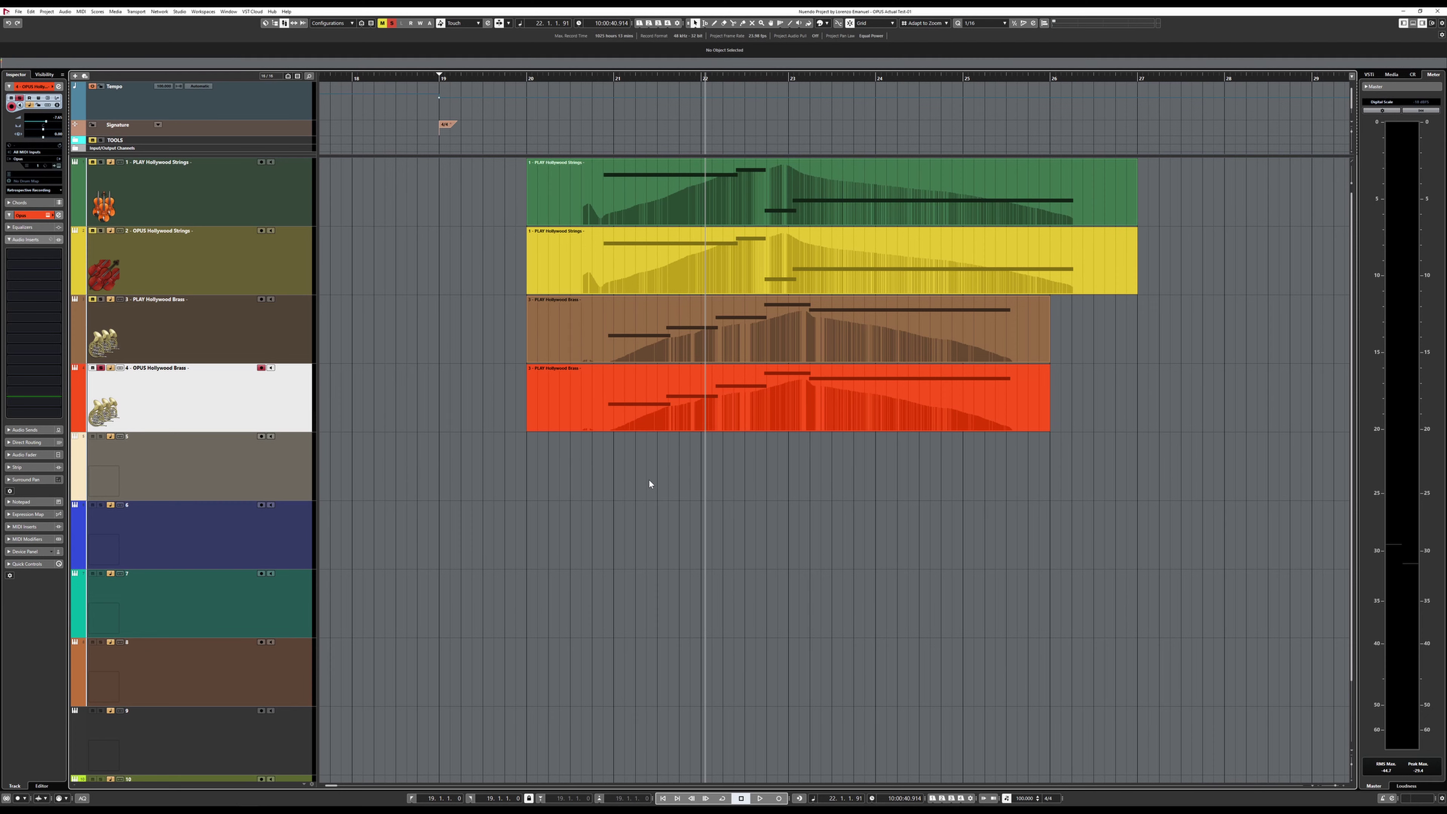
# Select the red brass part on track 4, then deselect it.
pyautogui.click(630, 406)
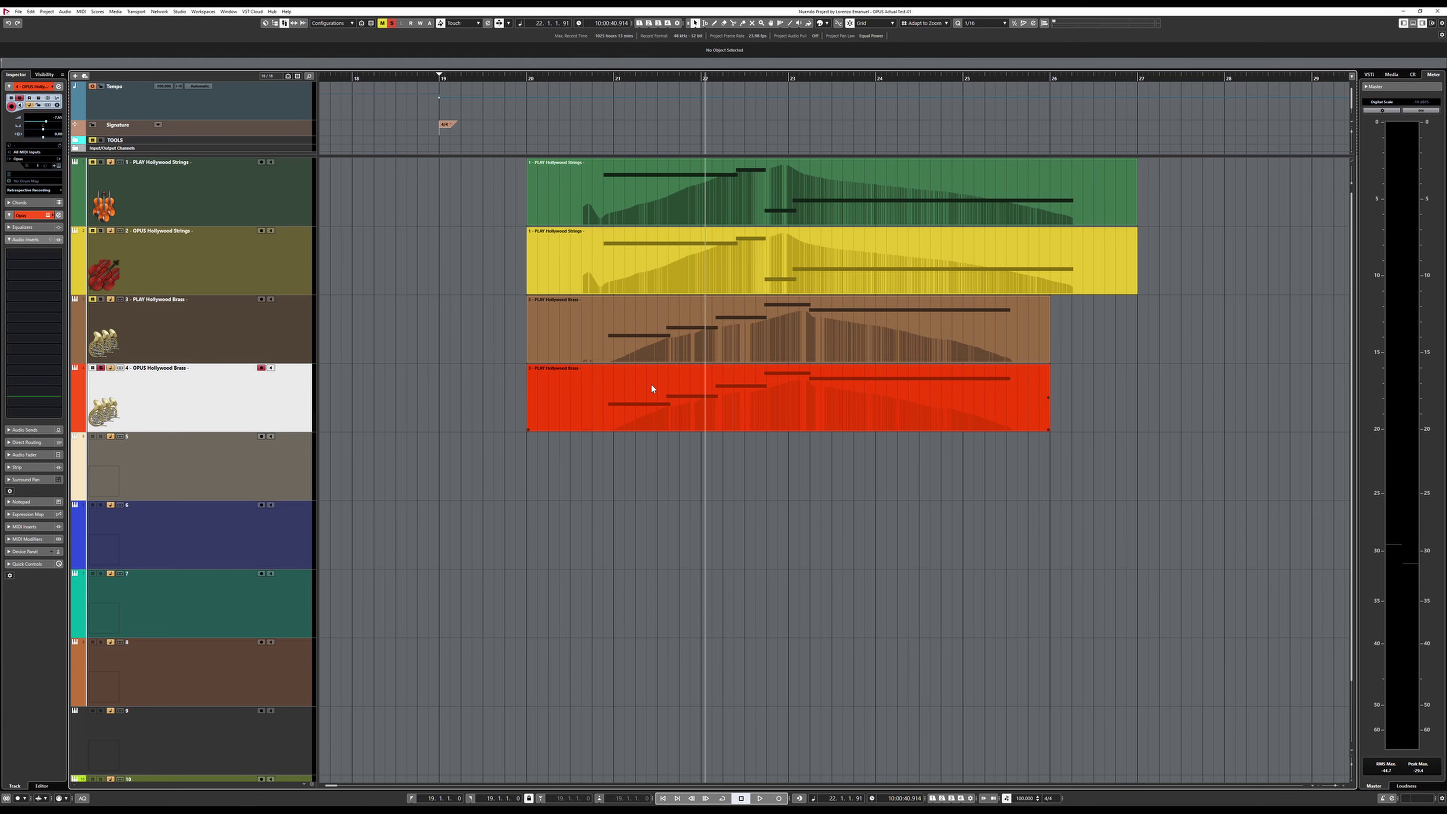
pyautogui.click(705, 469)
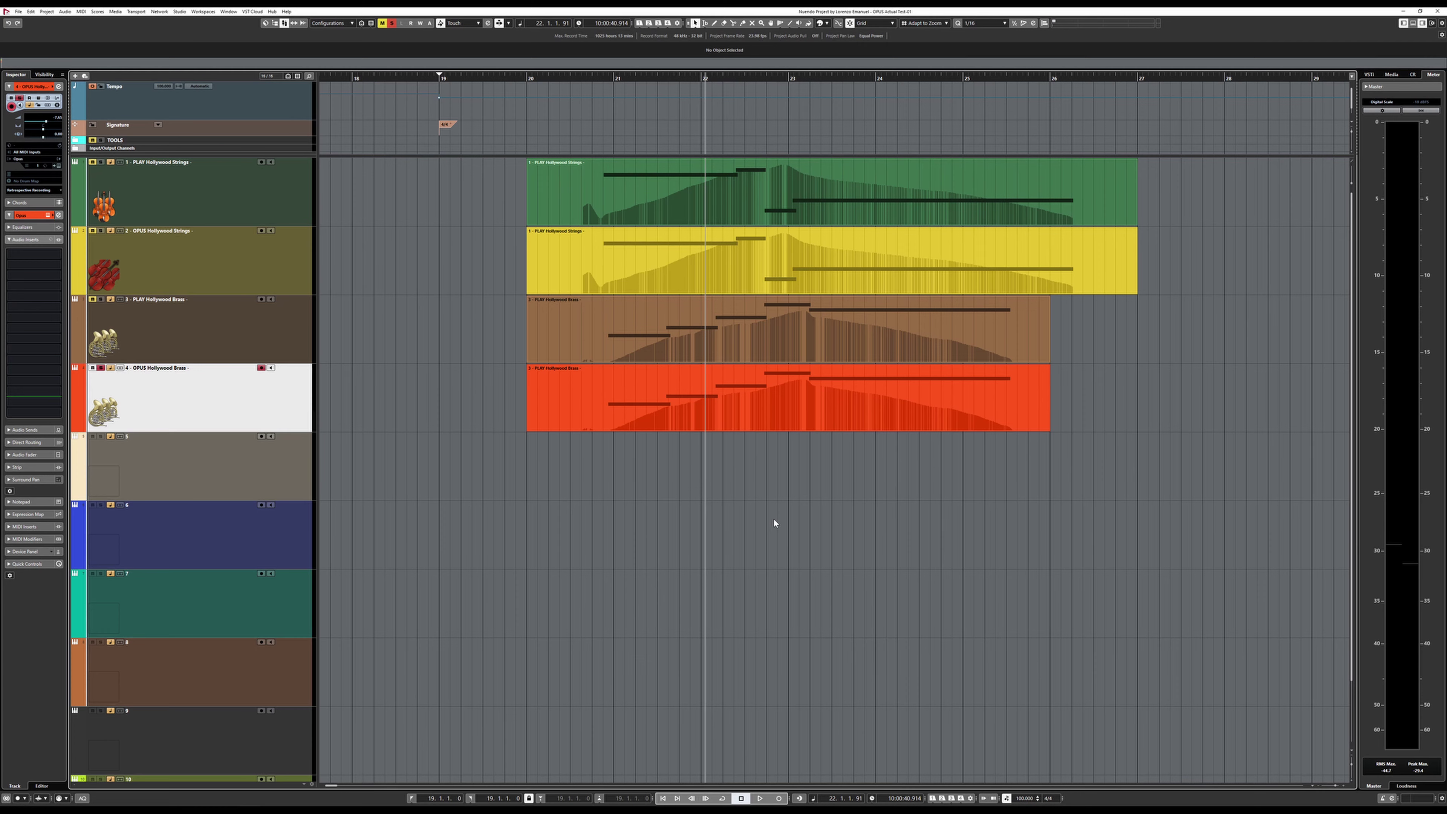
# Open the PLAY Hollywood Strings instrument, move its window, and browse the EW Hollywood Strings Gold library.
pyautogui.click(260, 196)
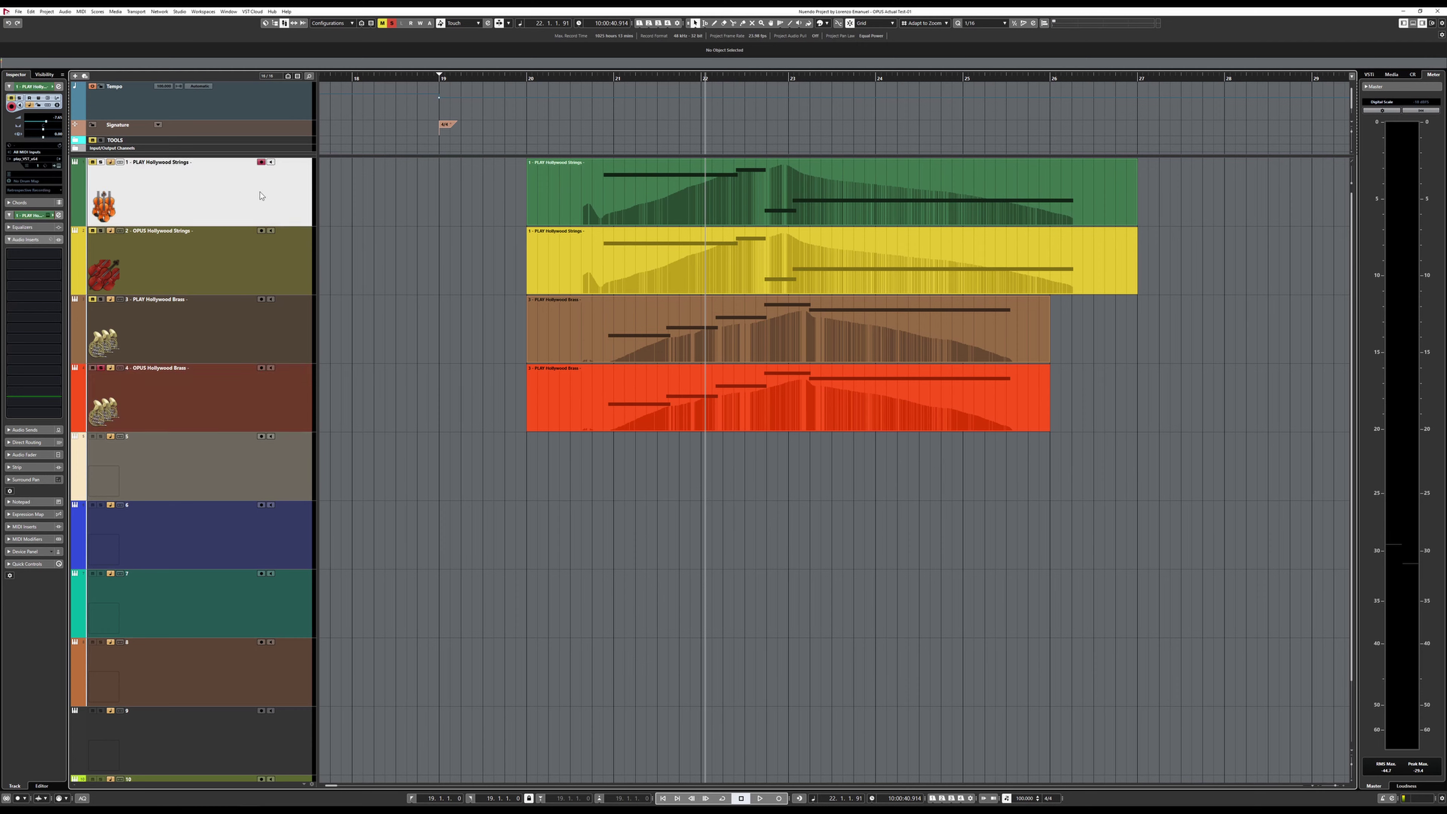
pyautogui.hotkey('ctrl', 'e')
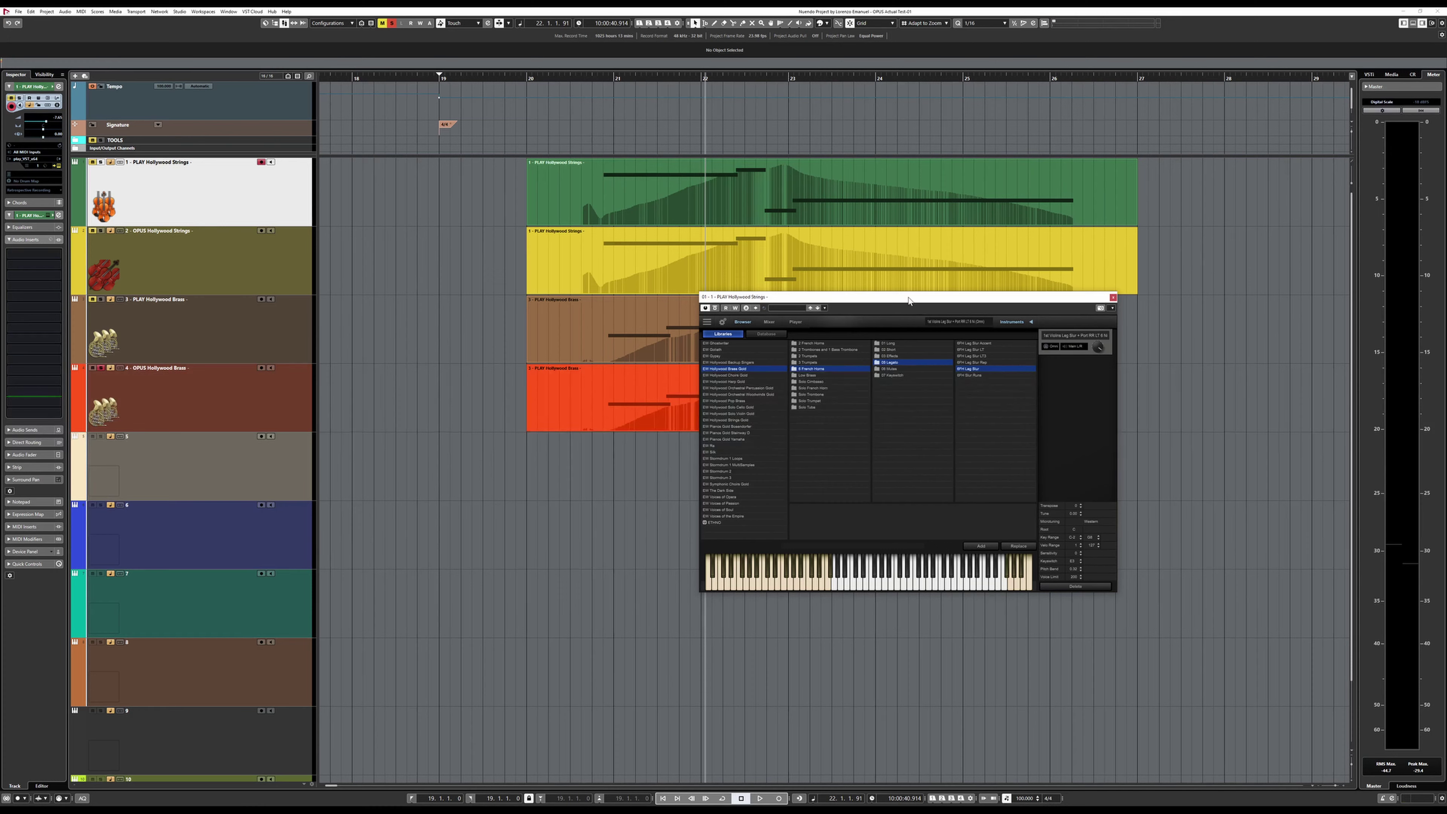
pyautogui.moveTo(908, 300); pyautogui.dragTo(790, 340)
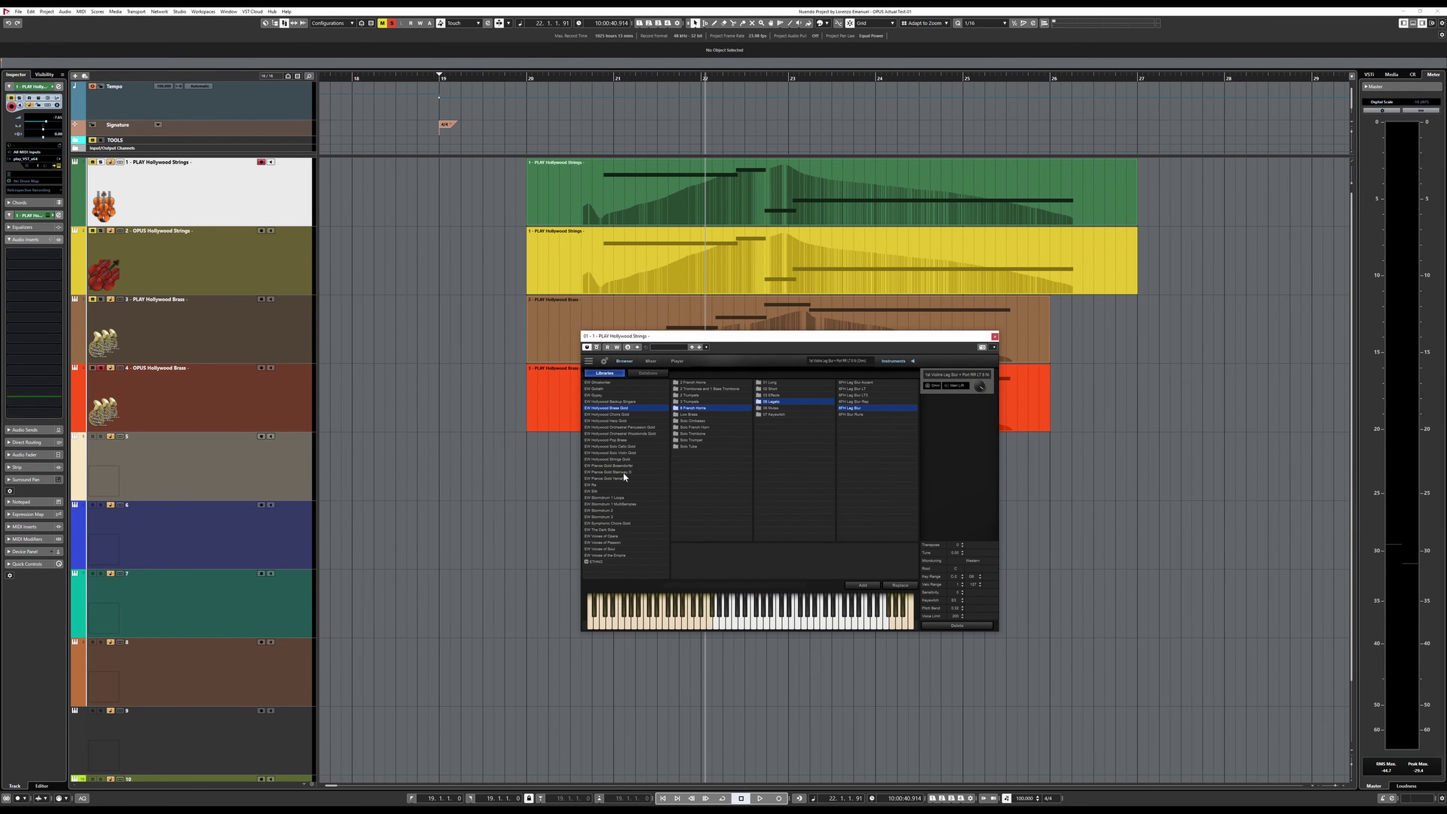
pyautogui.click(630, 454)
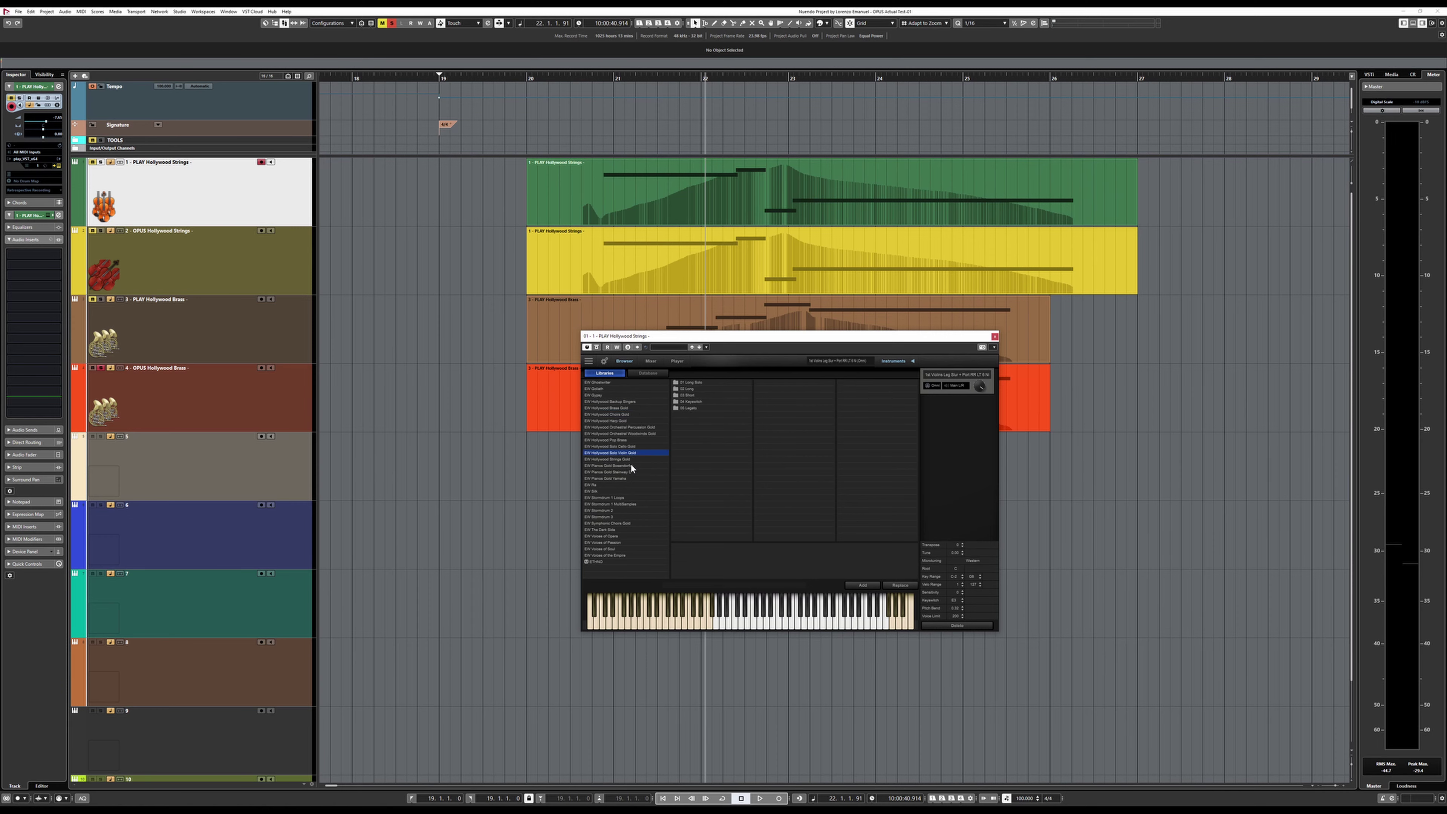
pyautogui.click(626, 460)
# Load a 1st Violins patch from the 07 Legato Slur + Port folder in PLAY.
pyautogui.moveTo(788, 339); pyautogui.dragTo(751, 422)
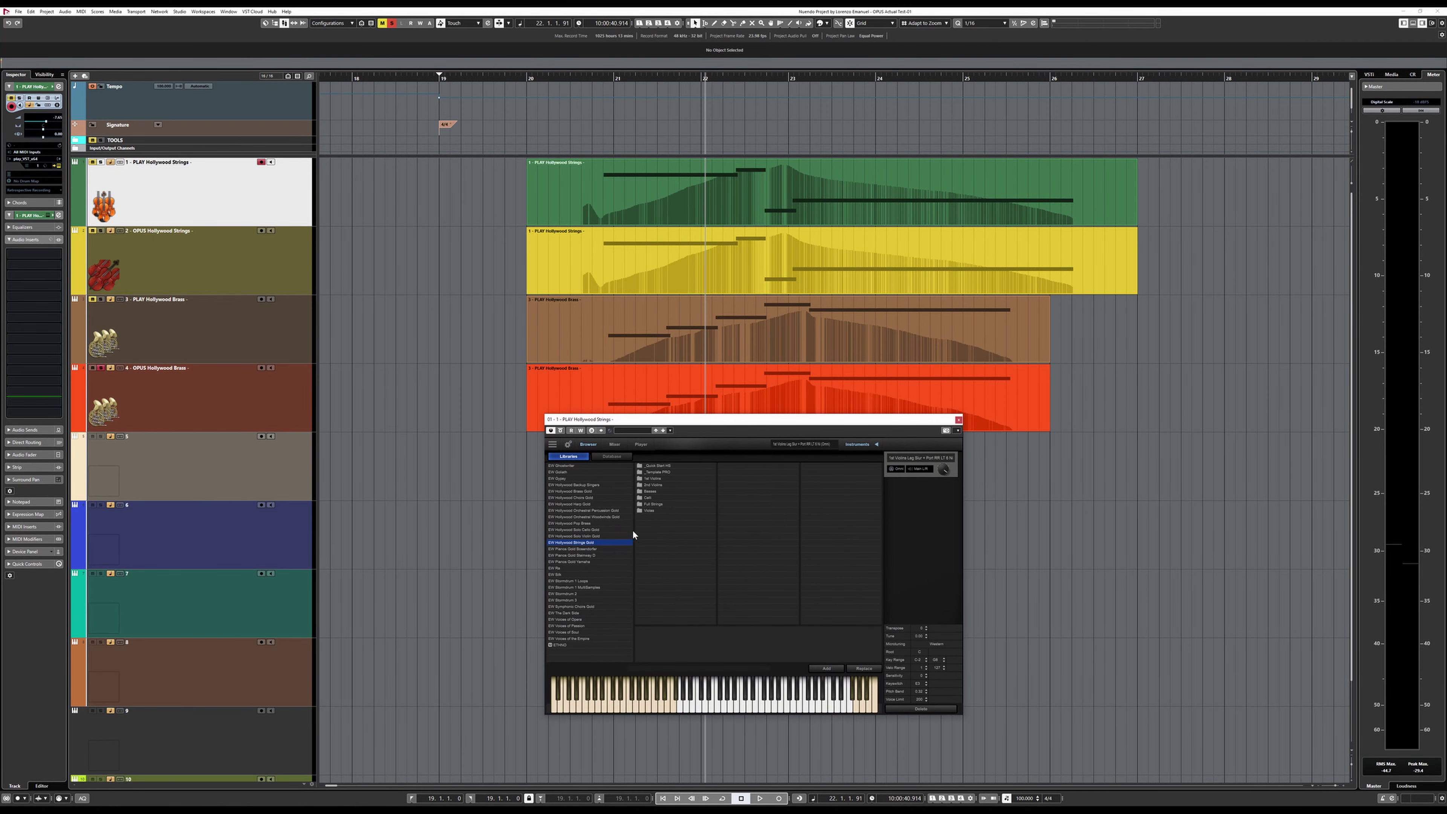
pyautogui.click(651, 479)
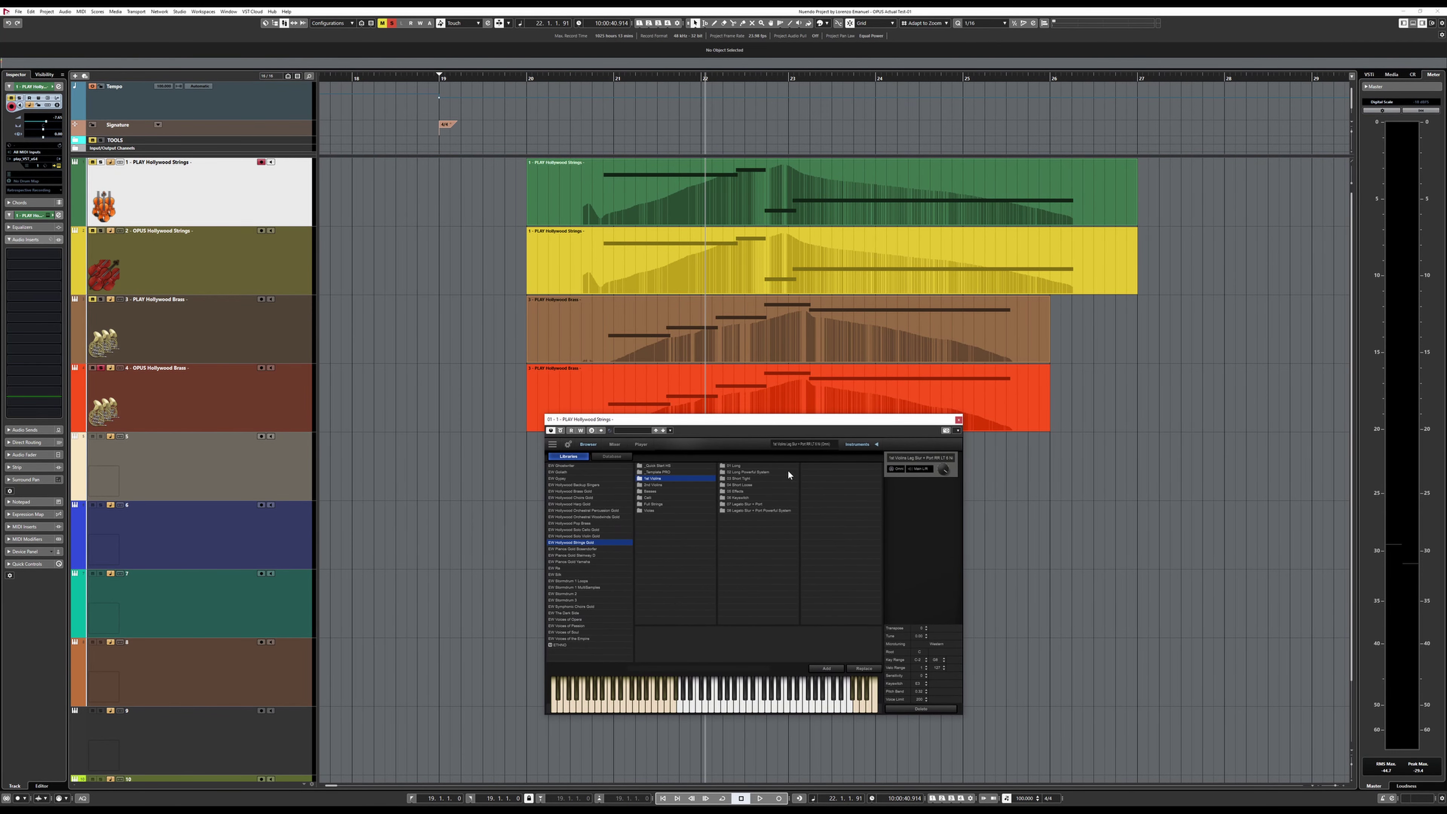
pyautogui.click(751, 504)
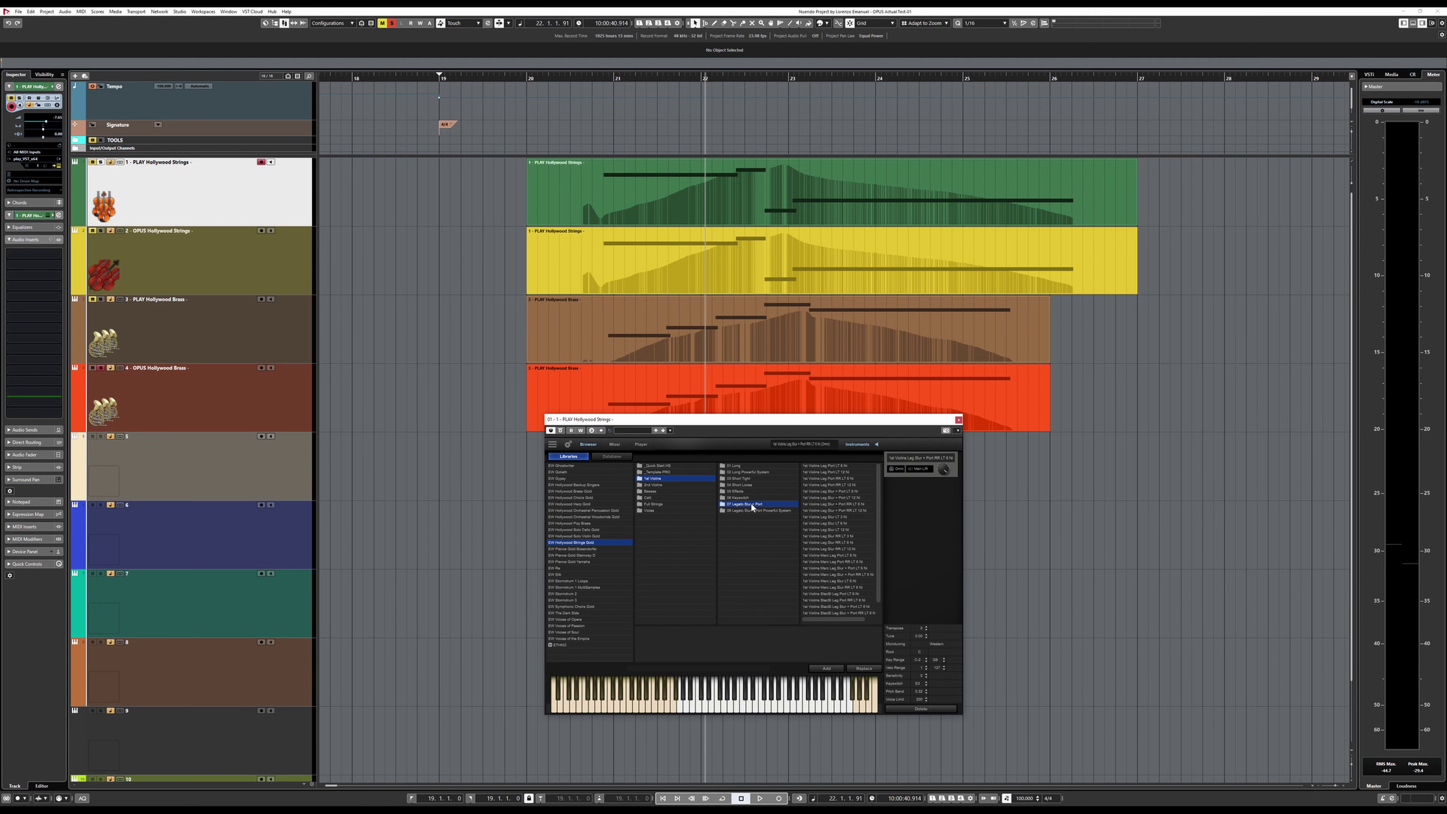
pyautogui.click(828, 505)
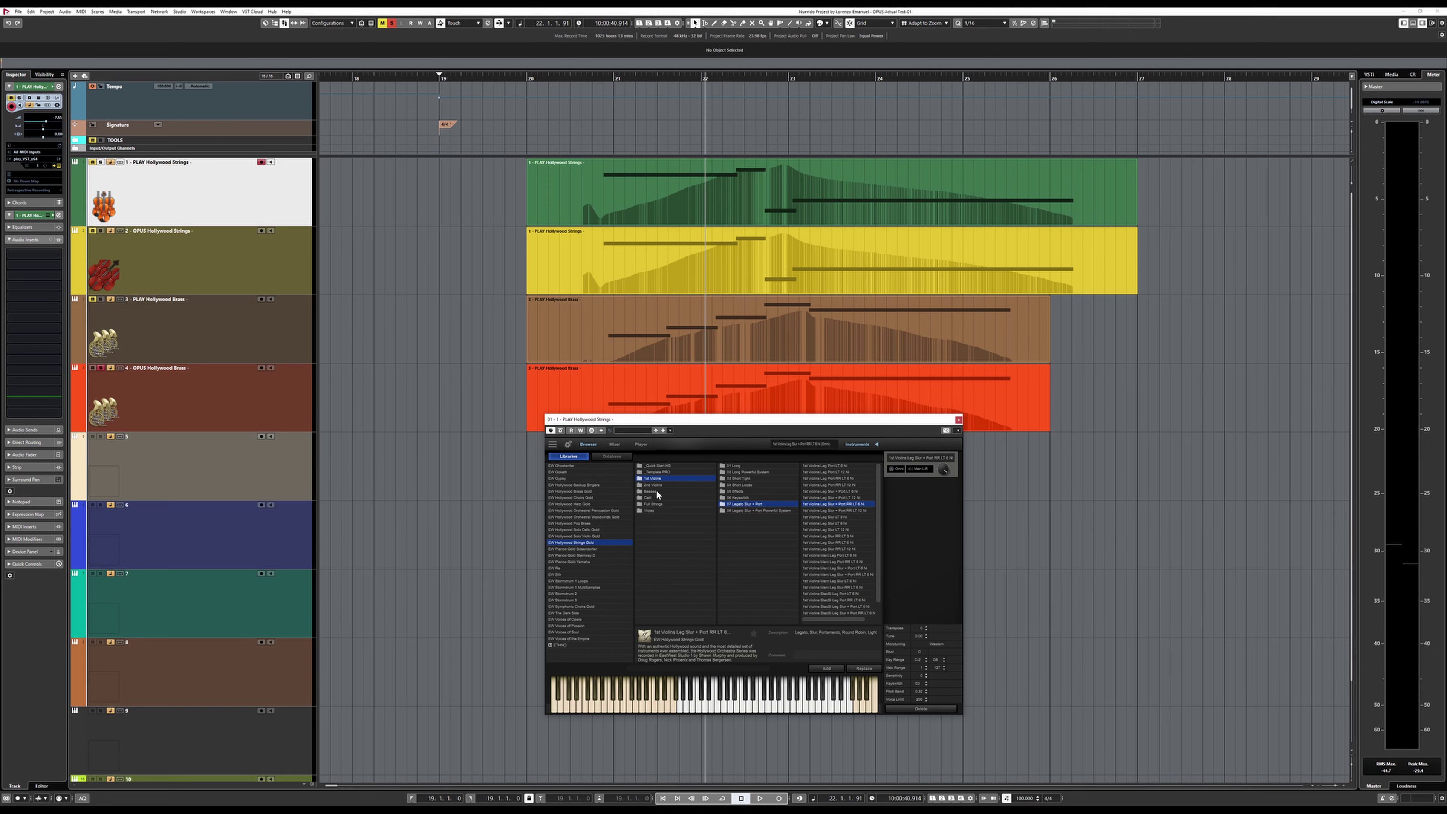
# Switch to the 01 Long patch 1st Violins 3 NV NV VB MV RR Ni, then move the window.
pyautogui.click(741, 467)
pyautogui.click(833, 478)
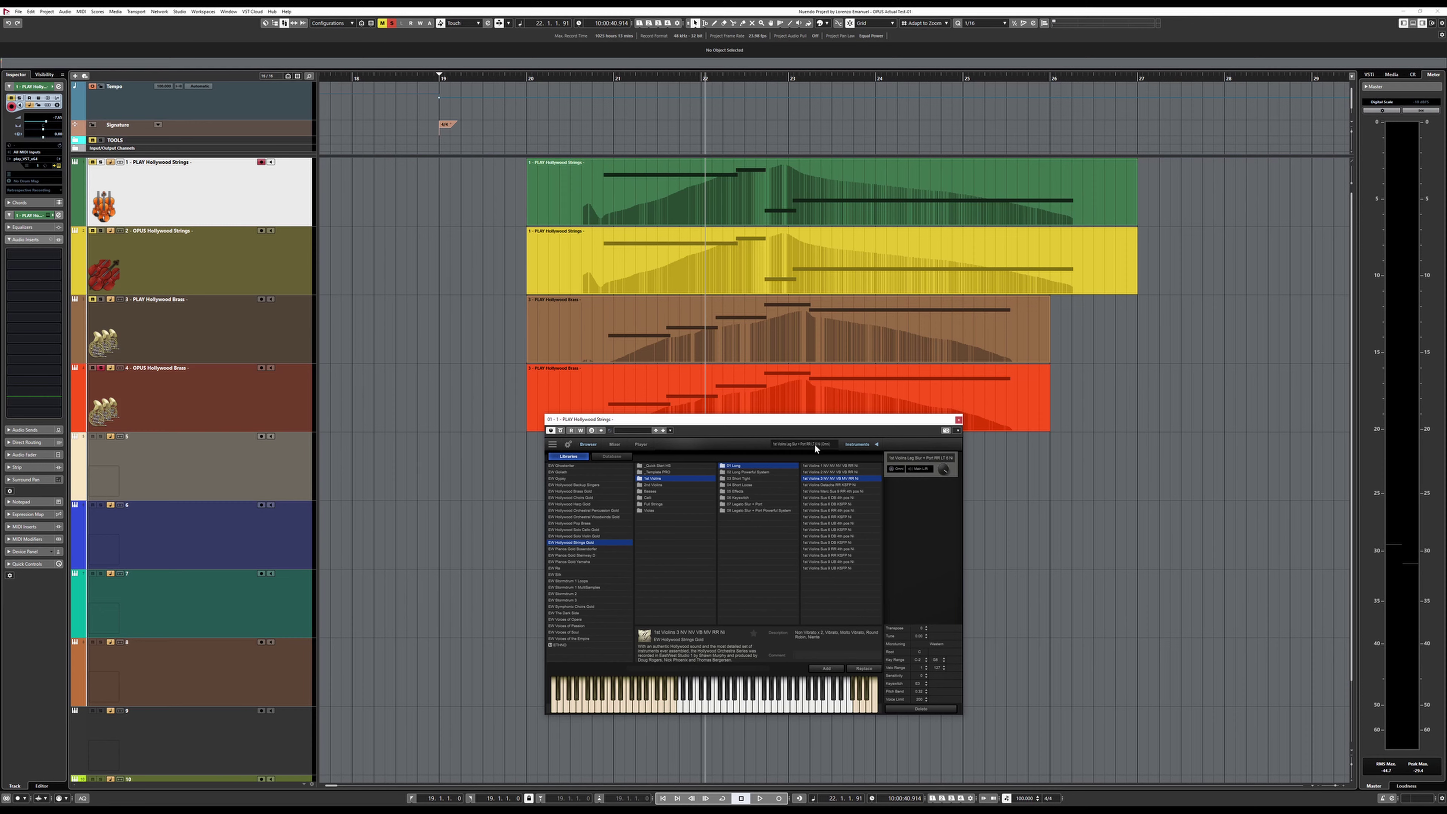
pyautogui.moveTo(933, 426); pyautogui.dragTo(1064, 408)
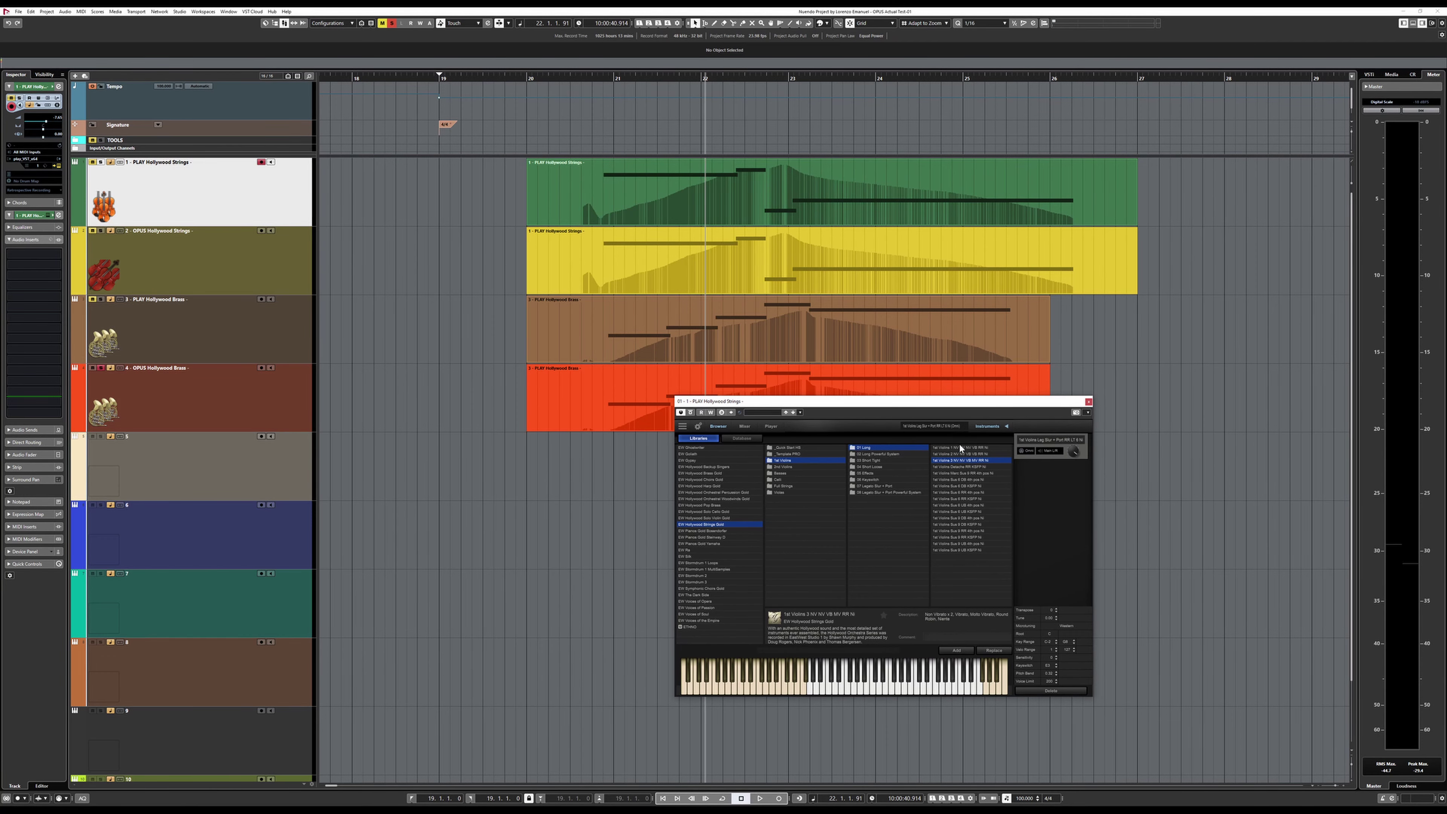
# On OPUS Hollywood Strings, try the 1st Violins Leg Slur + Port MAX patch, then load LITE.
pyautogui.press('Down')
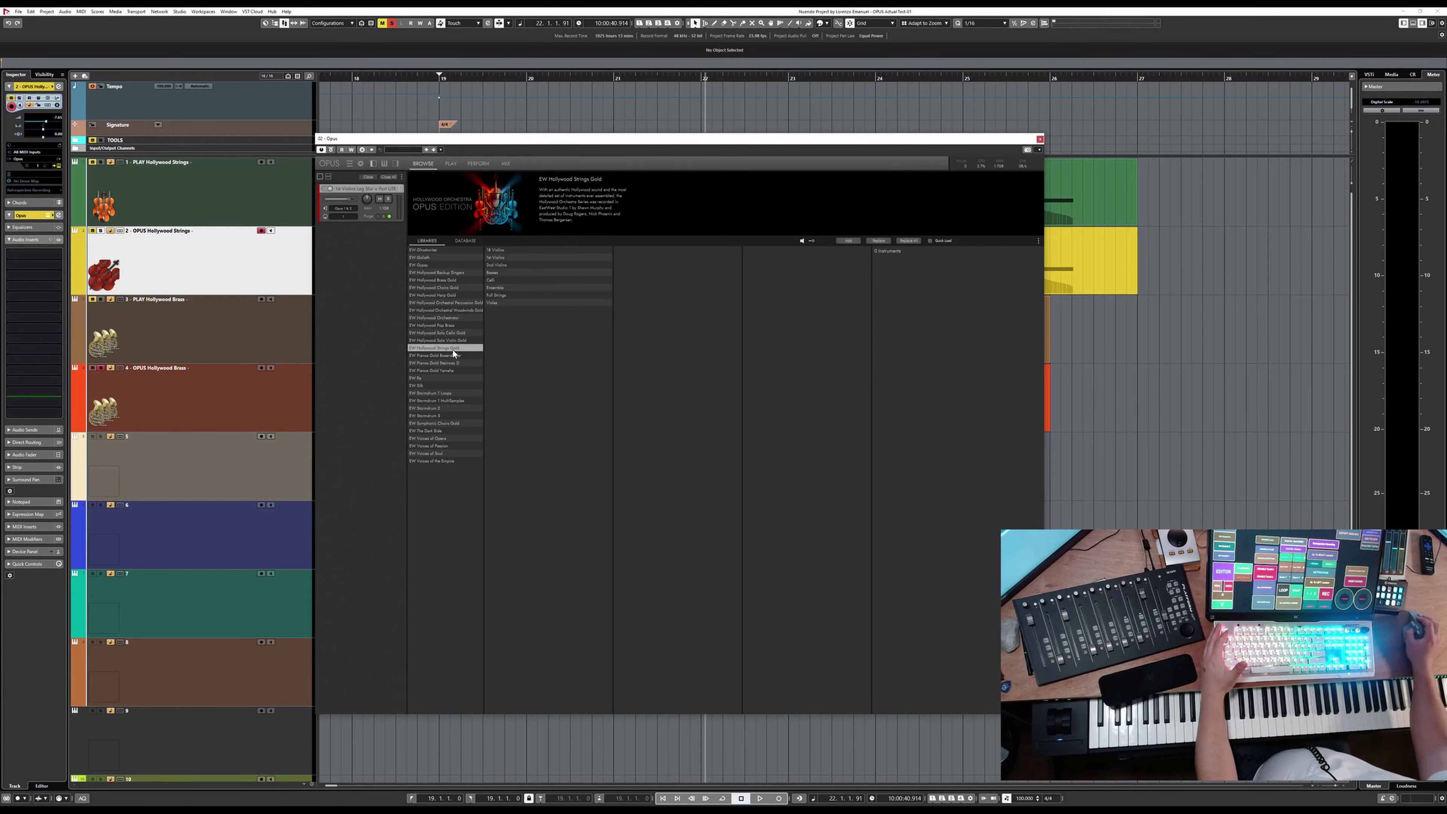
pyautogui.click(504, 257)
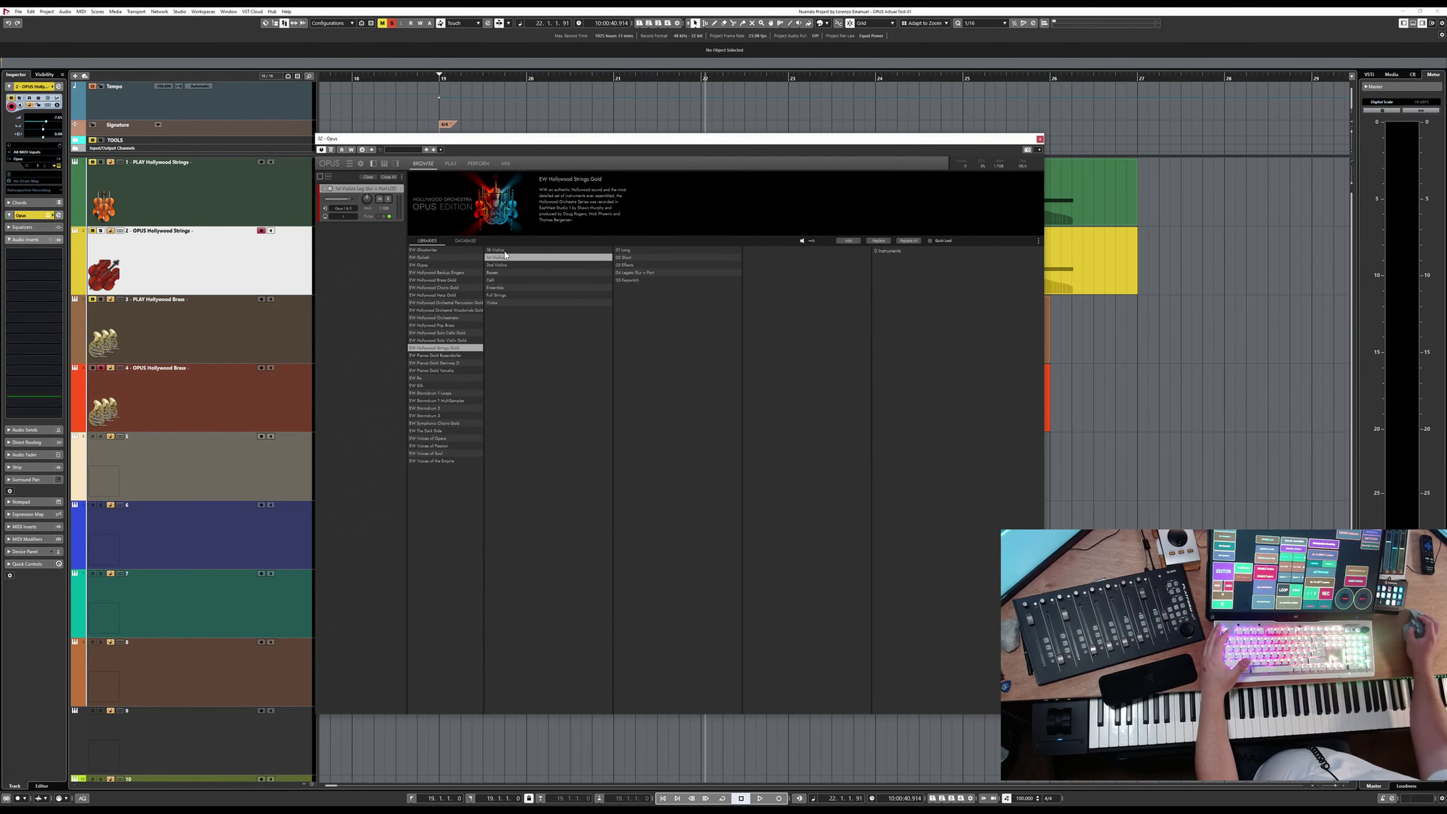
pyautogui.click(644, 274)
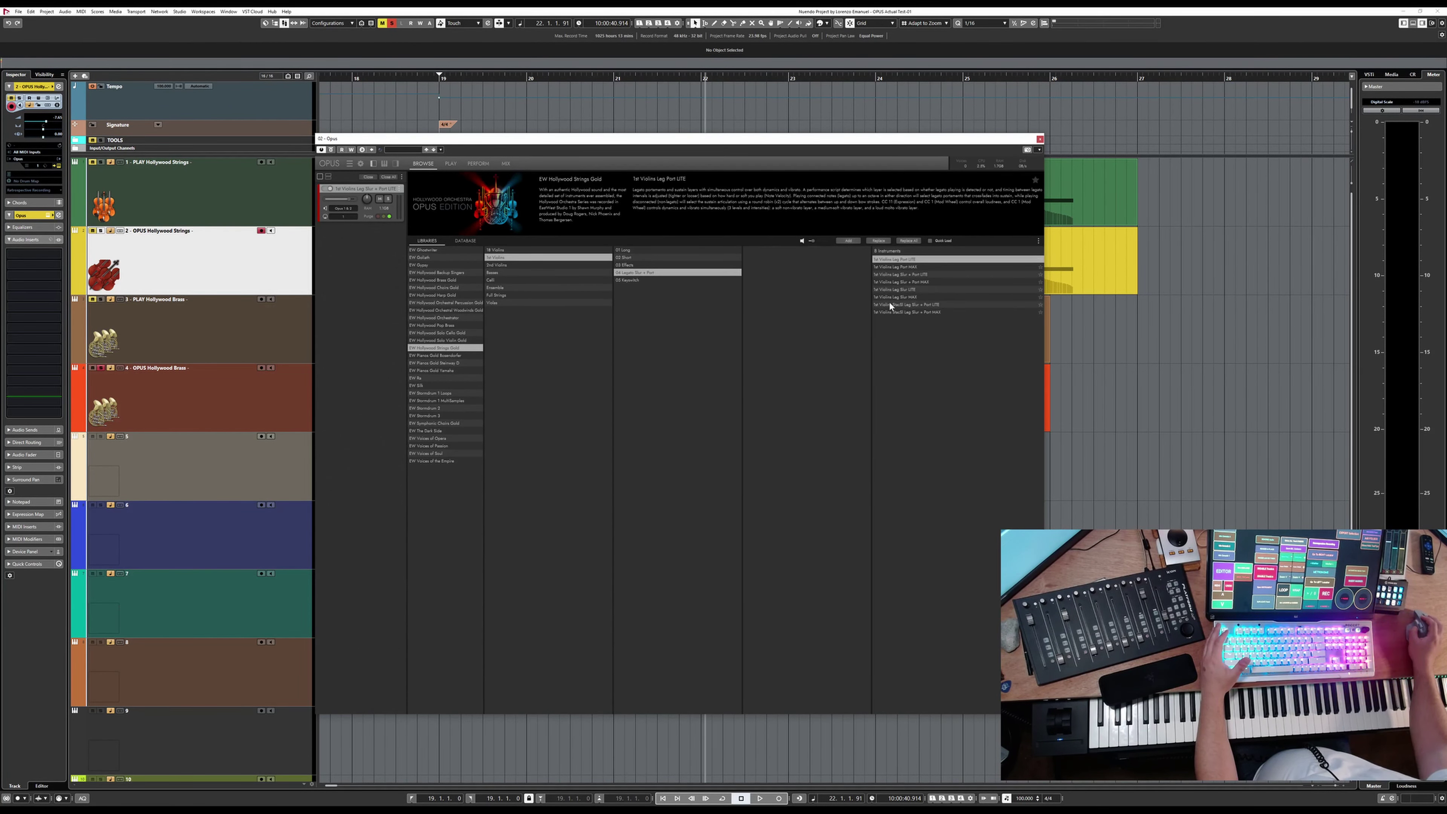
pyautogui.click(924, 281)
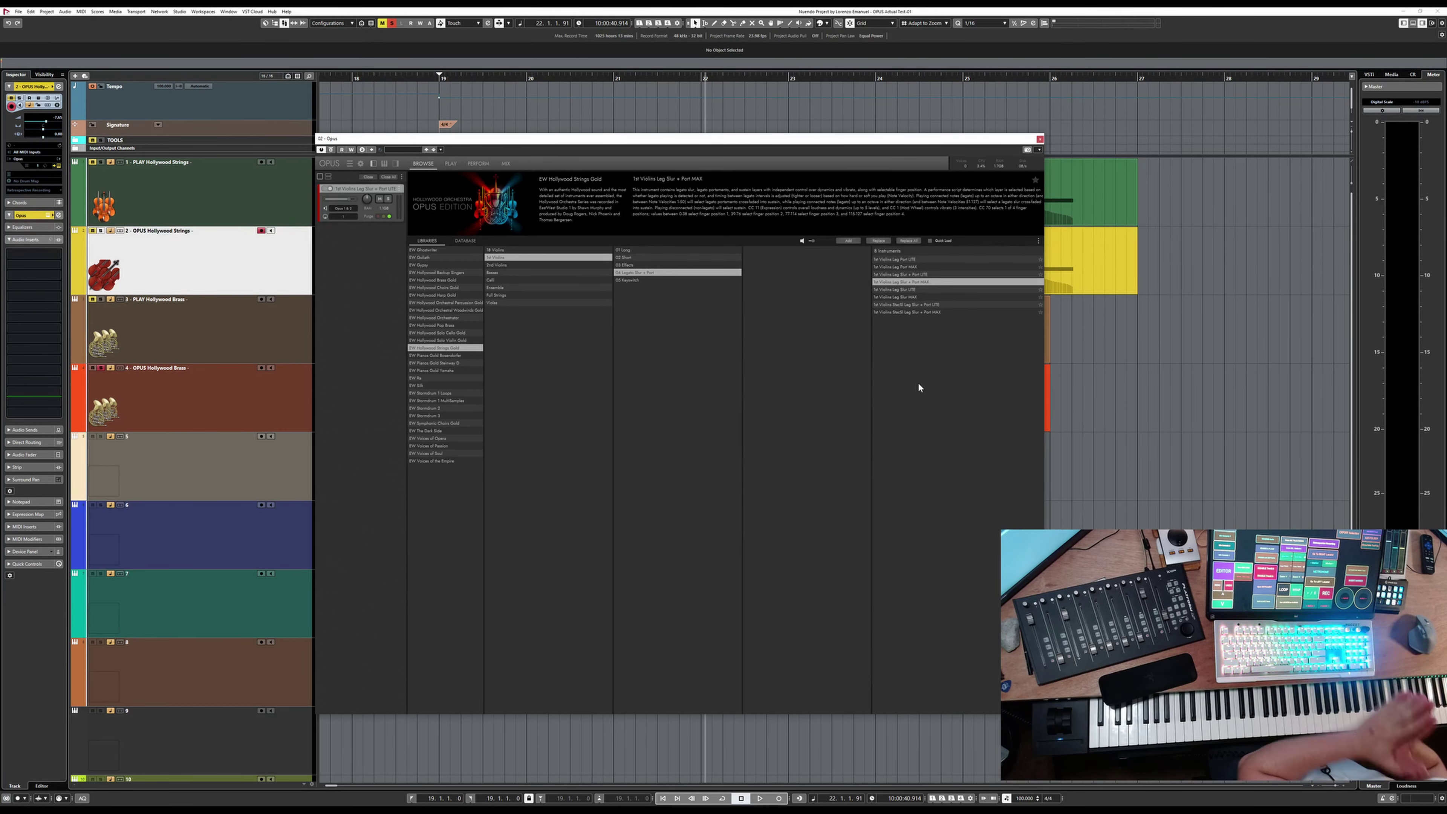
pyautogui.click(912, 275)
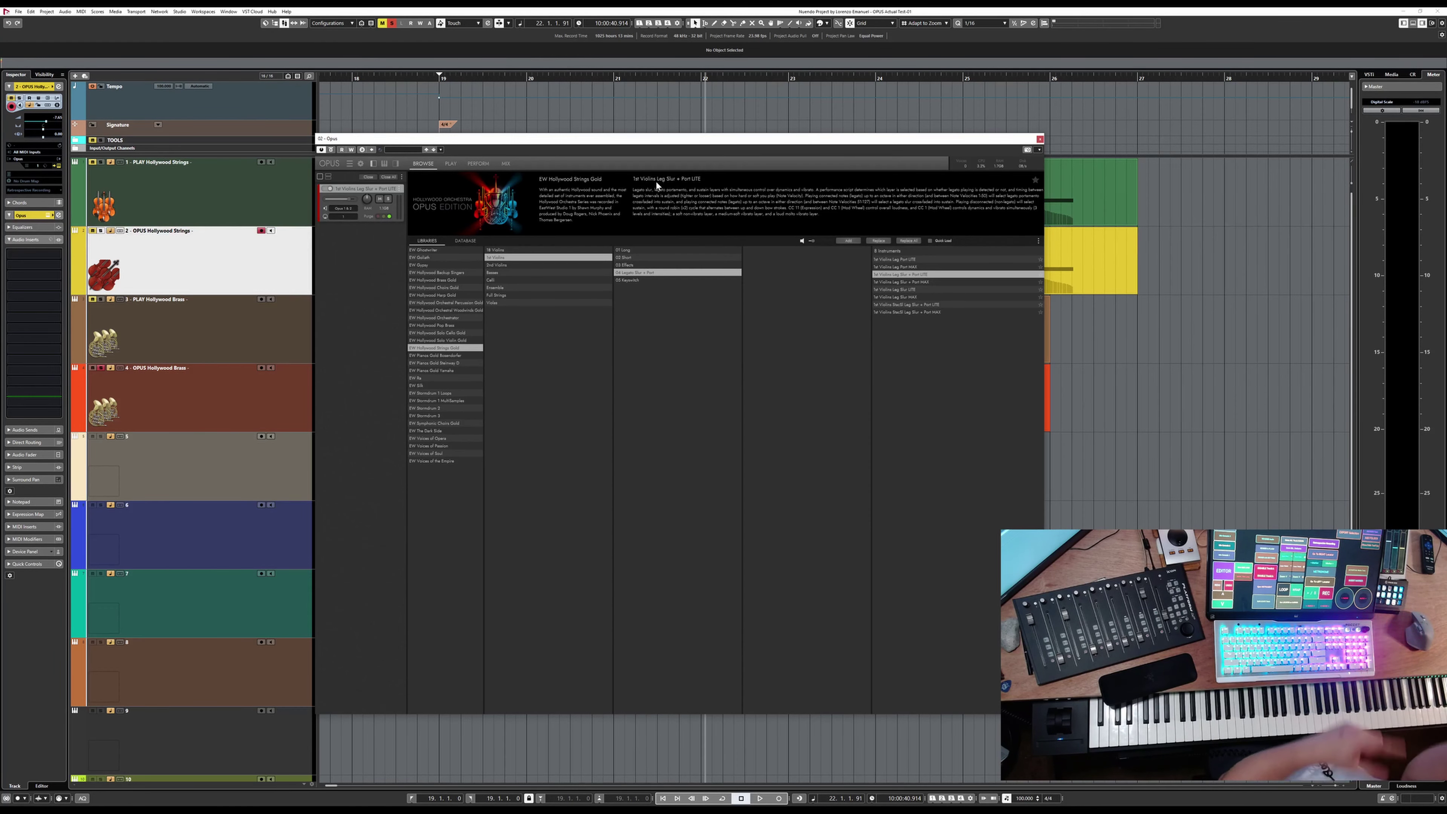
# Close the OPUS Hollywood Strings instrument window.
pyautogui.click(1040, 139)
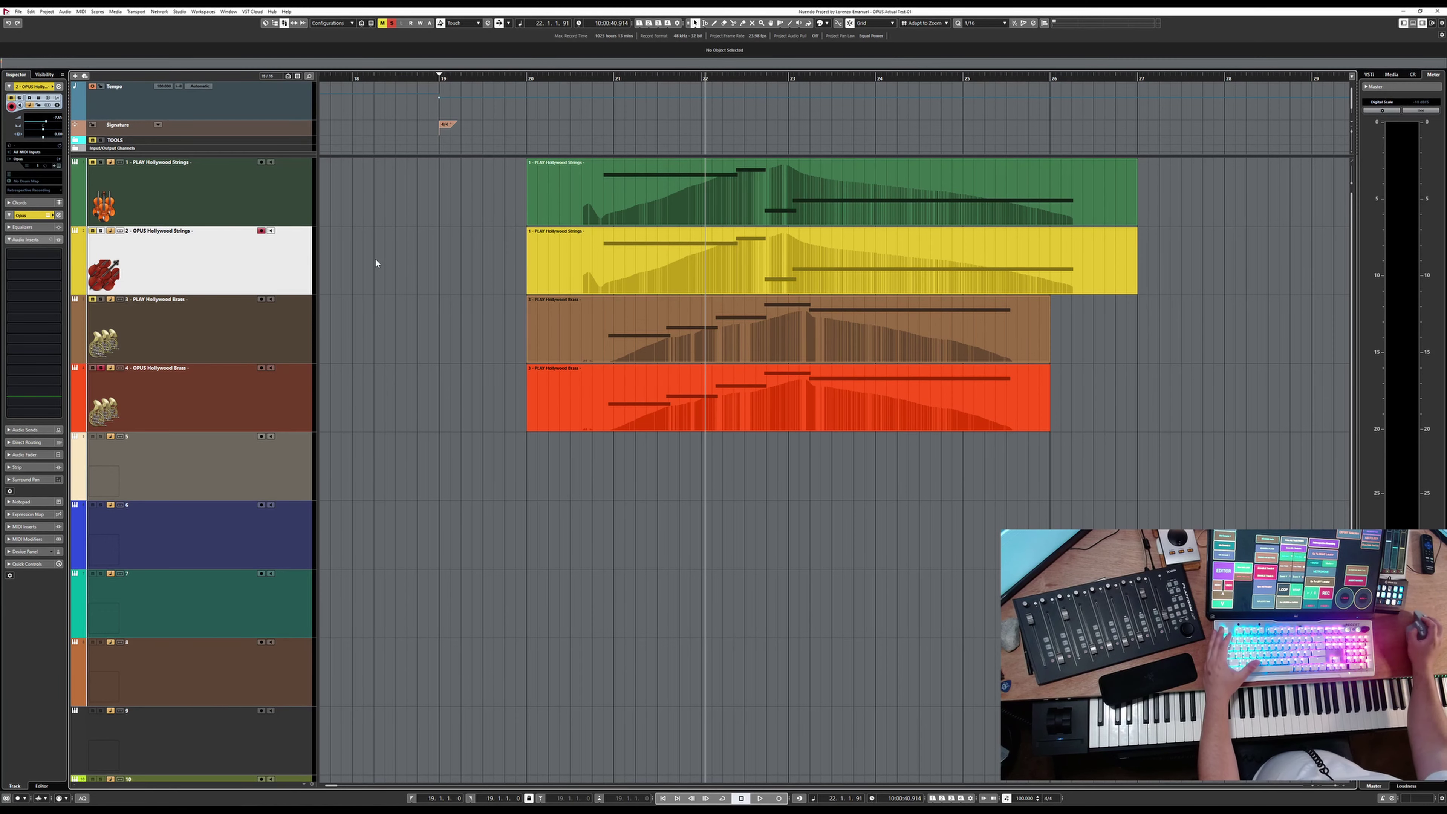
# Select the PLAY Hollywood Strings track and play back from bar 20.
pyautogui.click(248, 208)
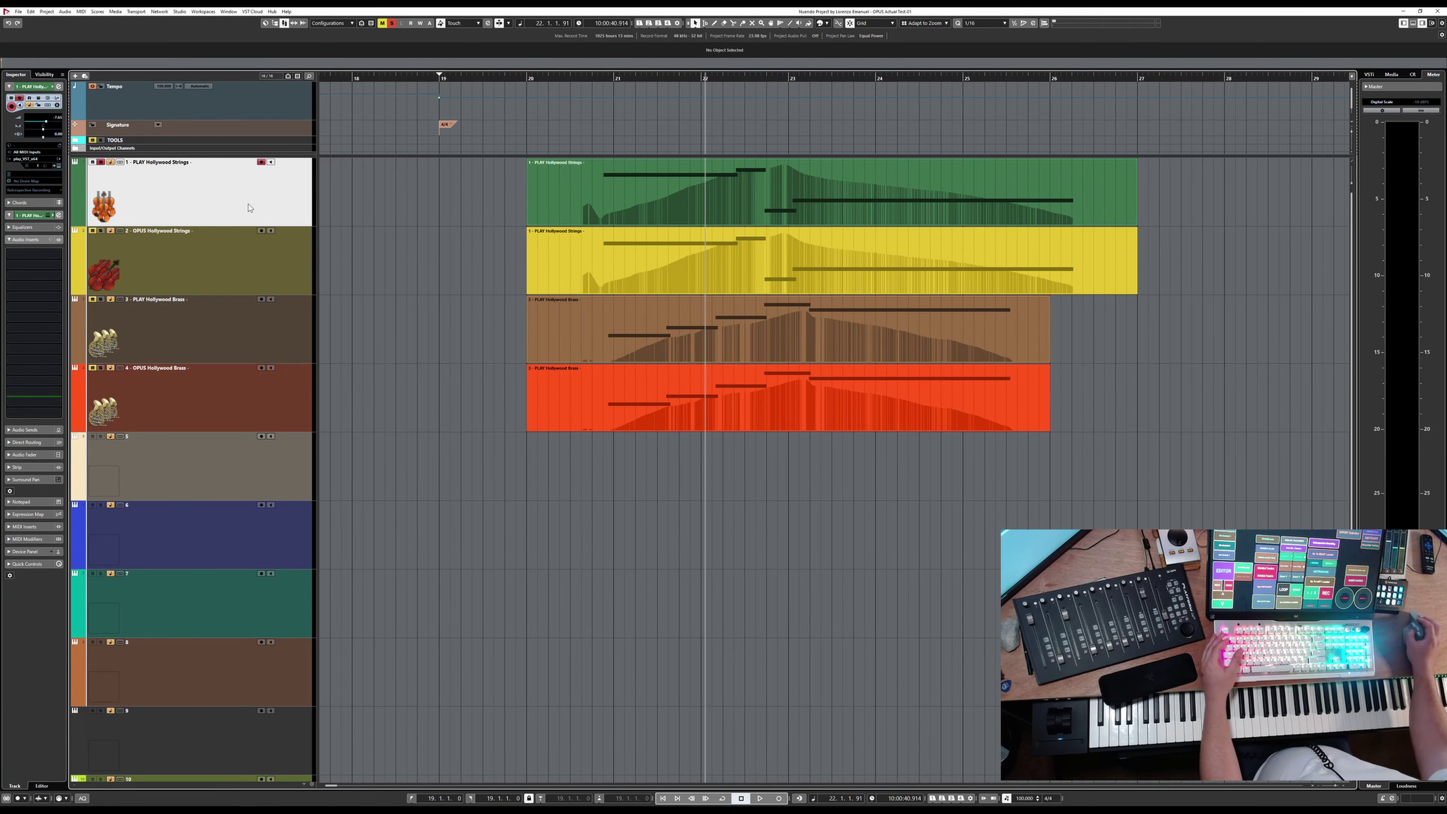
pyautogui.click(569, 77)
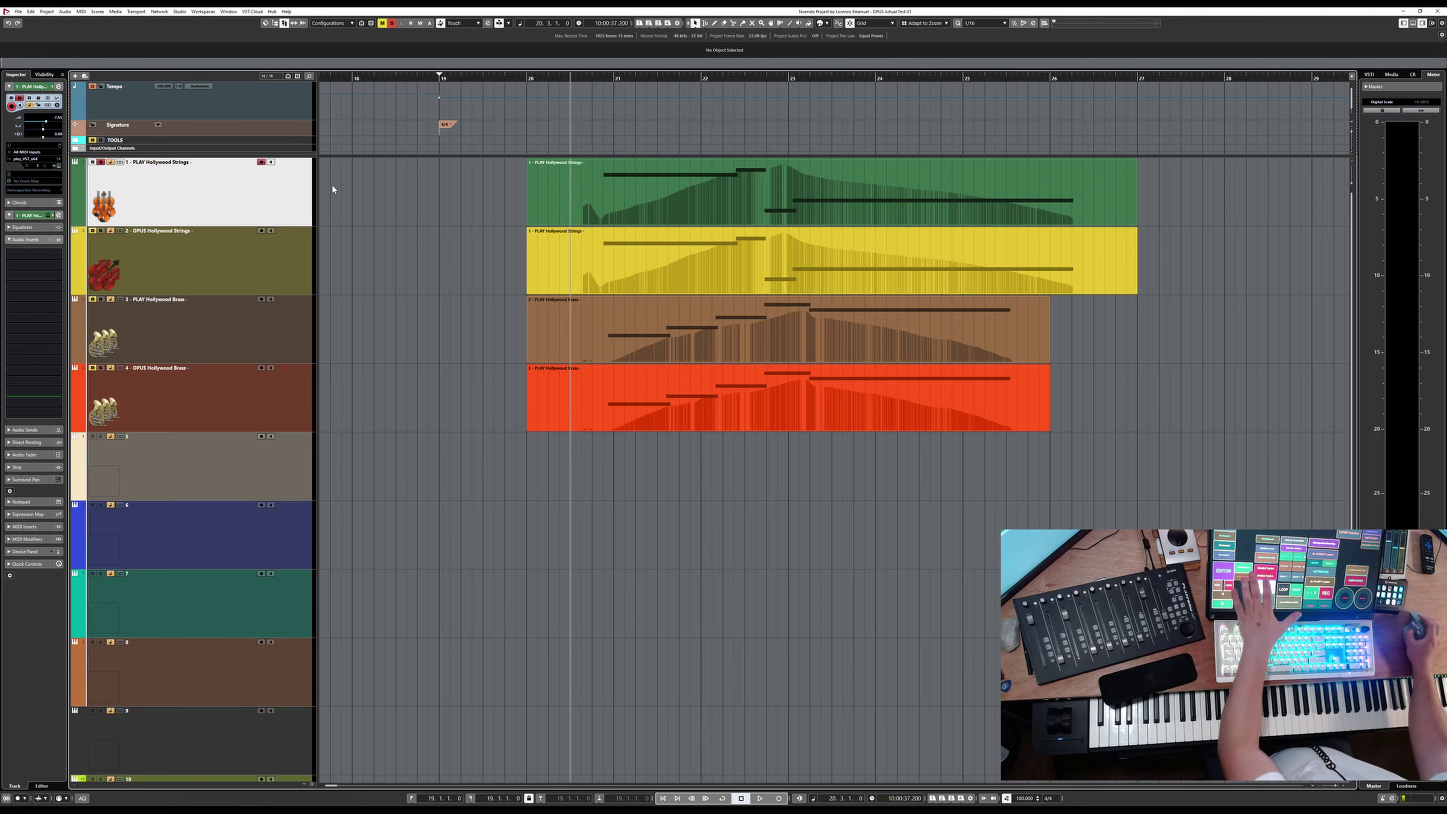
pyautogui.press('F2')
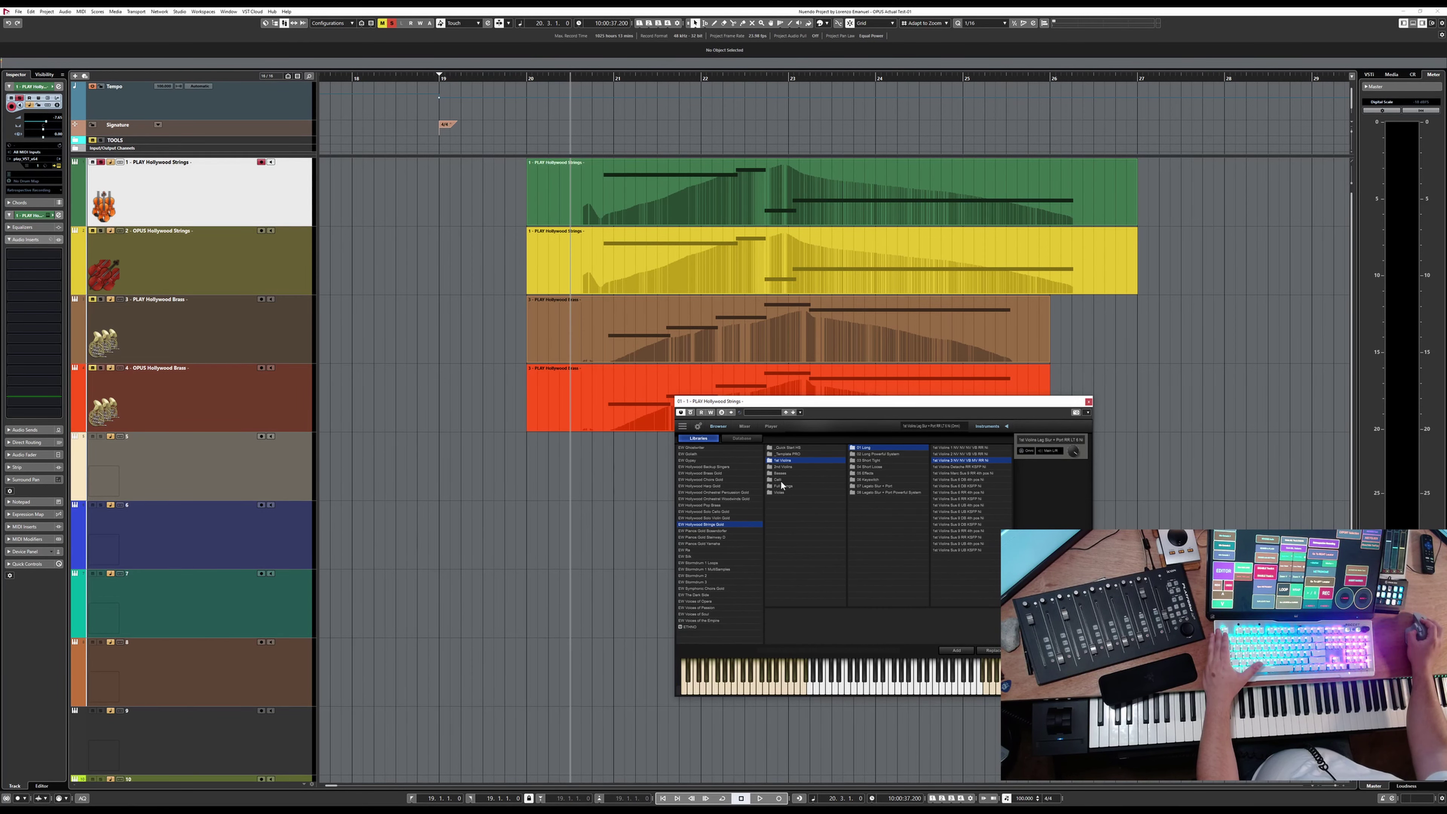
pyautogui.press('F2')
pyautogui.press('space')
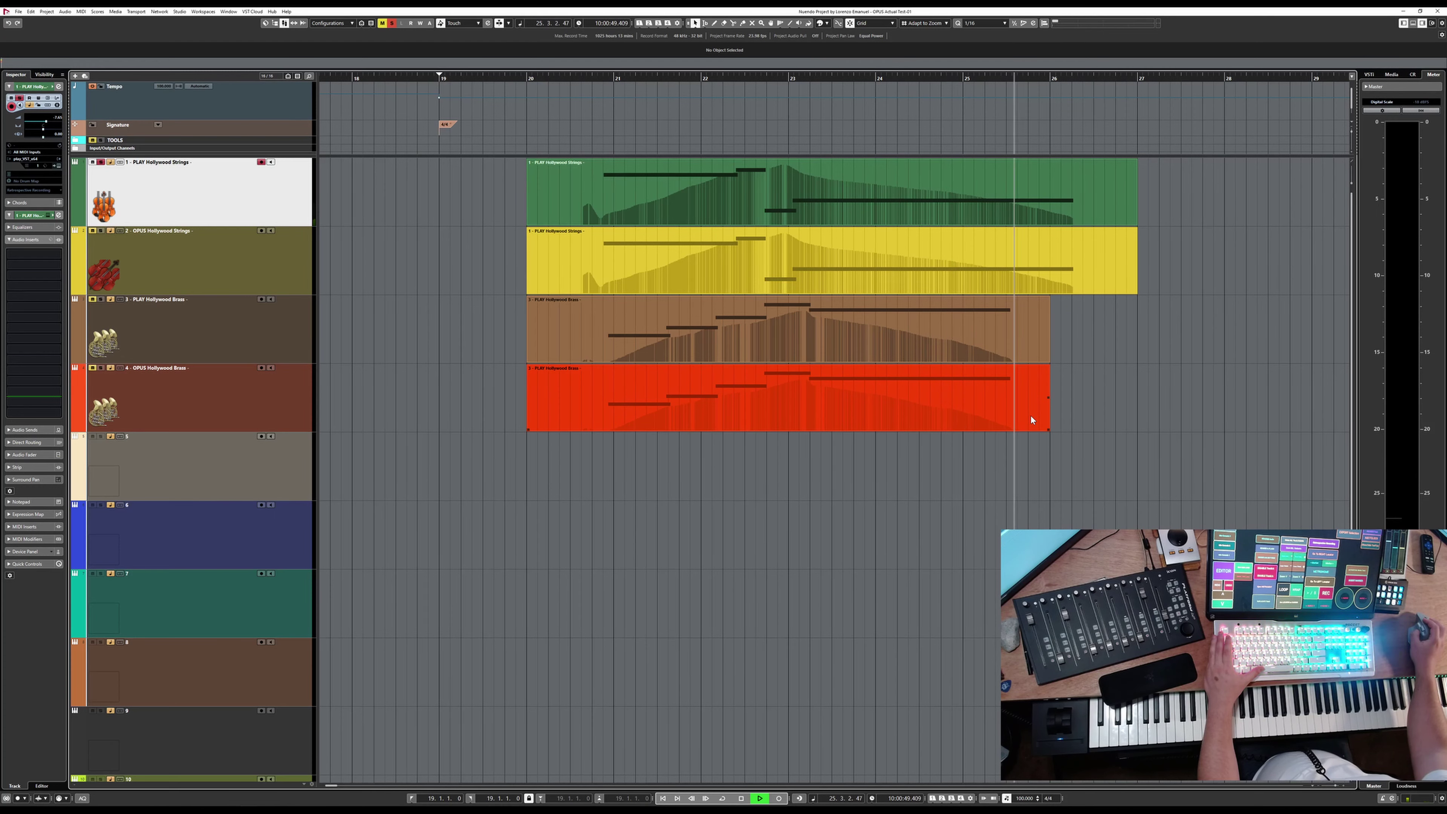
pyautogui.press('space')
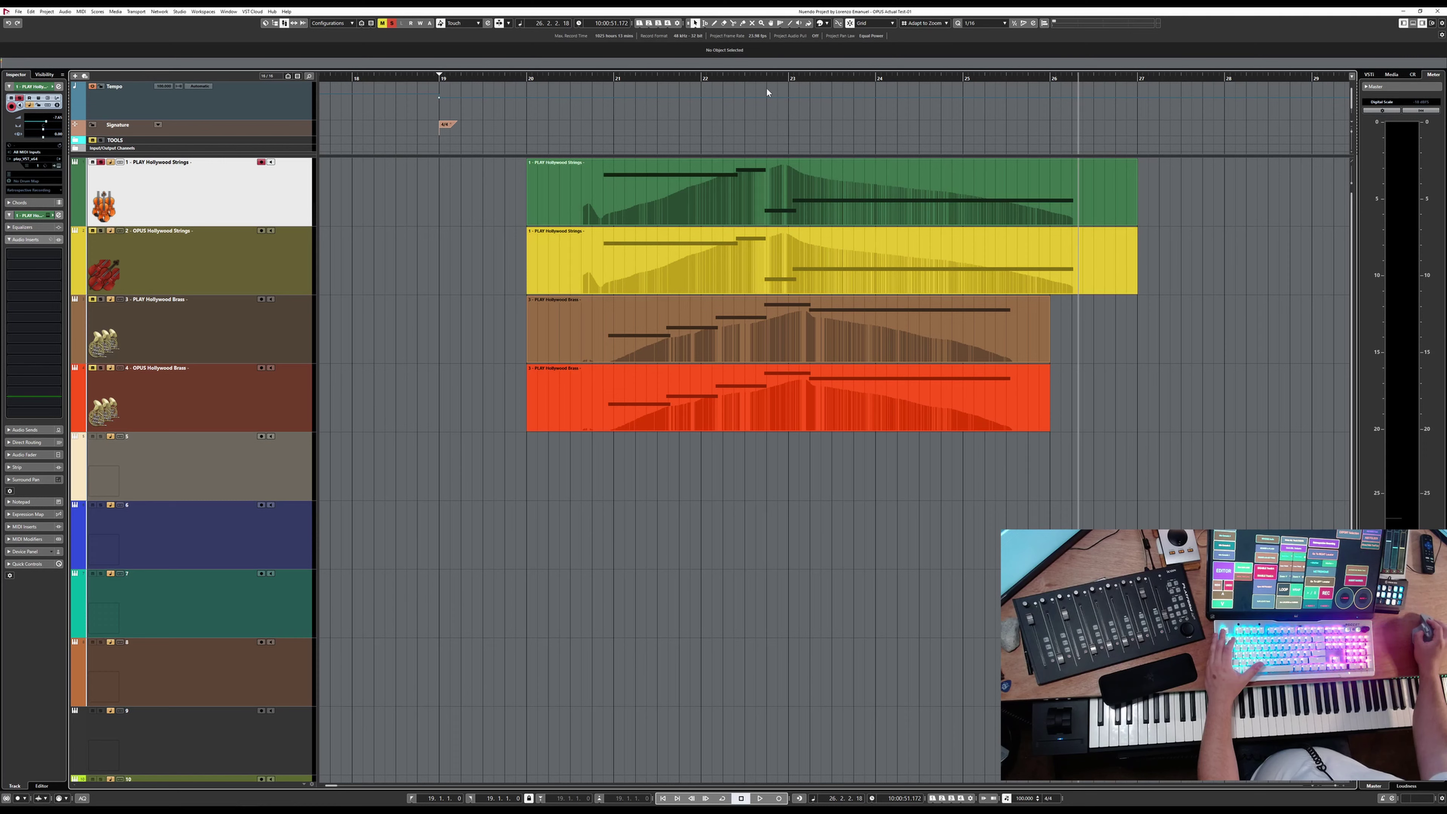
pyautogui.click(758, 78)
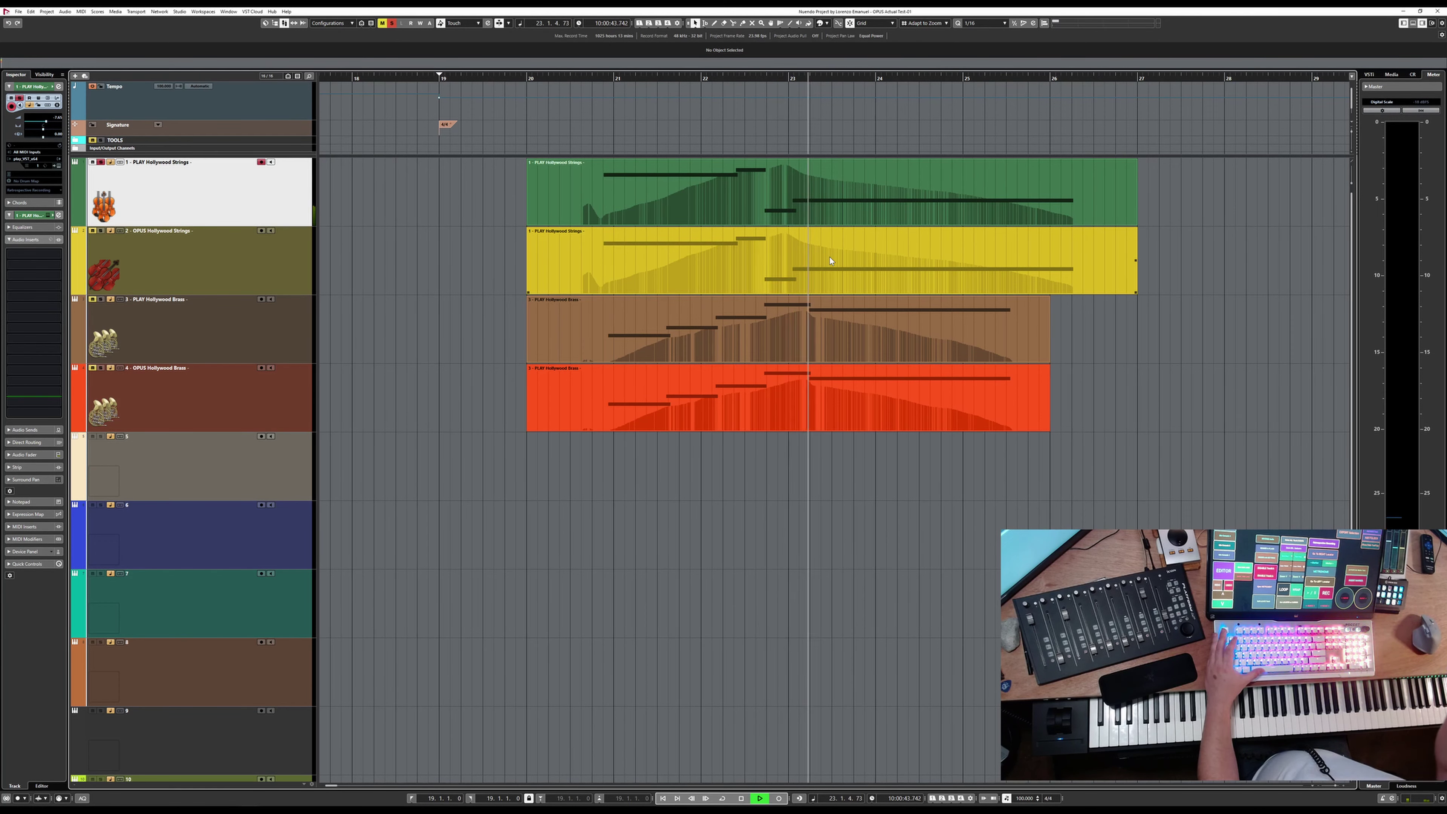
pyautogui.press('space')
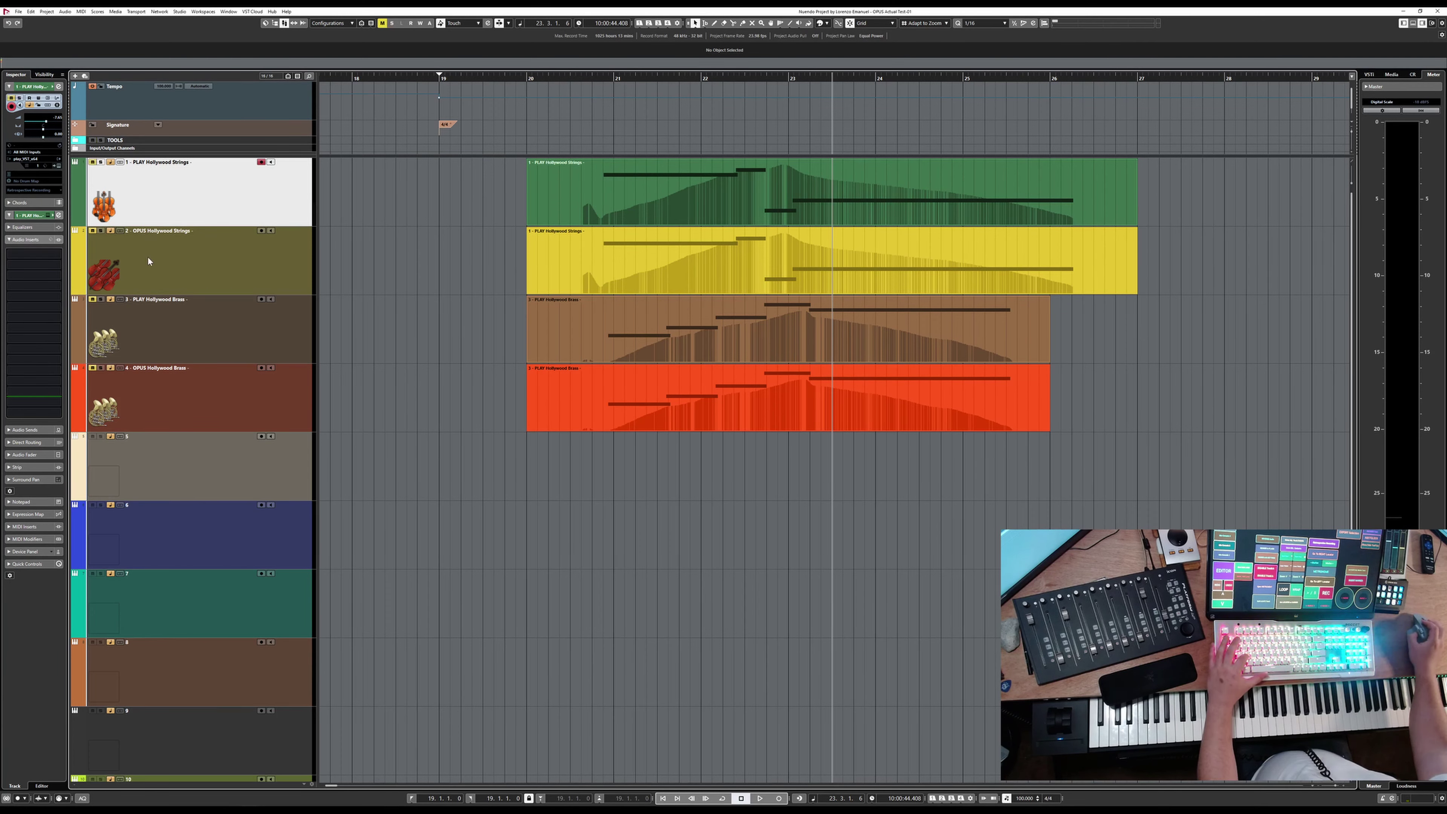
pyautogui.click(170, 255)
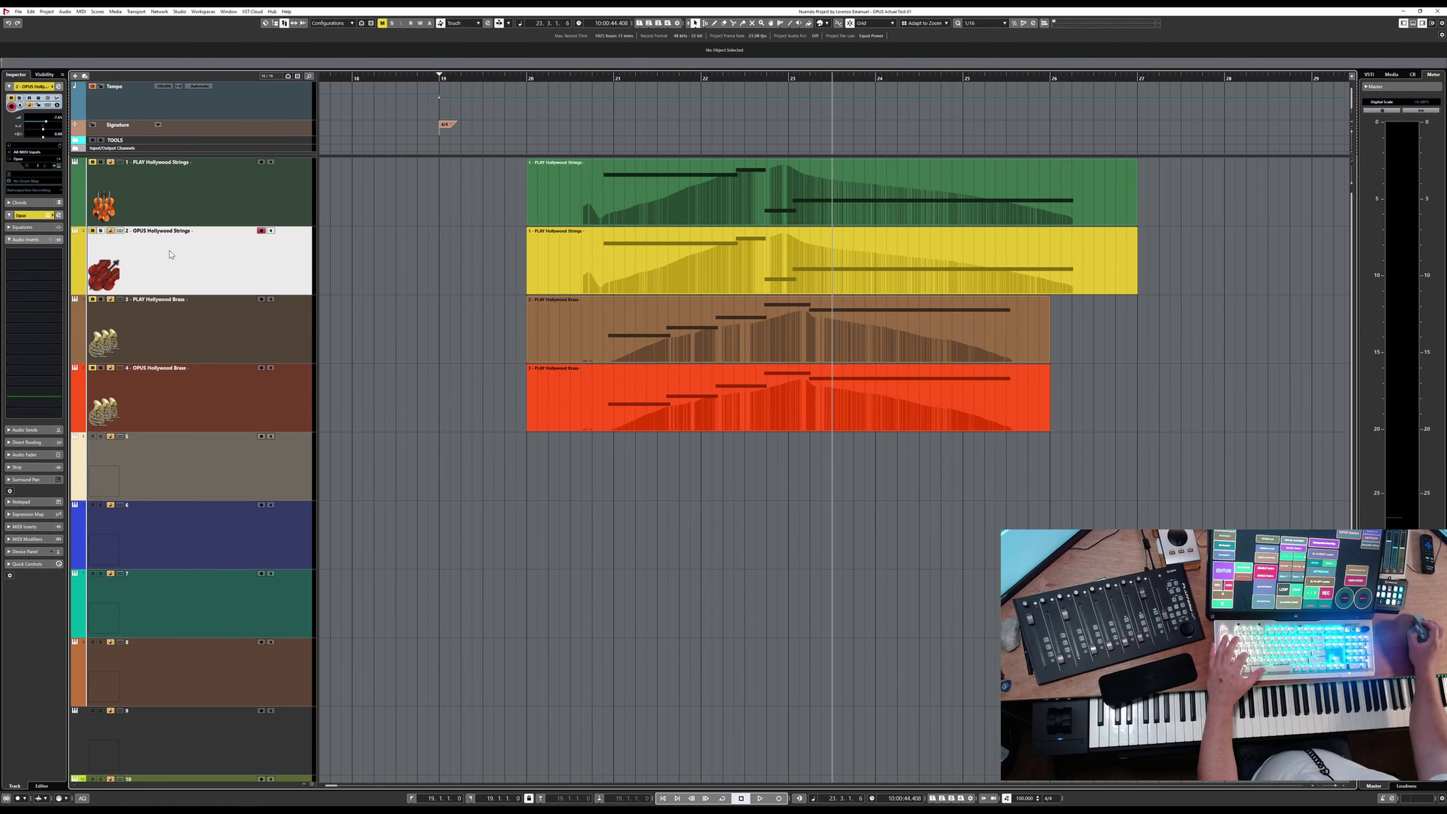
pyautogui.click(565, 78)
pyautogui.press('space')
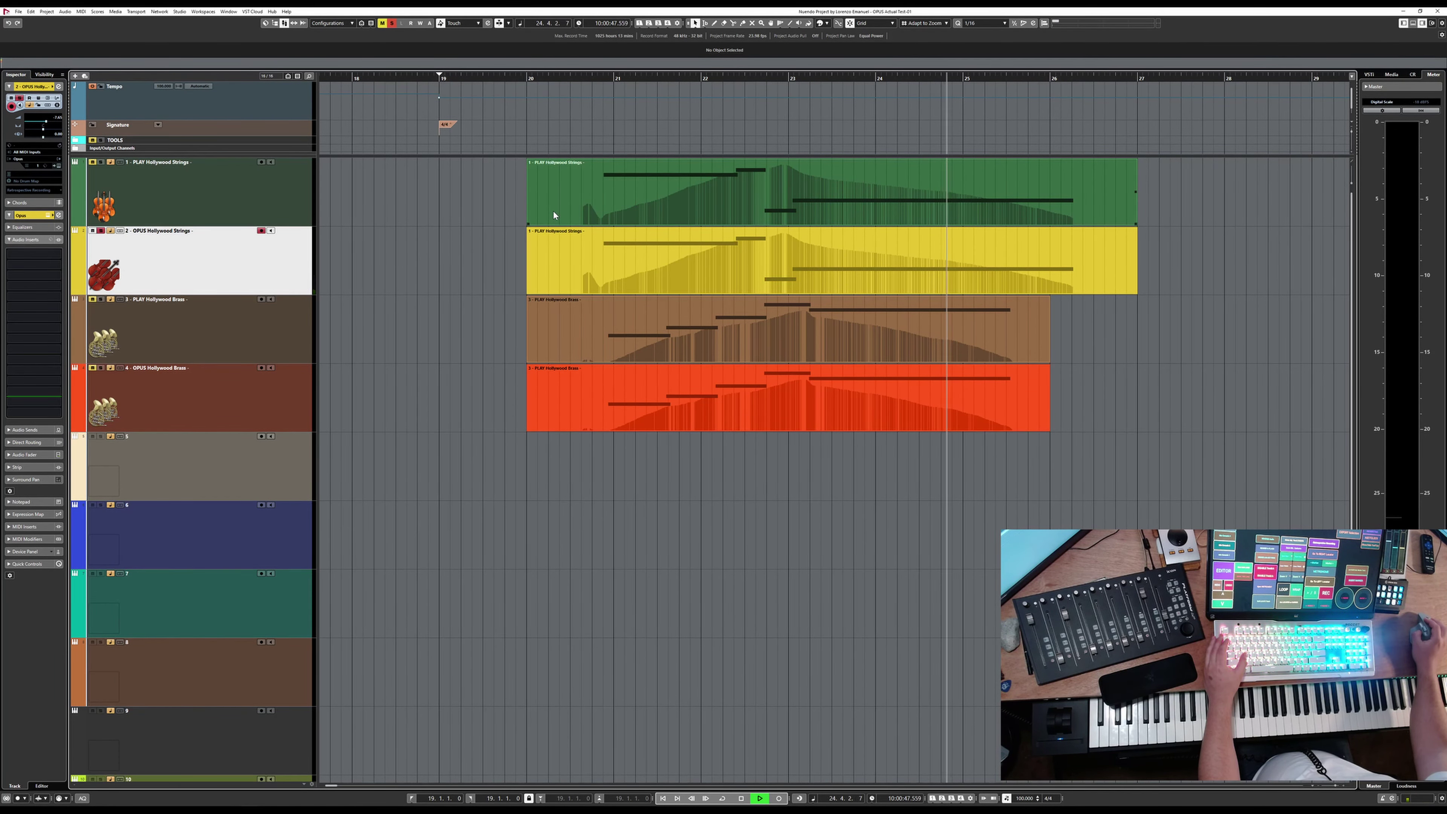
# Reopen OPUS Hollywood Strings on its player page and stop playback.
pyautogui.press('f')
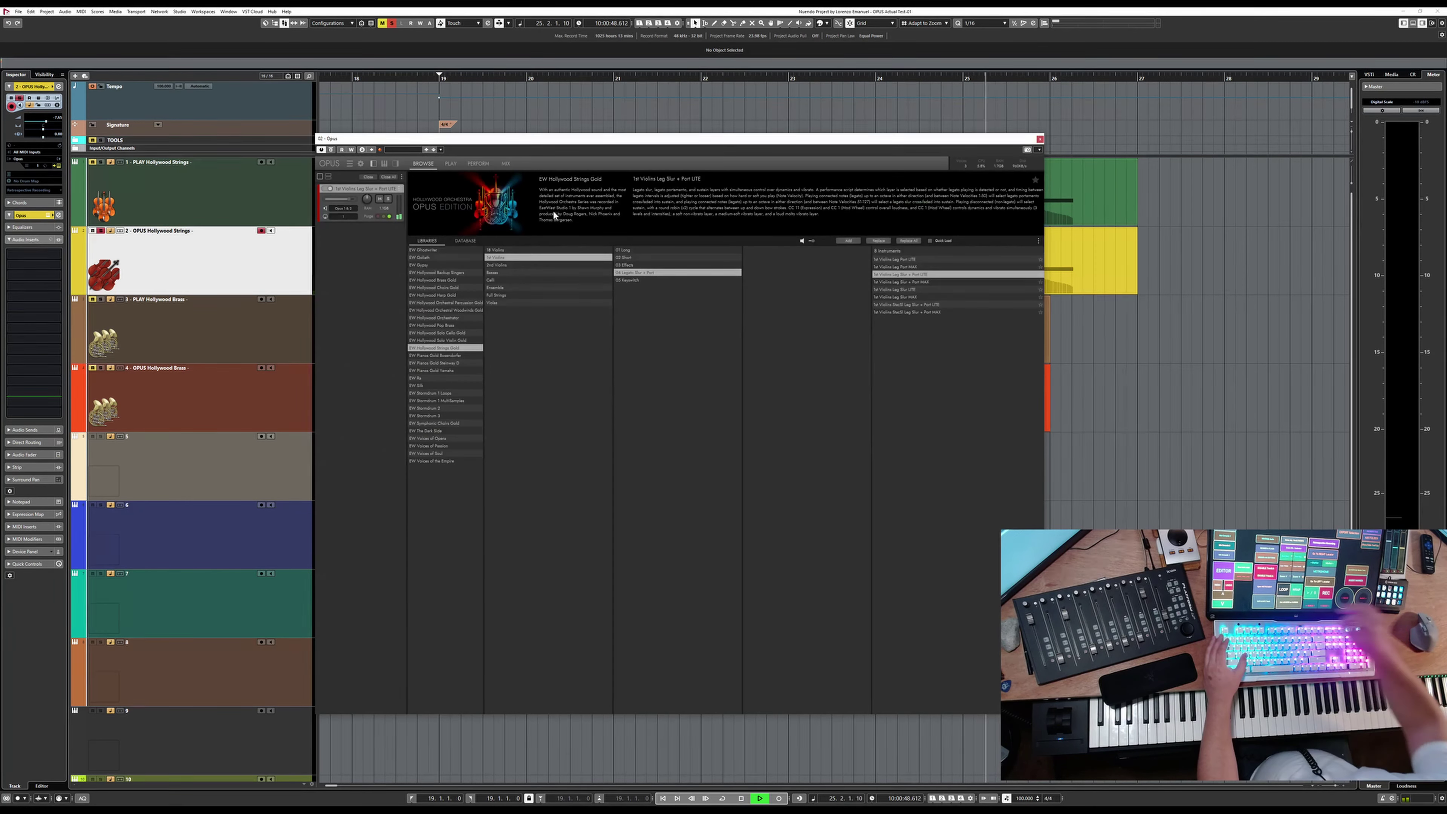
pyautogui.click(452, 165)
pyautogui.press('space')
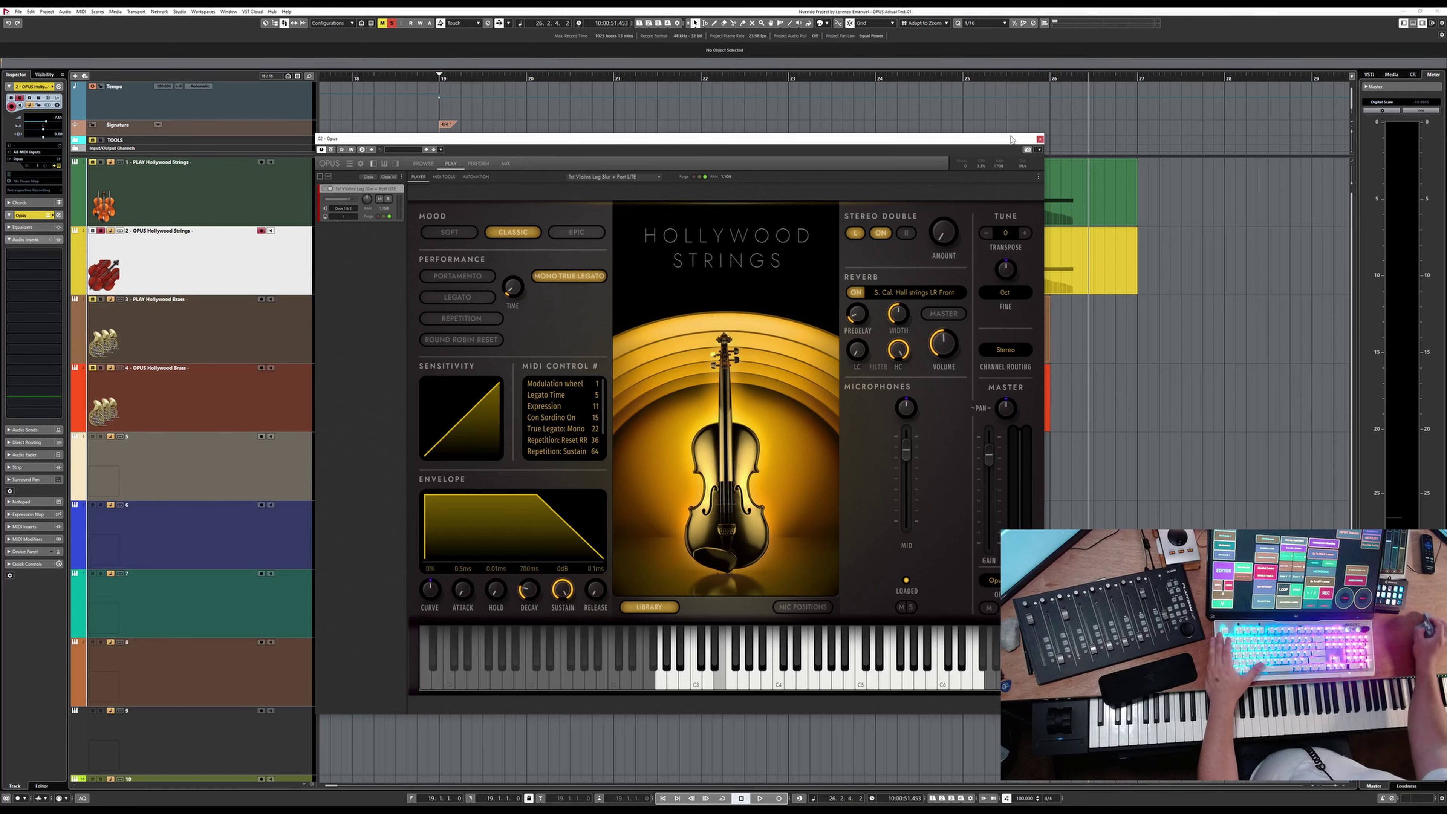
# Close OPUS and audition PLAY Hollywood Strings from bar 22 and about bar 22.6.
pyautogui.click(1039, 139)
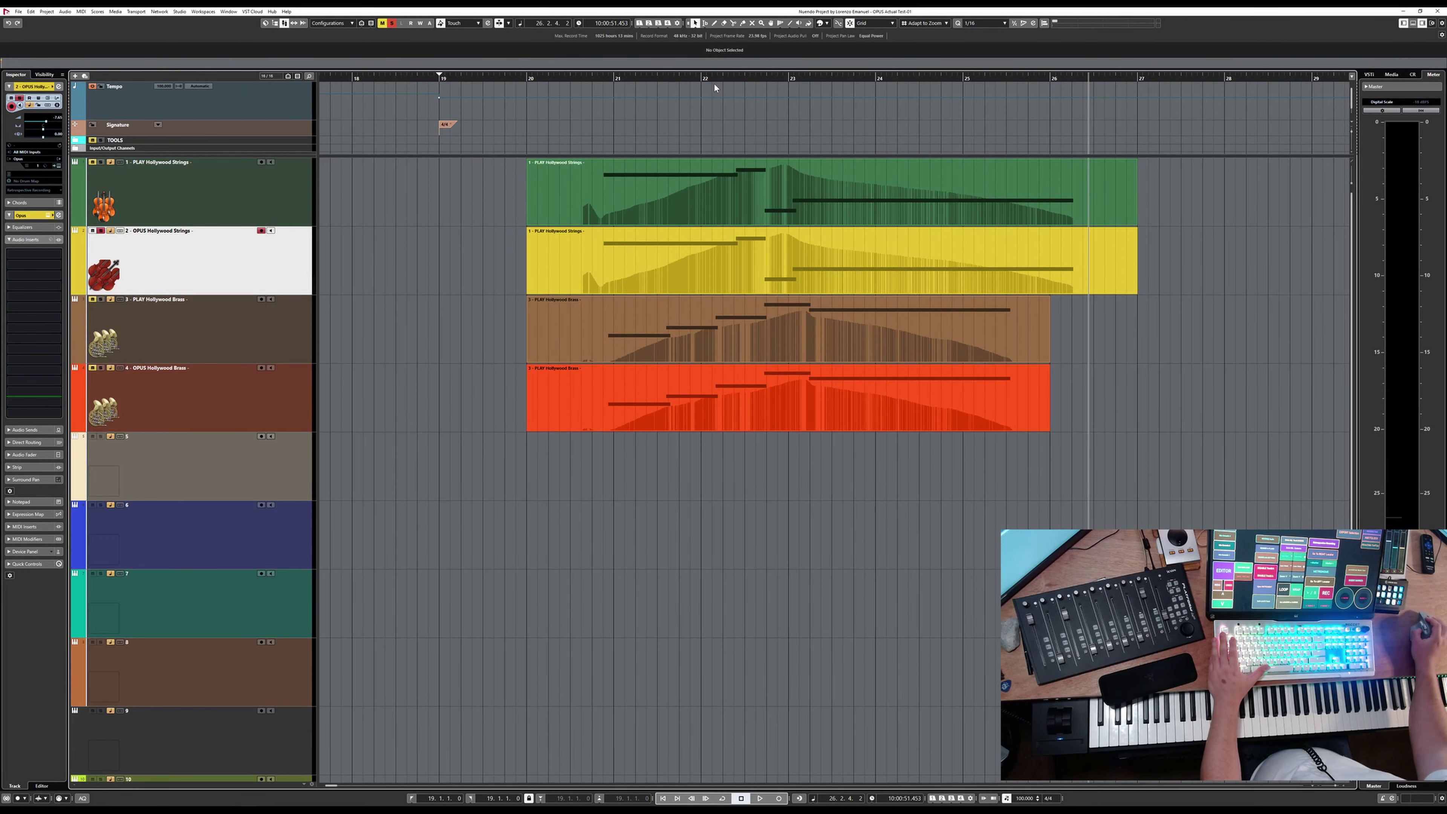
pyautogui.click(694, 77)
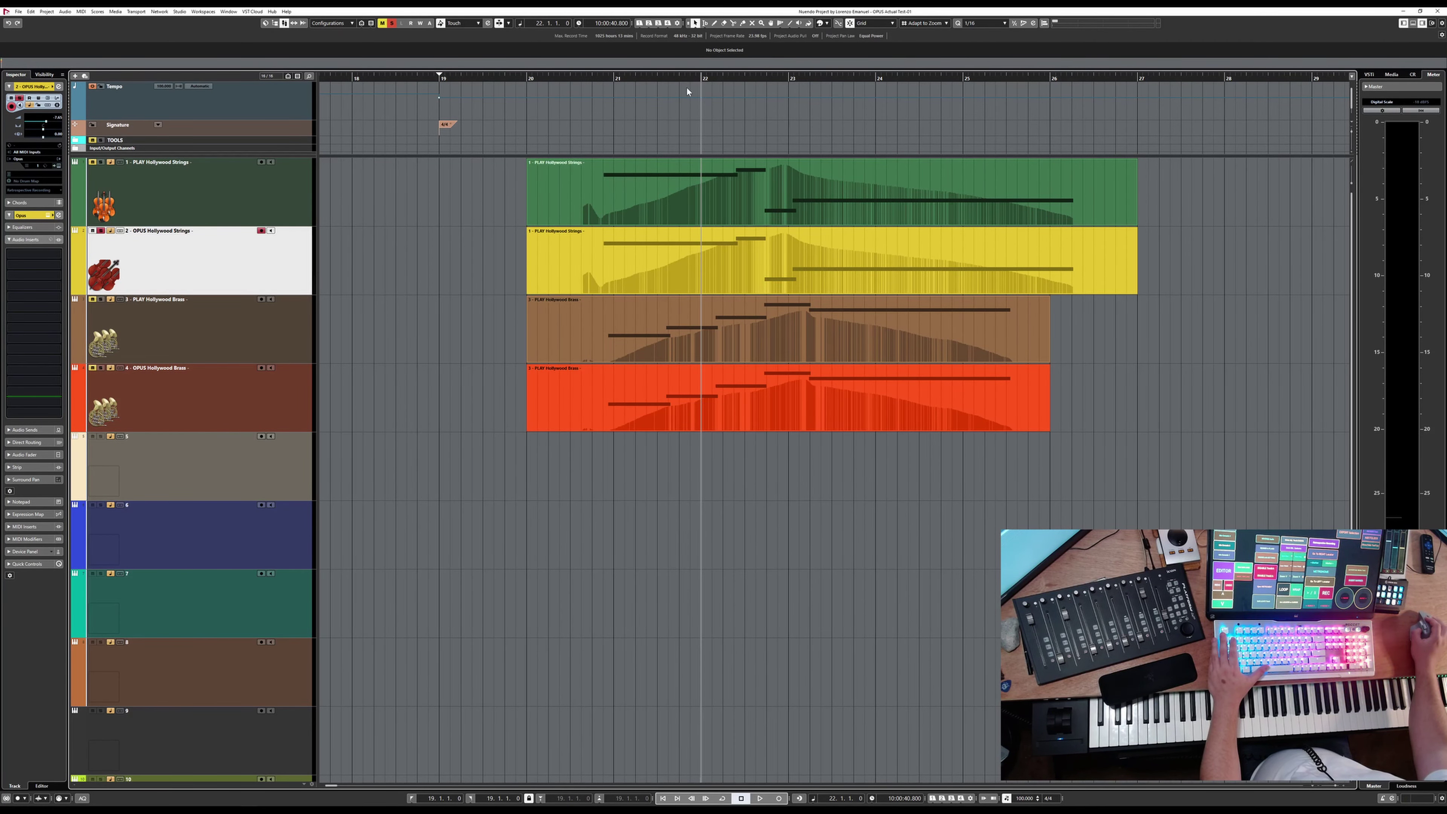
pyautogui.click(215, 184)
pyautogui.press('space')
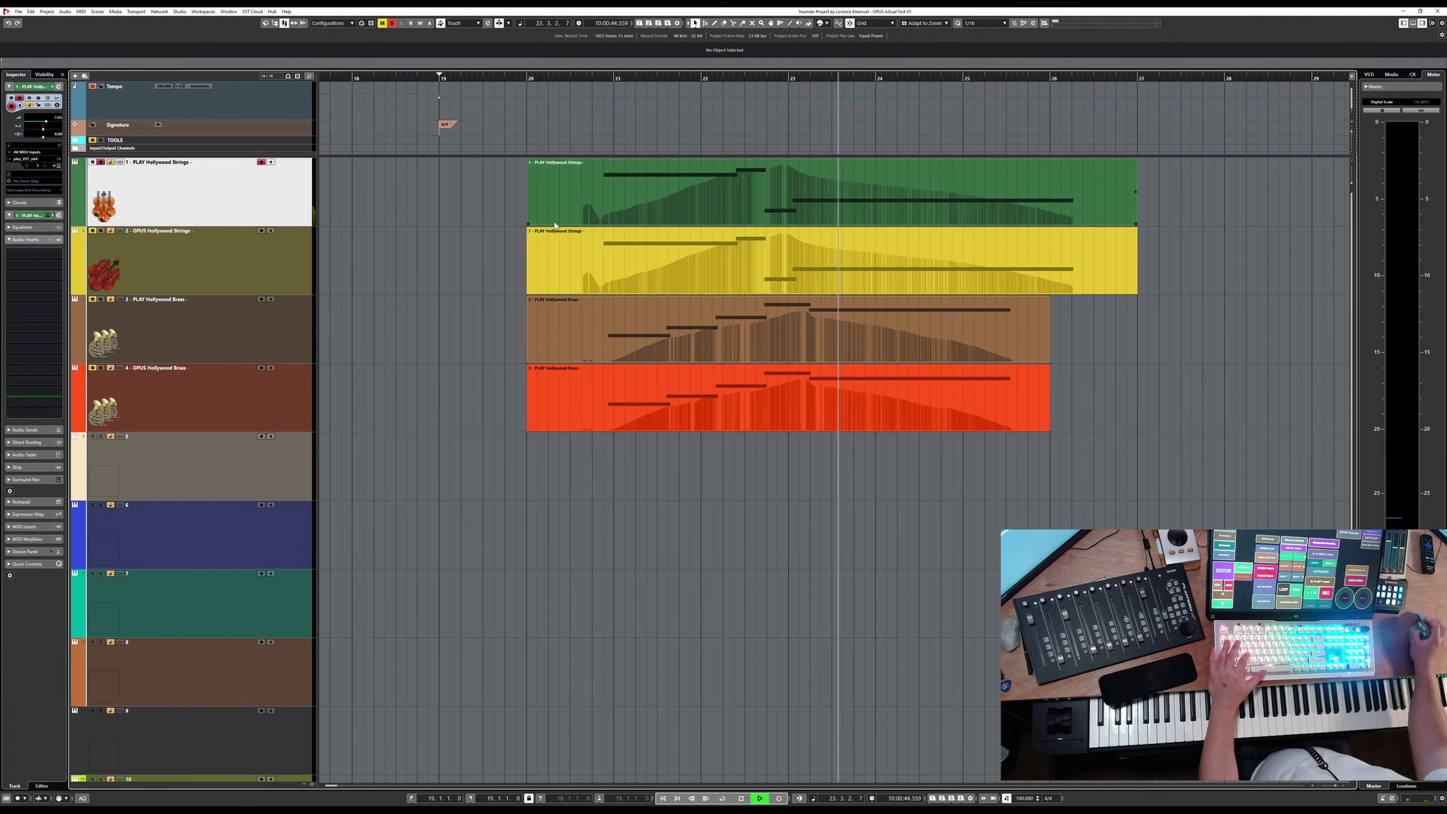
pyautogui.press('space')
pyautogui.click(755, 81)
pyautogui.press('space')
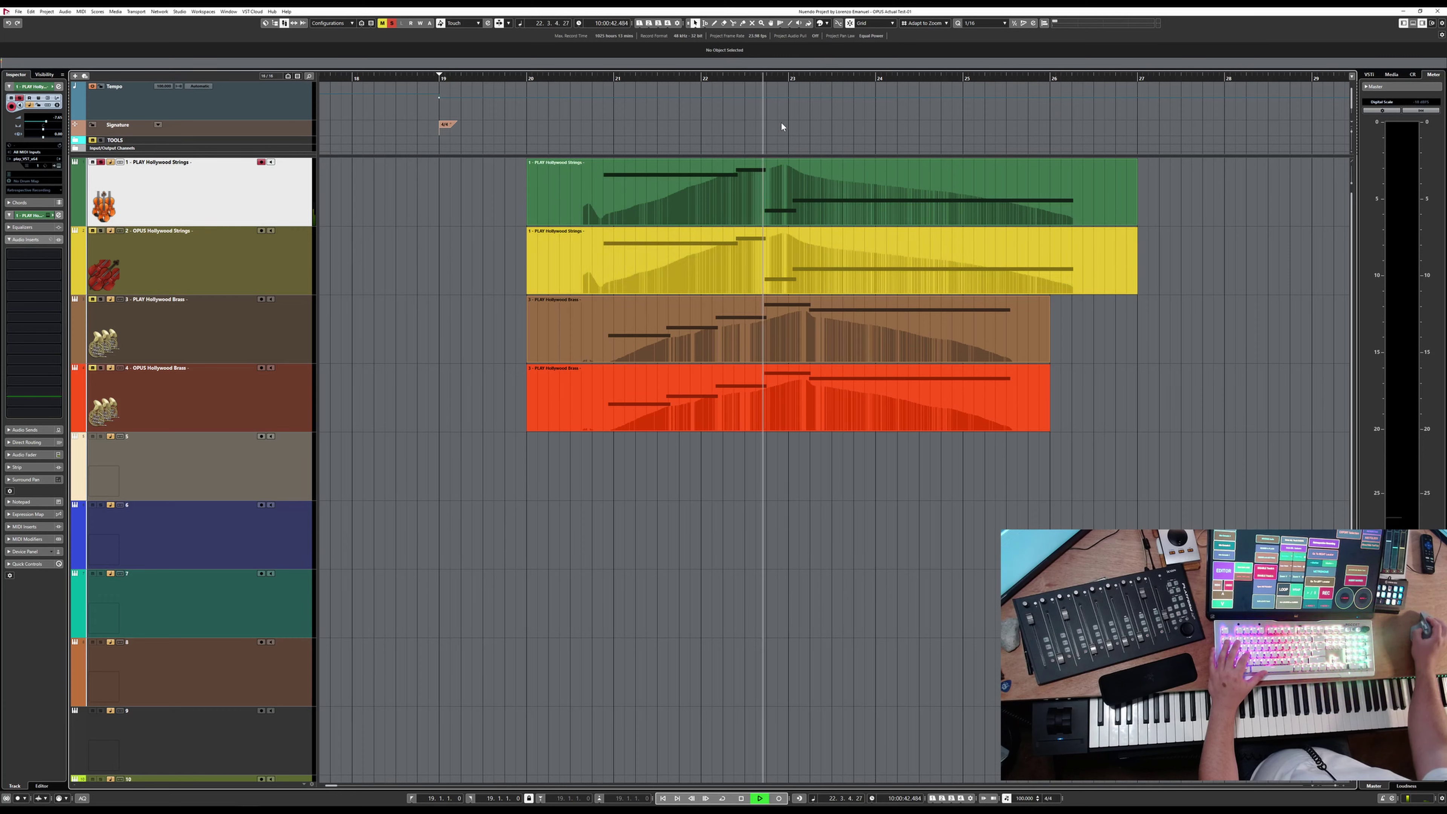
pyautogui.press('space')
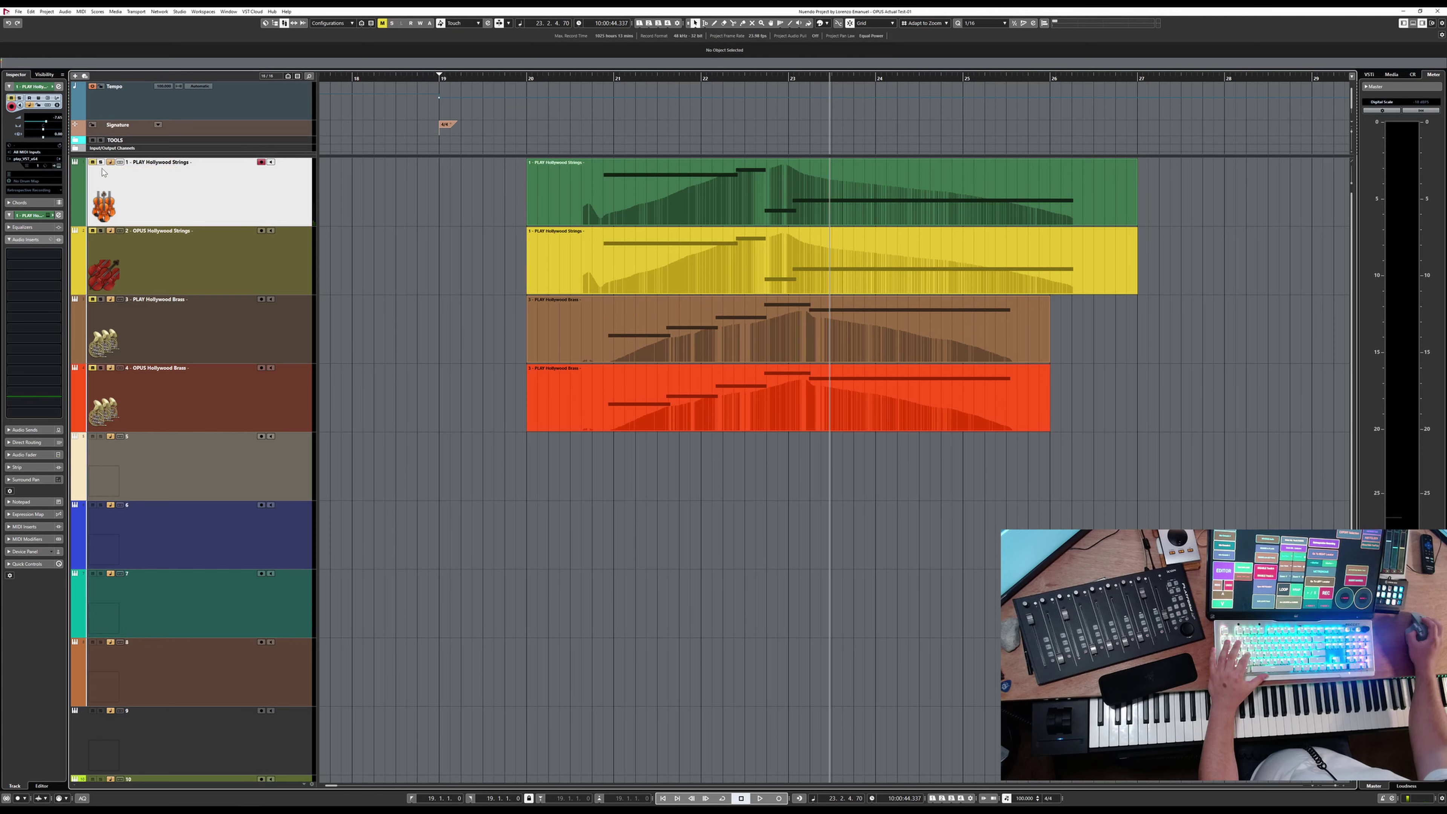
# Audition OPUS Hollywood Strings from about bar 22.6, then from around bar 20.7.
pyautogui.click(125, 249)
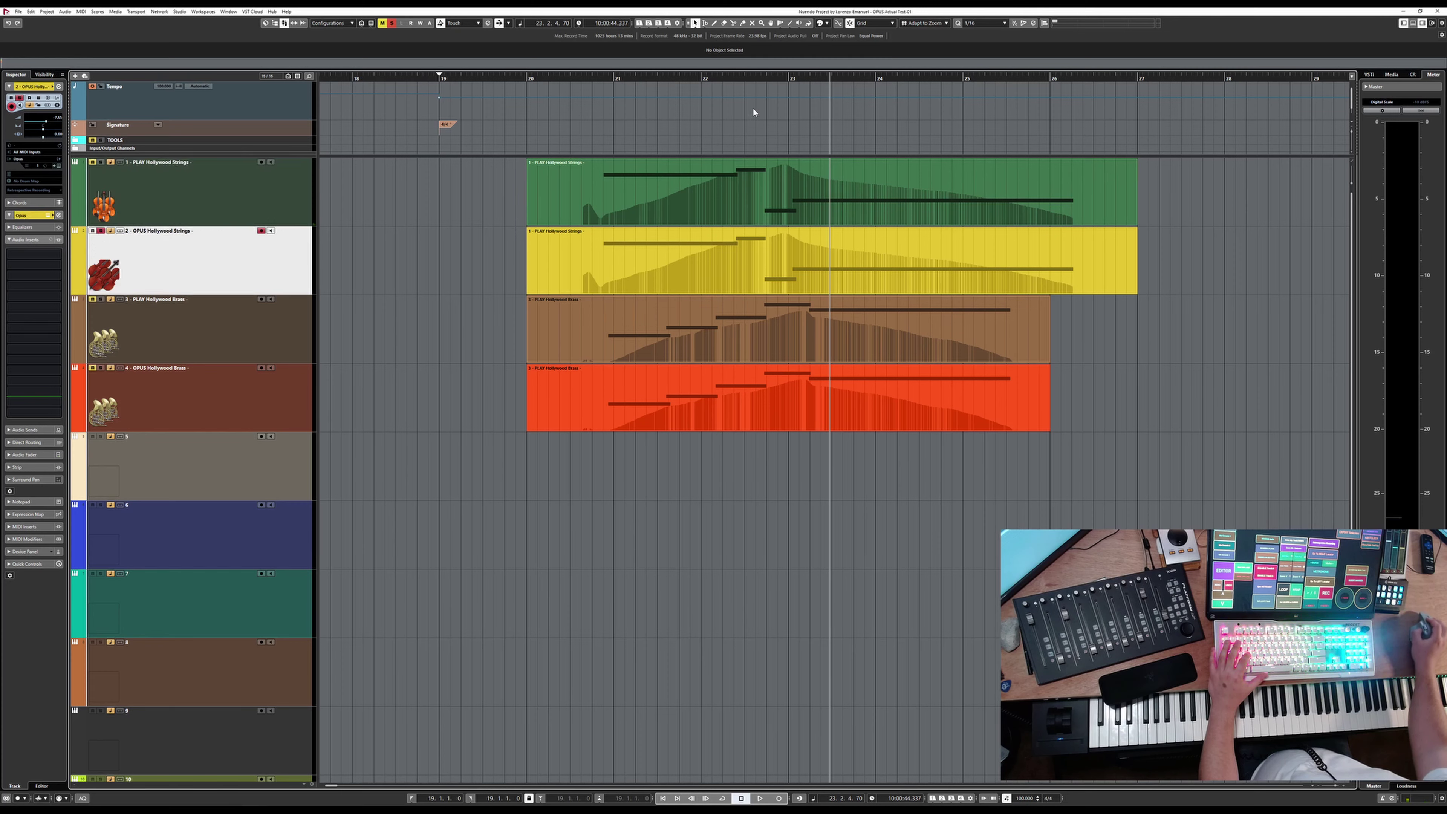
pyautogui.click(756, 82)
pyautogui.press('space')
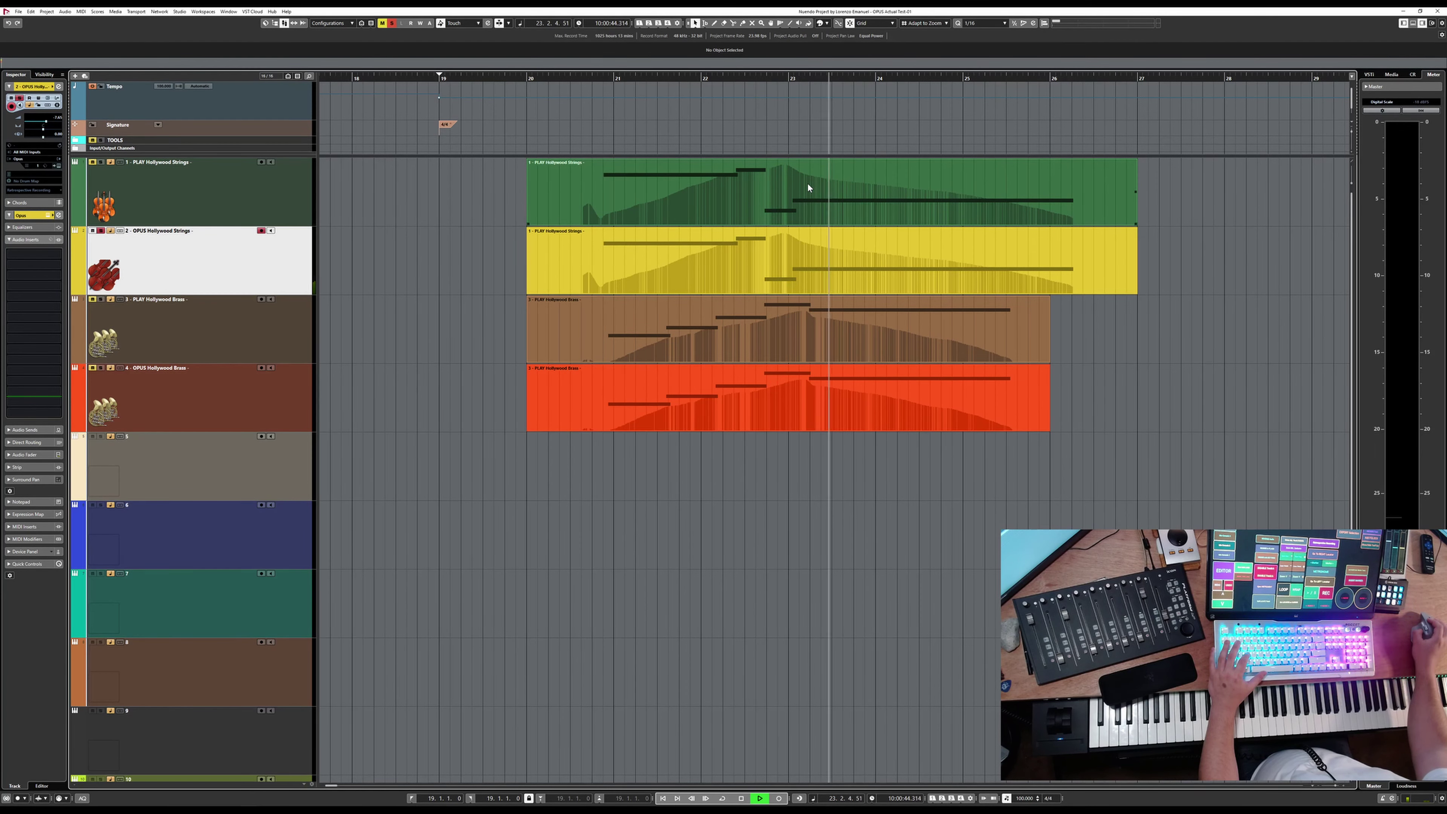
pyautogui.press('space')
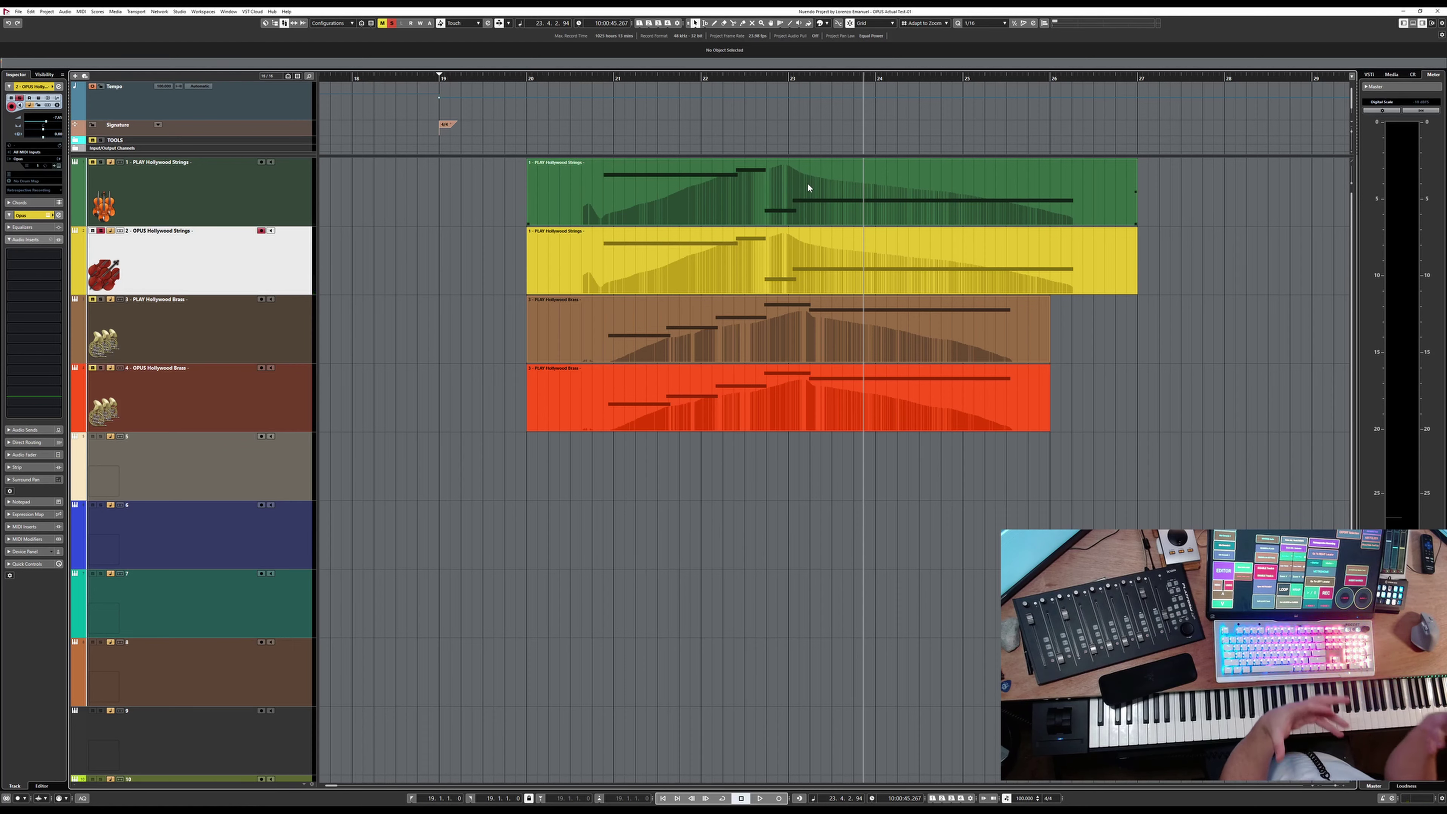
pyautogui.click(572, 80)
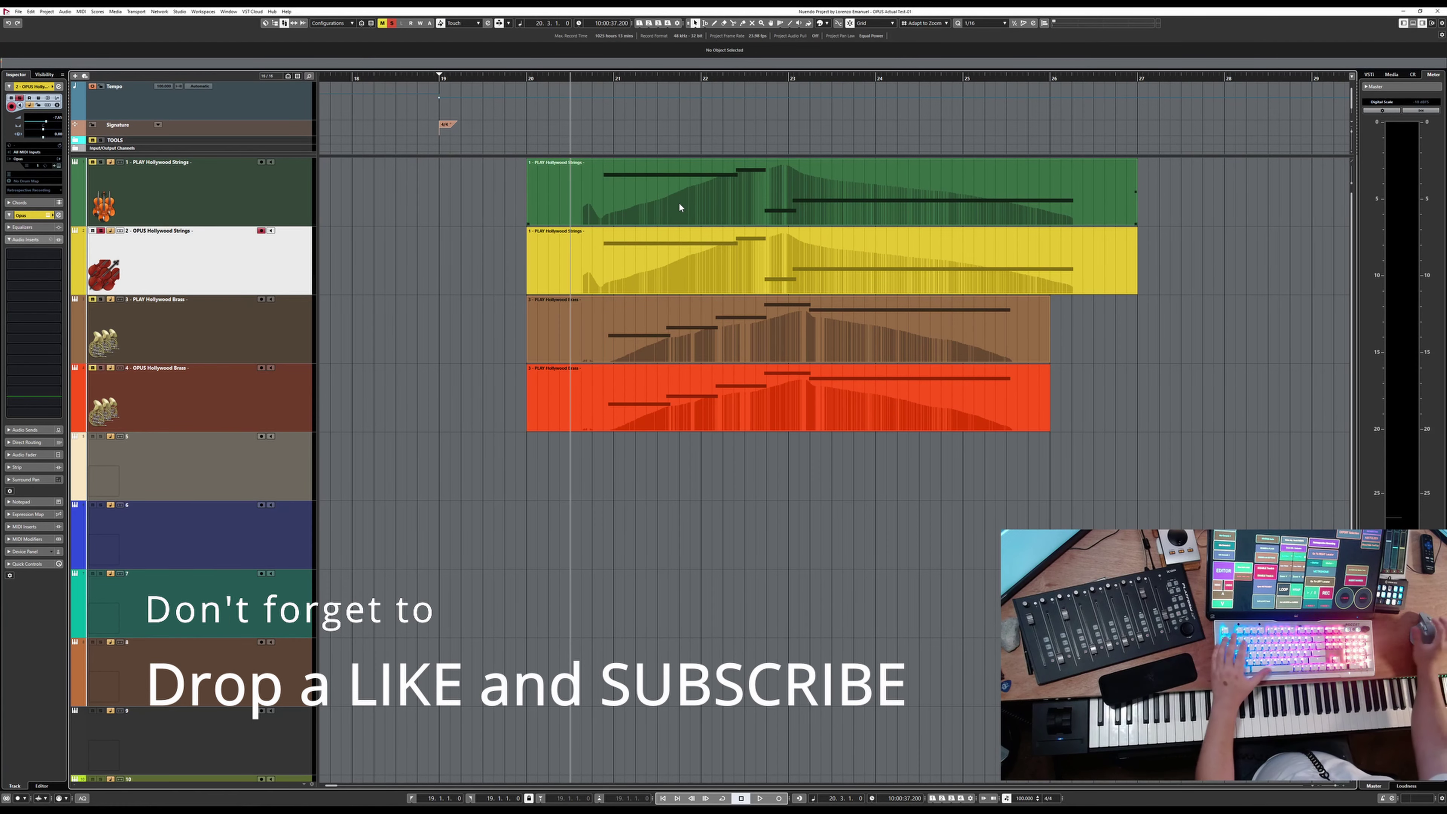
pyautogui.click(245, 200)
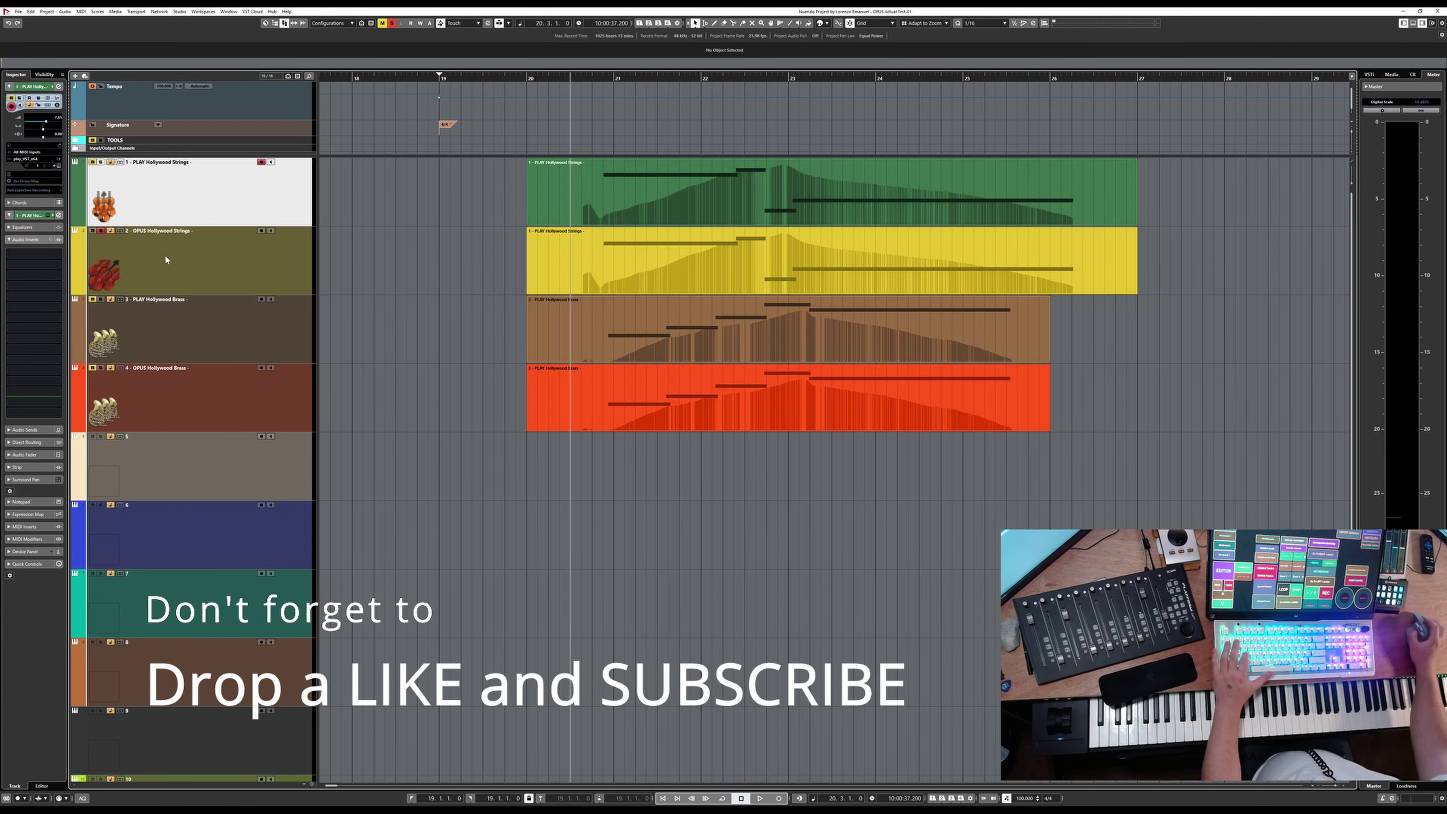
pyautogui.click(149, 259)
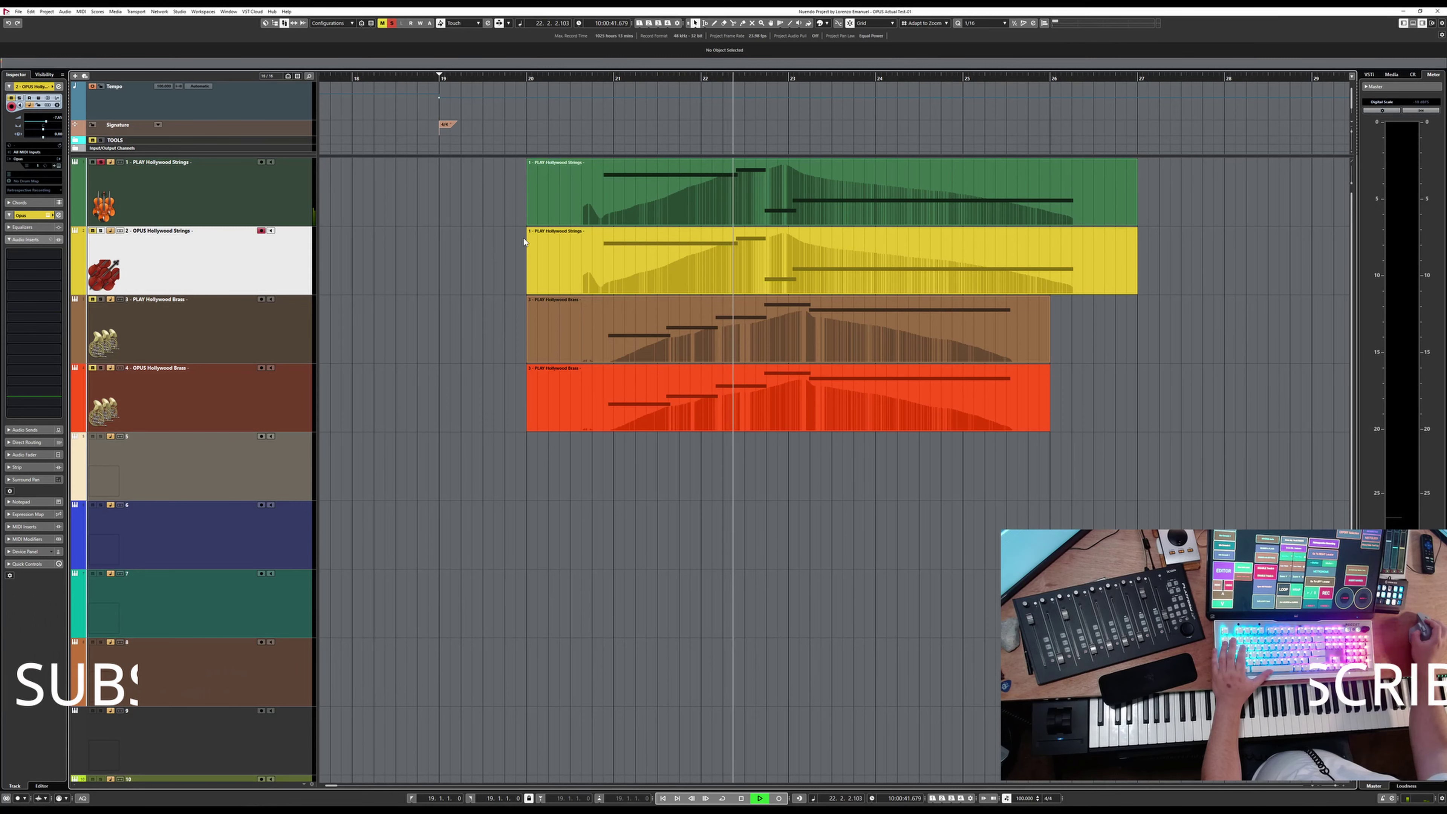
pyautogui.press('space')
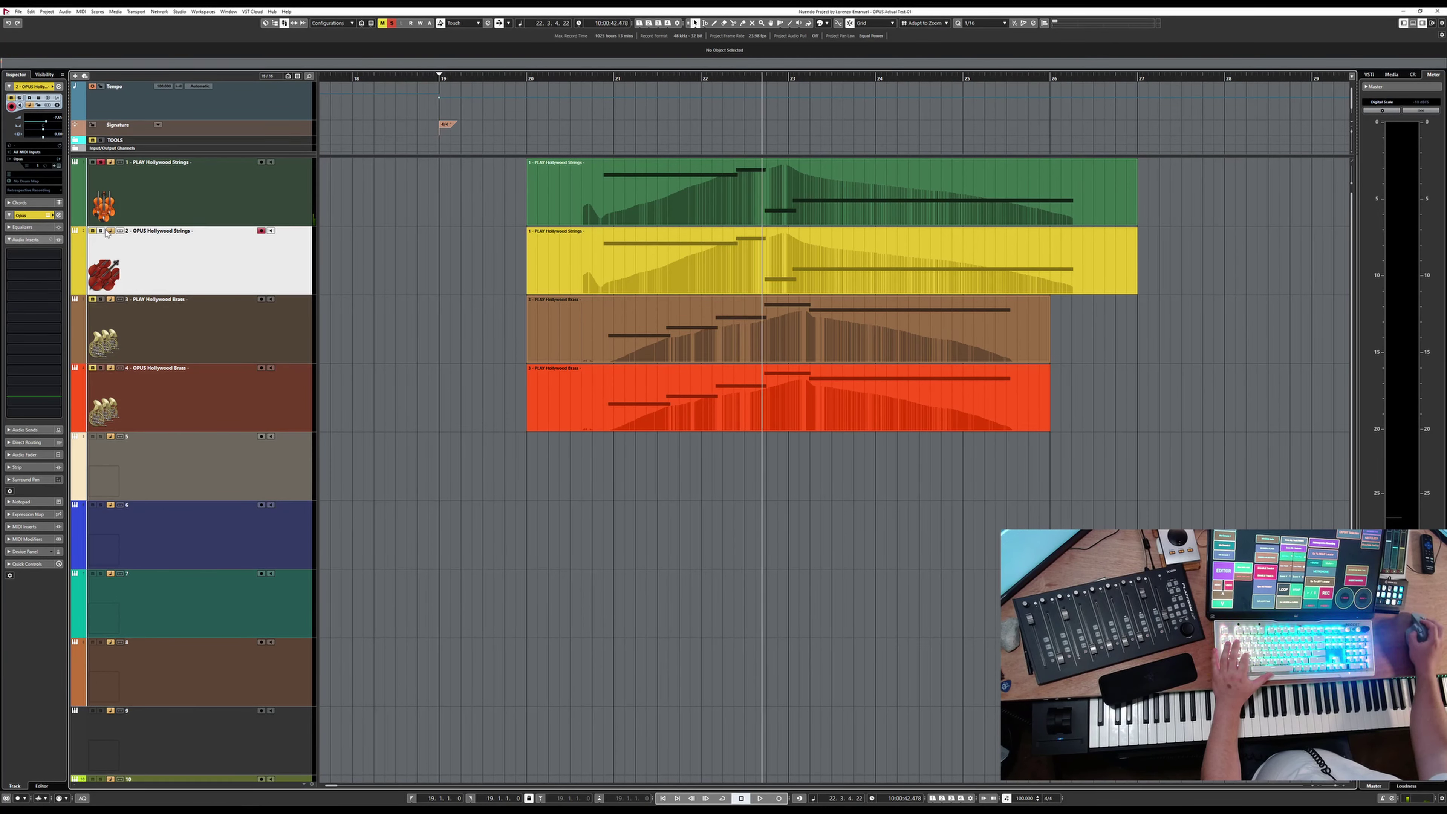
pyautogui.click(593, 439)
pyautogui.press('space')
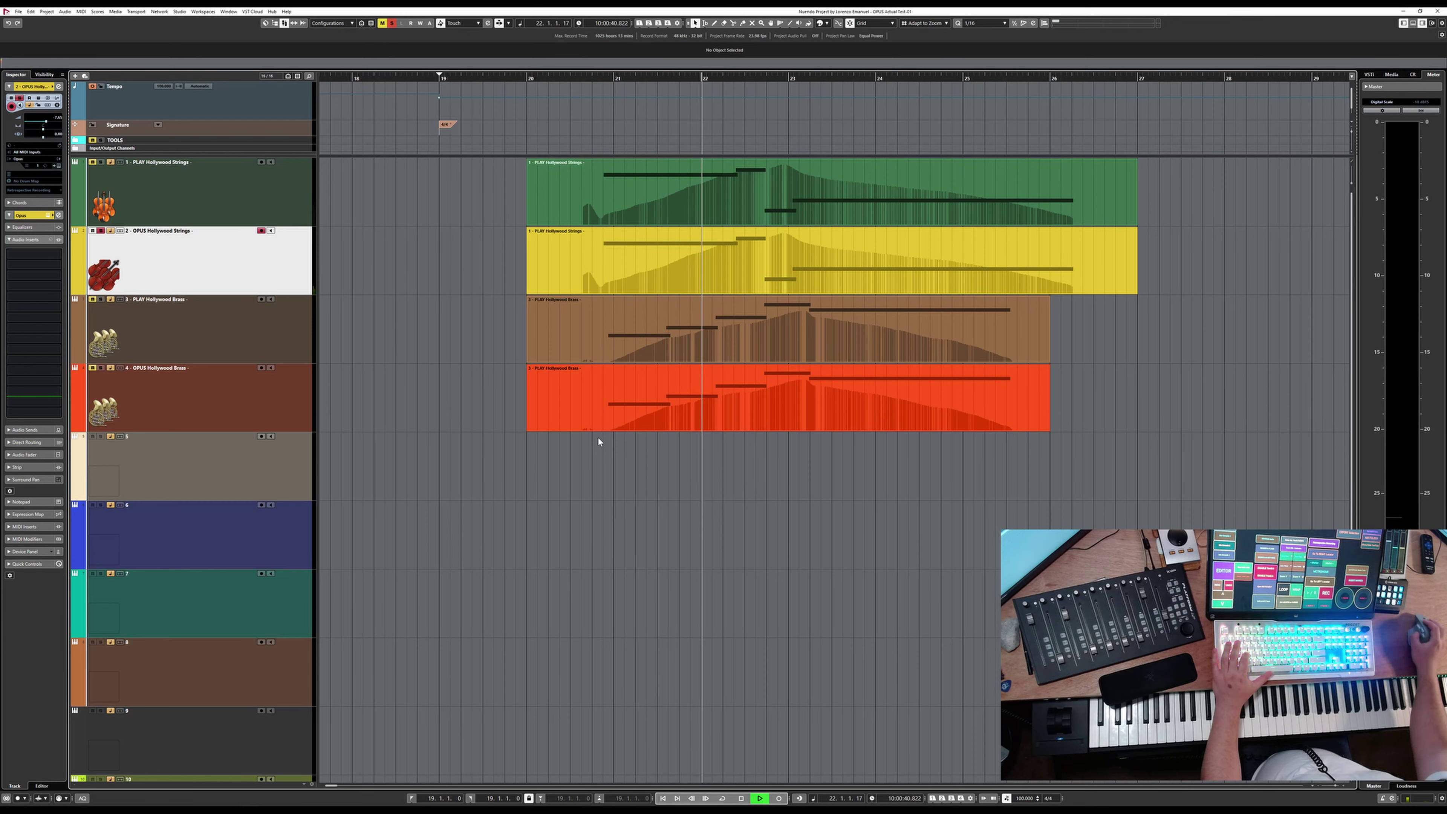
pyautogui.press('space')
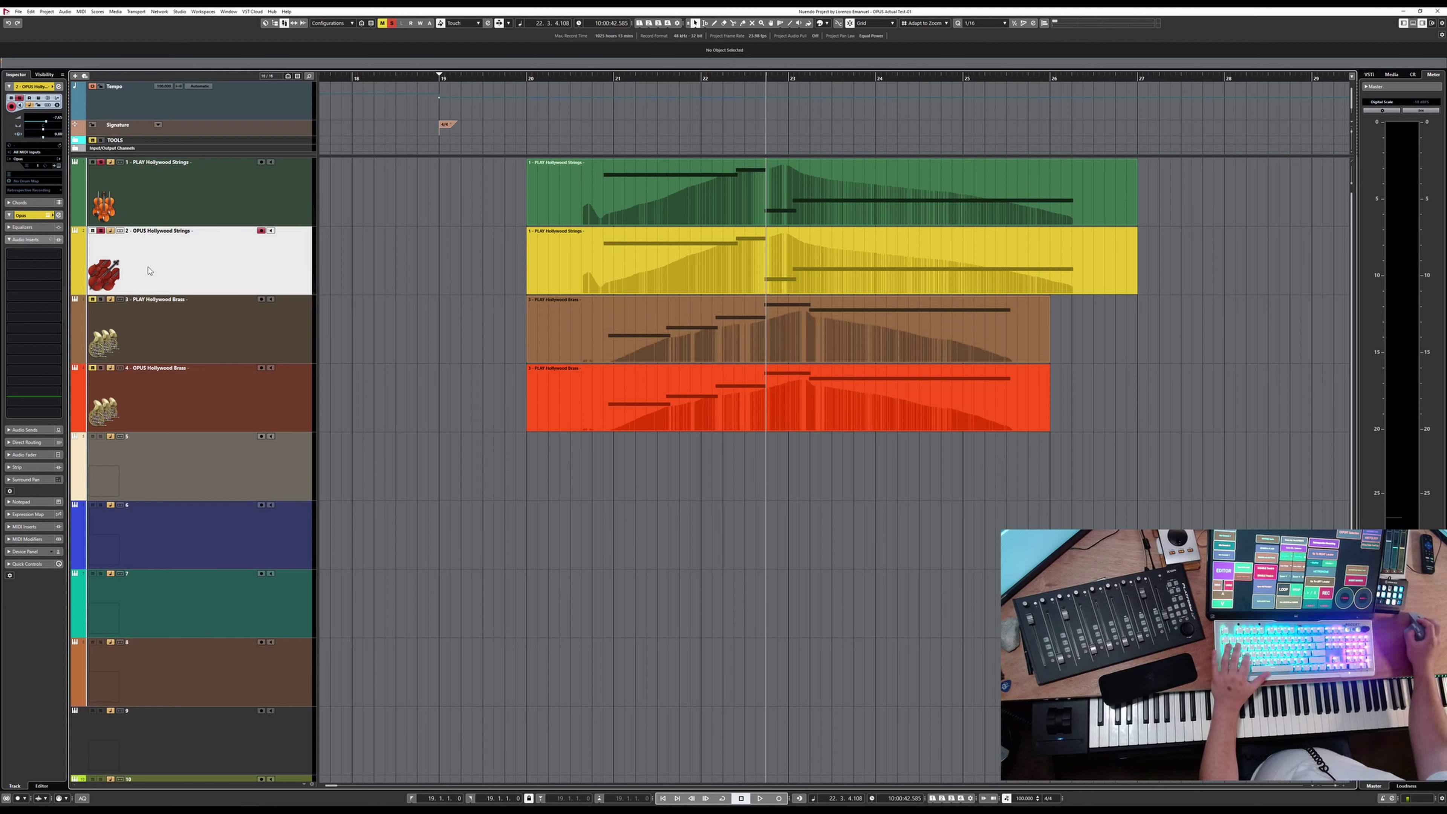
# Compare PLAY strings from bar 21 with OPUS strings from bar 20.6, ending on PLAY.
pyautogui.click(178, 221)
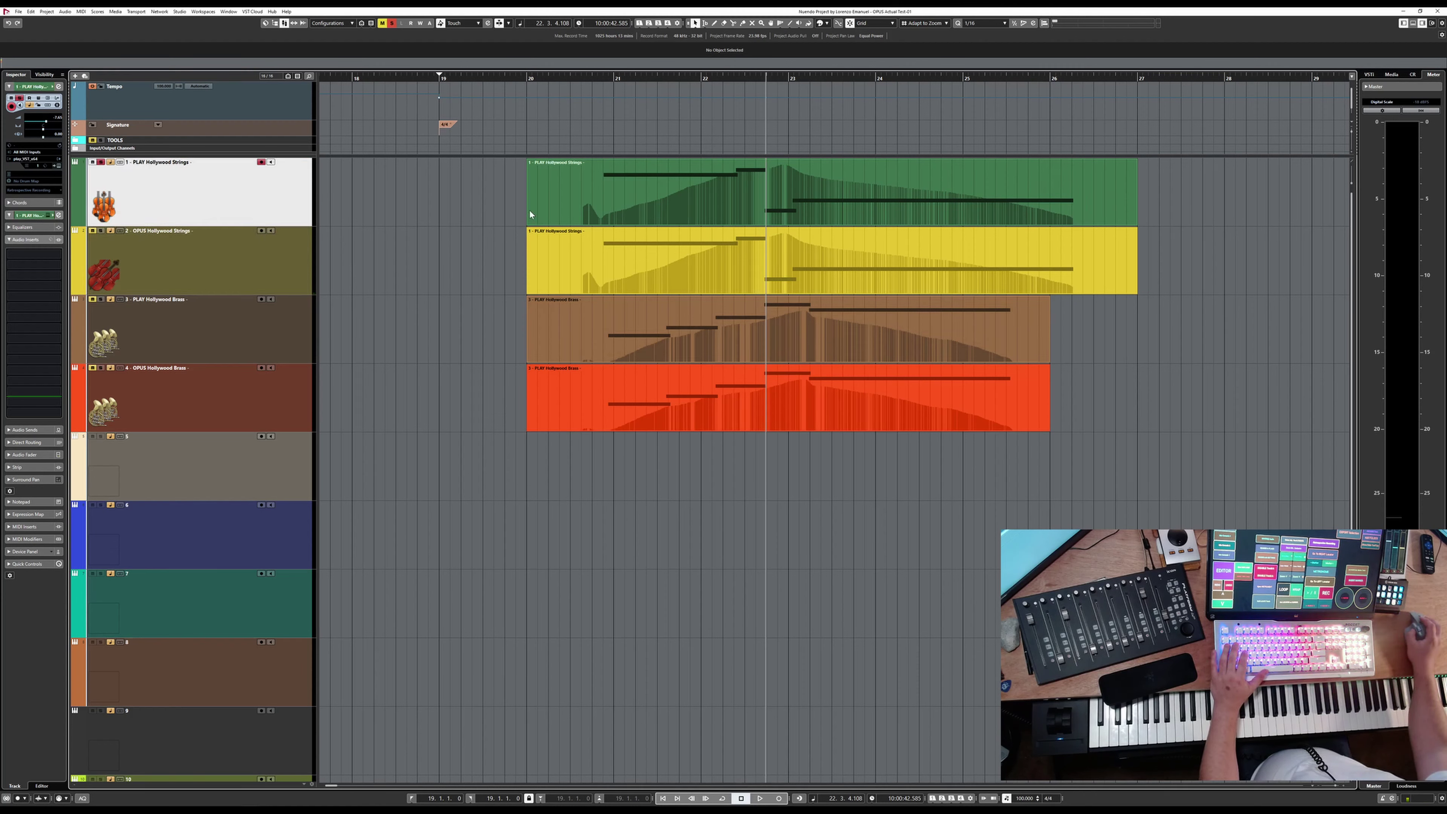
pyautogui.click(592, 78)
pyautogui.press('space')
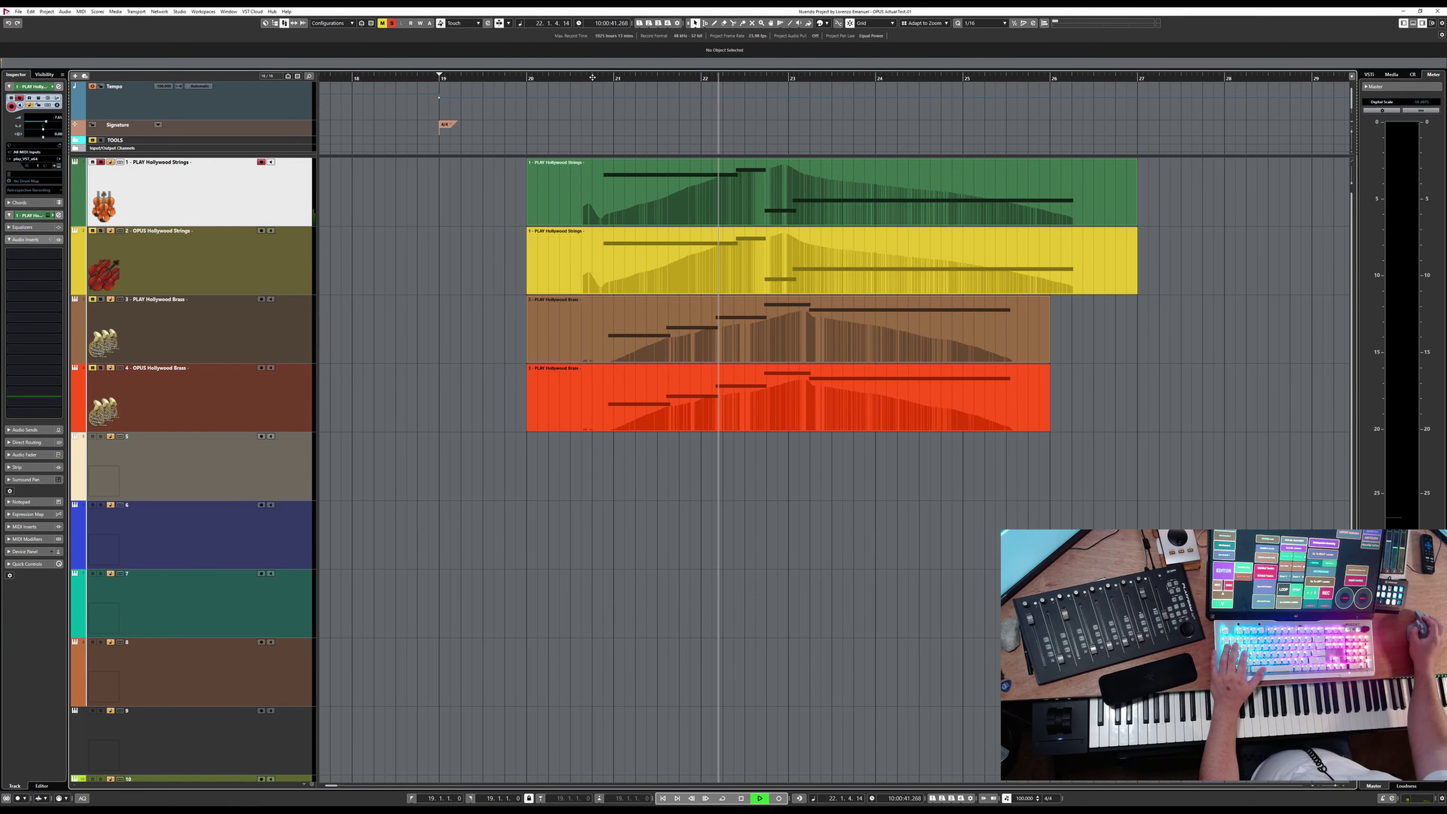
pyautogui.press('space')
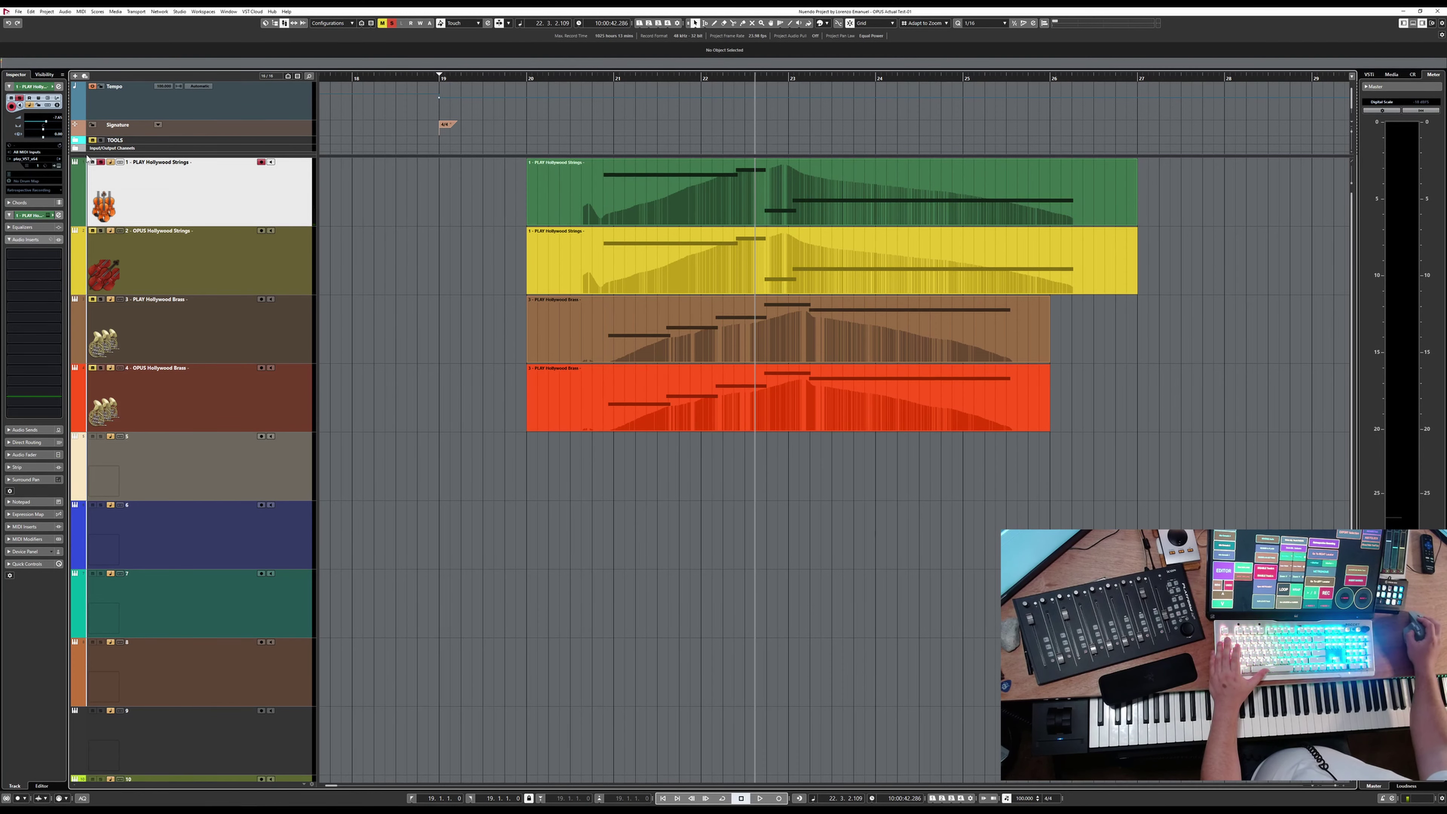
pyautogui.click(136, 243)
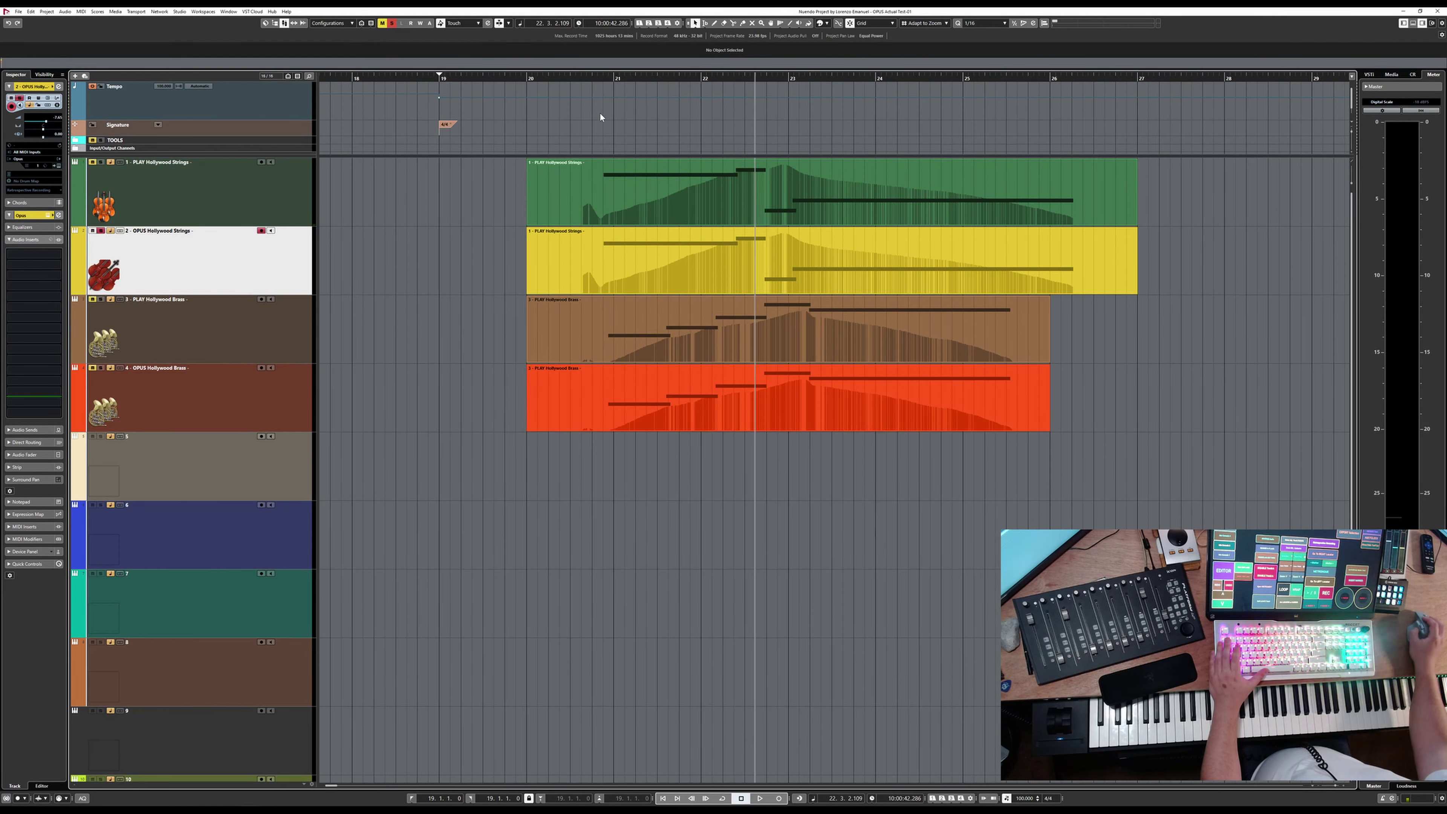
pyautogui.click(582, 81)
pyautogui.press('space')
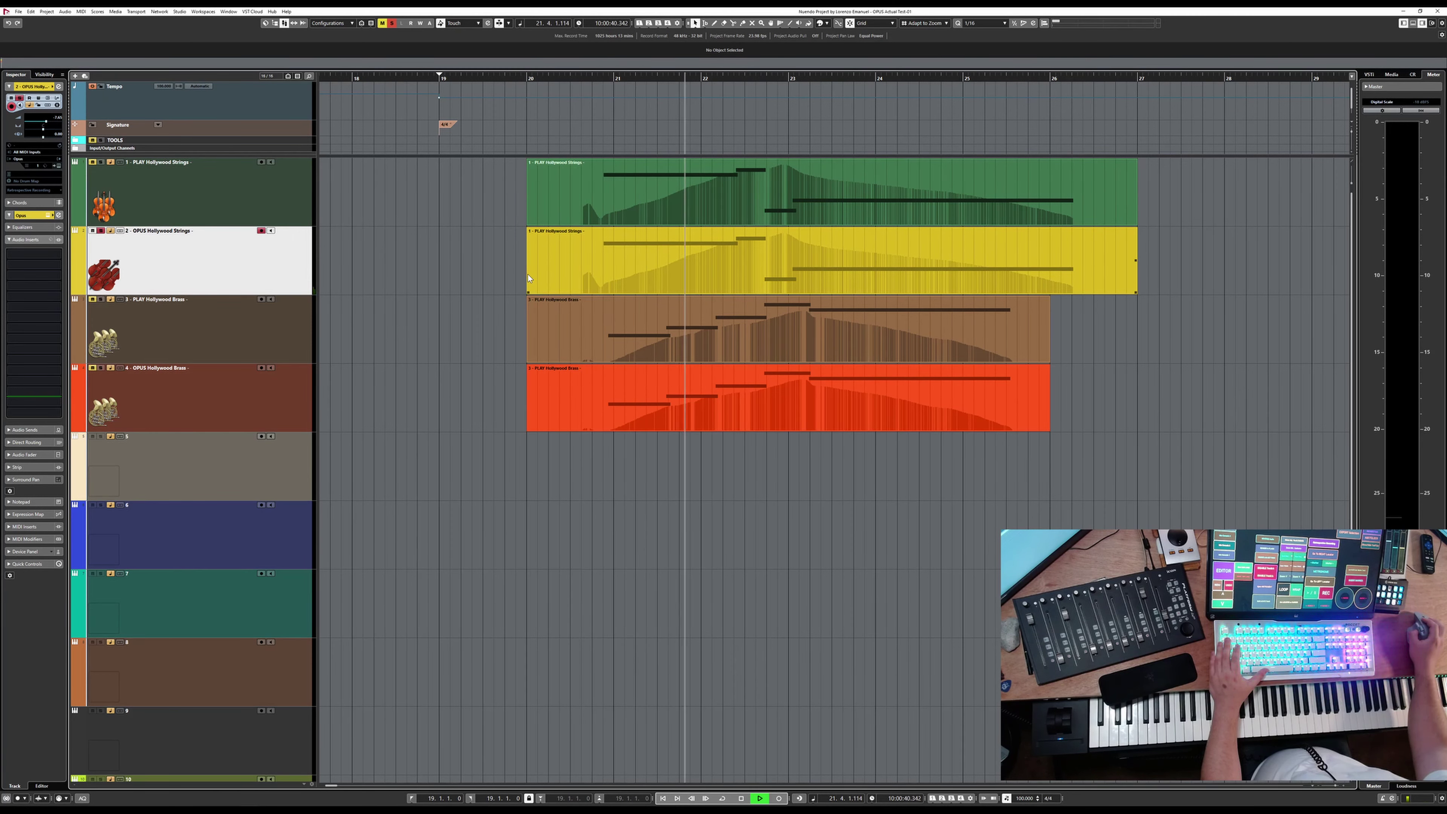
pyautogui.press('space')
pyautogui.press('Up')
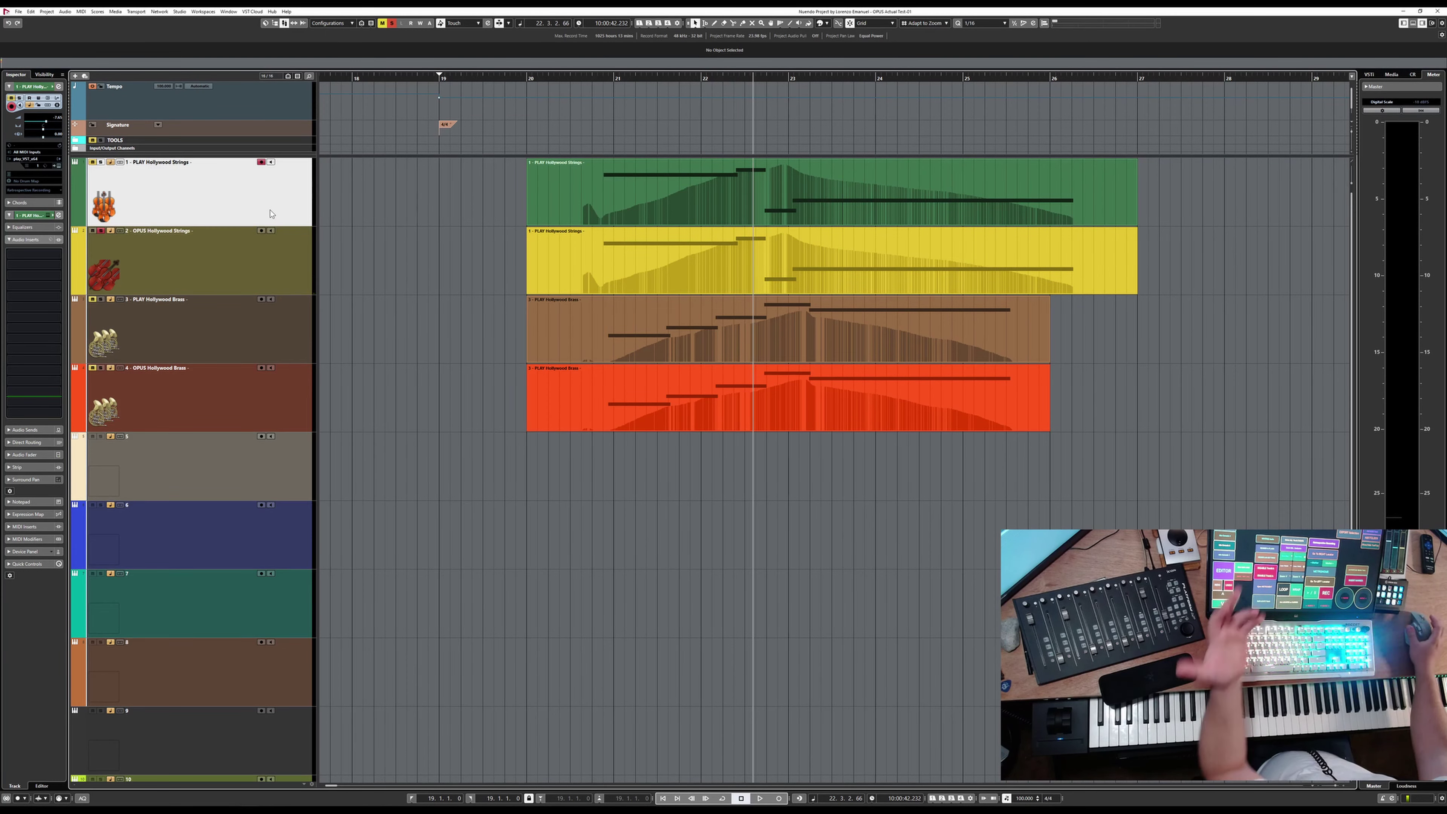
# Lengthen the PLAY Hollywood Strings envelope release and audition the change.
pyautogui.press('e')
pyautogui.click(770, 426)
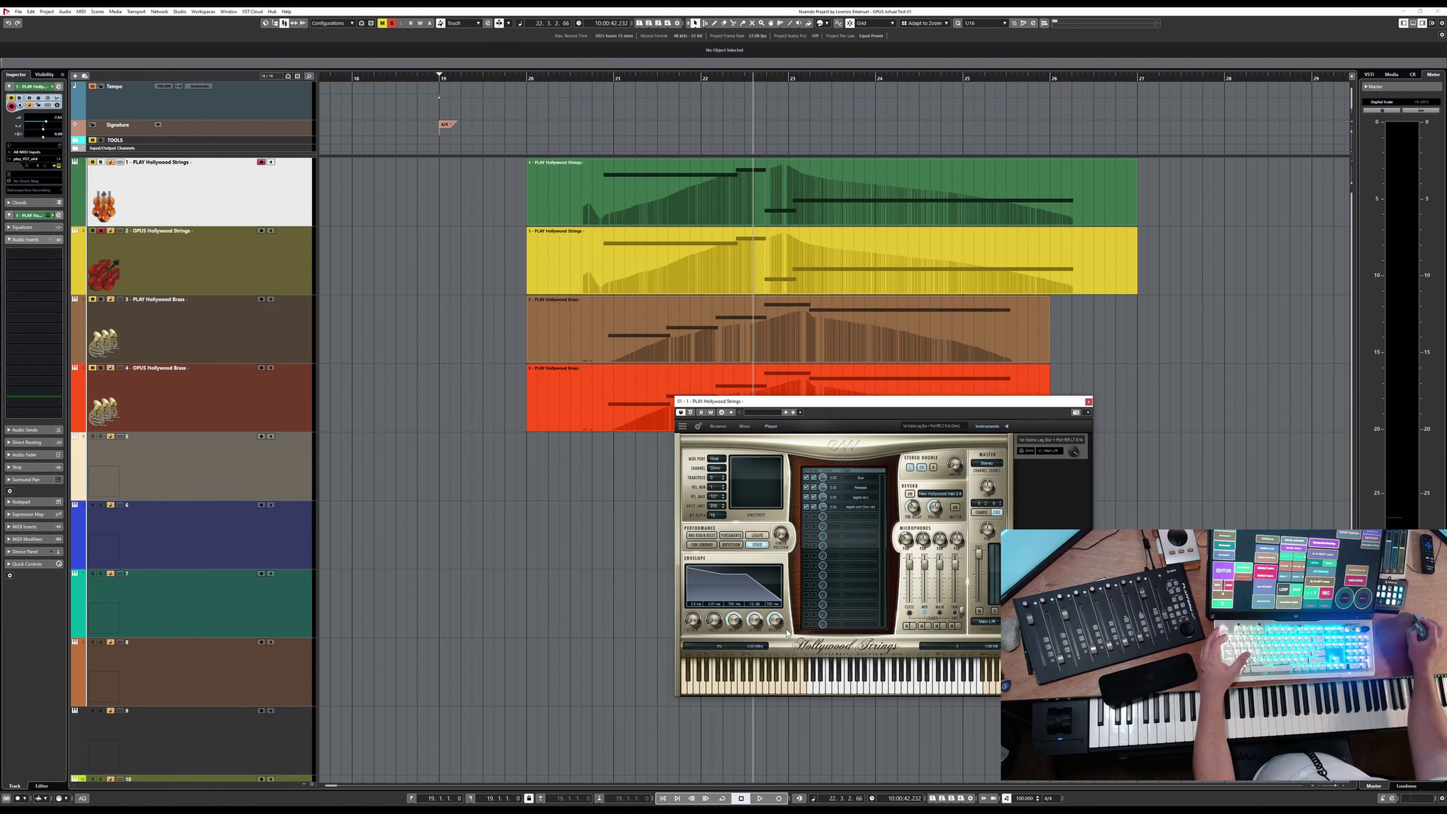
pyautogui.moveTo(782, 613); pyautogui.dragTo(781, 605)
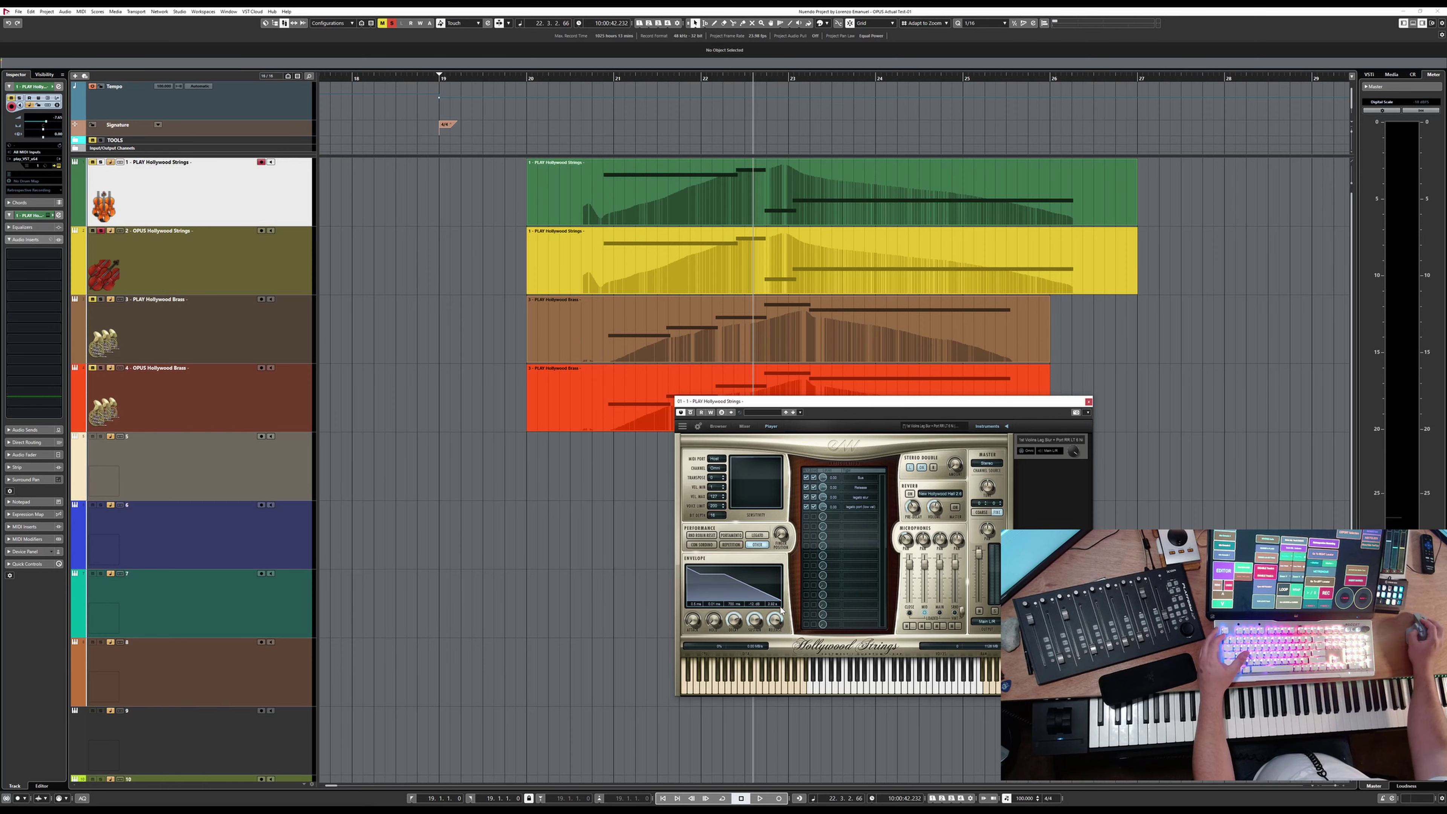
pyautogui.moveTo(782, 610); pyautogui.dragTo(781, 605)
pyautogui.press('space')
pyautogui.press('Down')
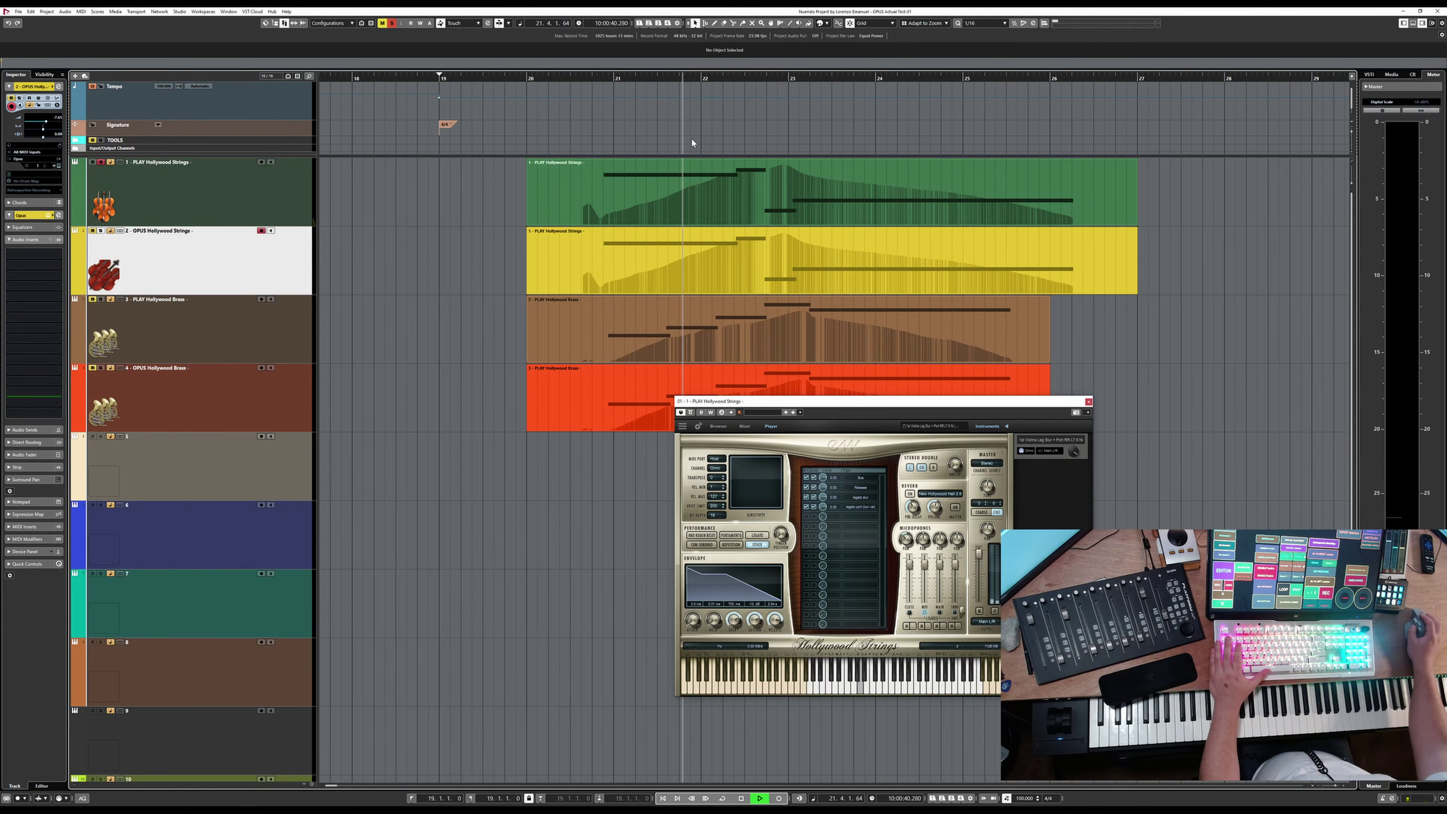
pyautogui.press('space')
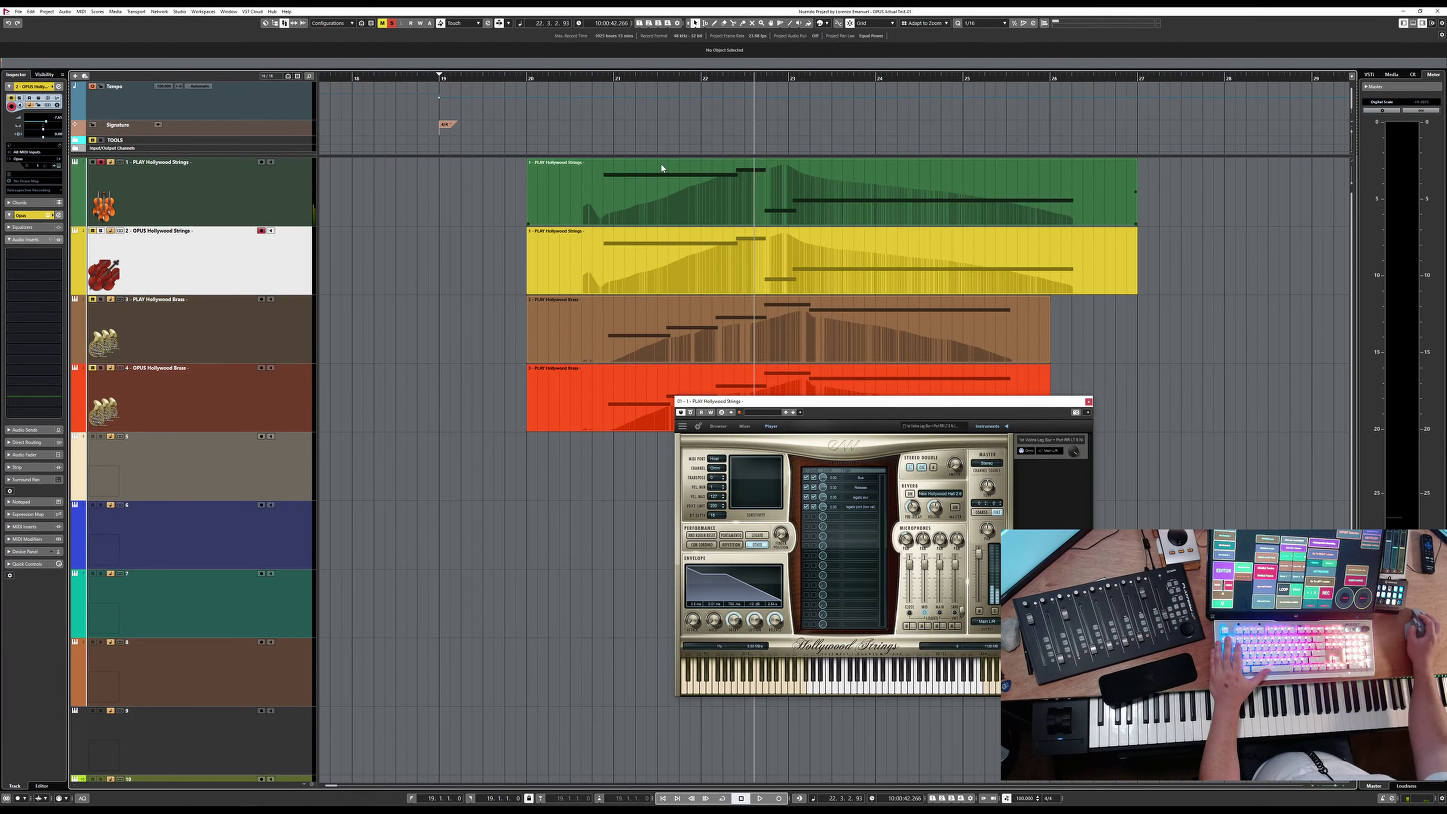
pyautogui.moveTo(773, 621); pyautogui.dragTo(775, 623)
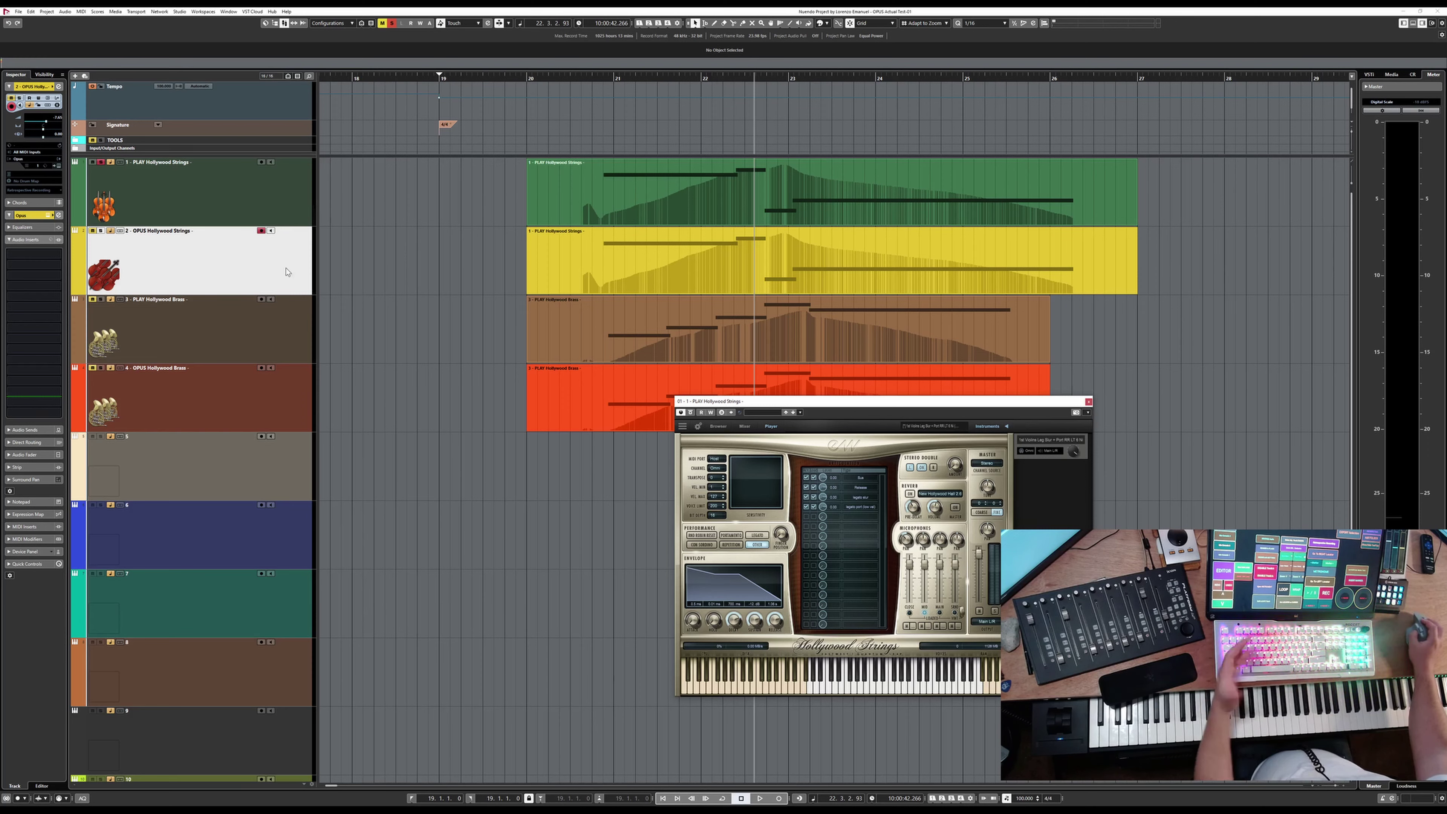
# Solo OPUS Hollywood Strings, audition from just before bar 21, and close the PLAY window.
pyautogui.press('s')
pyautogui.click(152, 207)
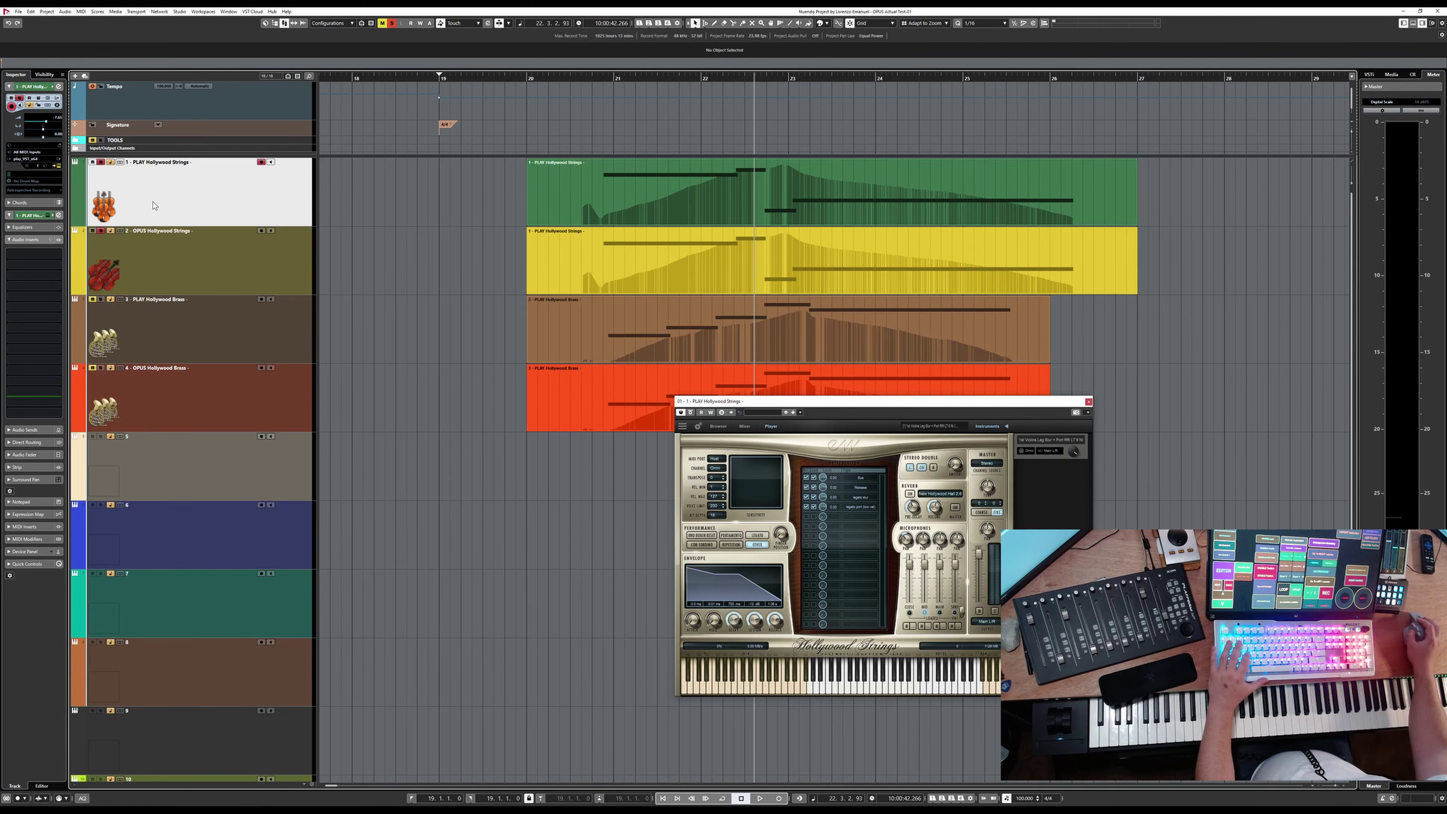
pyautogui.click(170, 259)
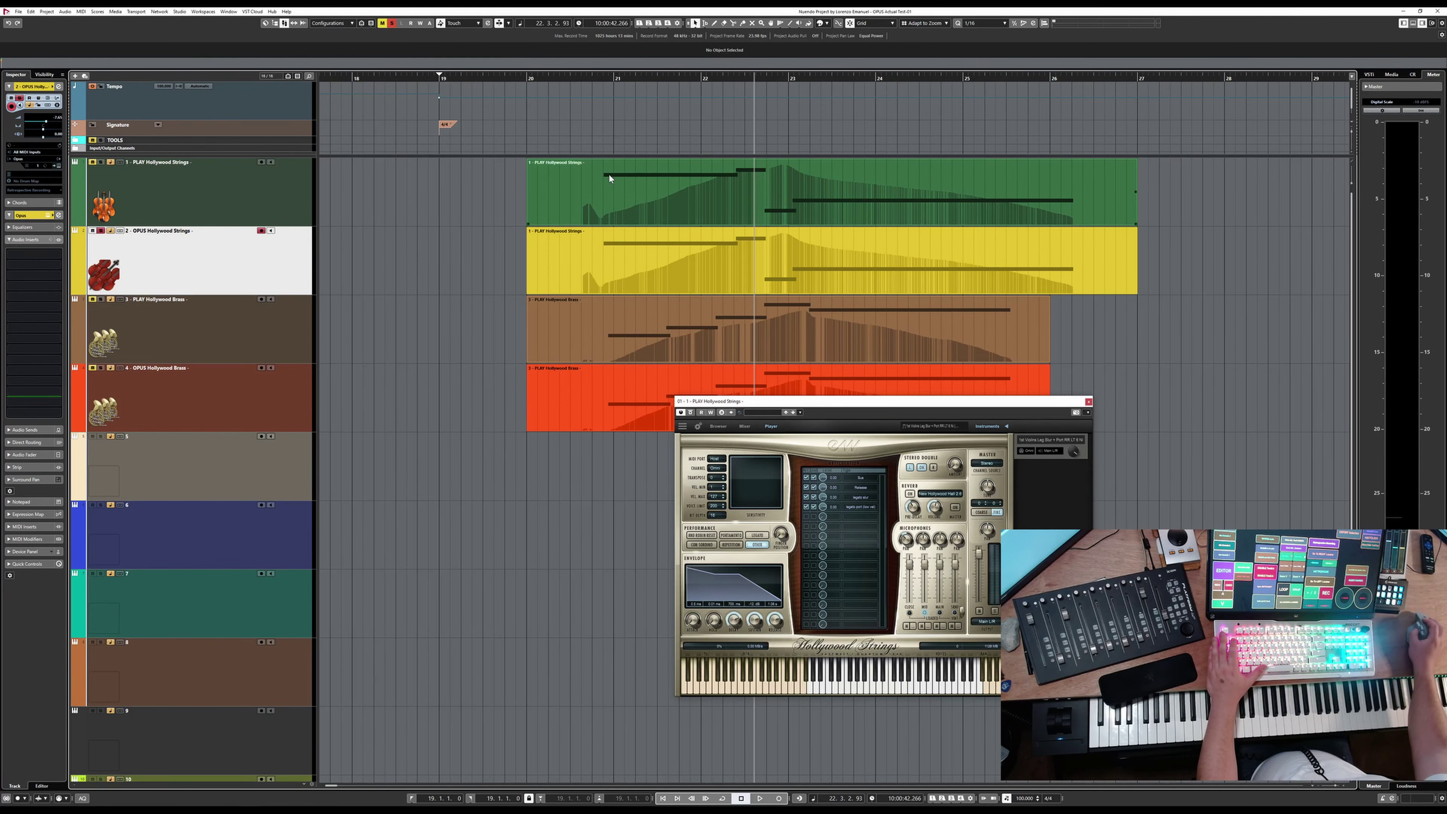
pyautogui.doubleClick(592, 78)
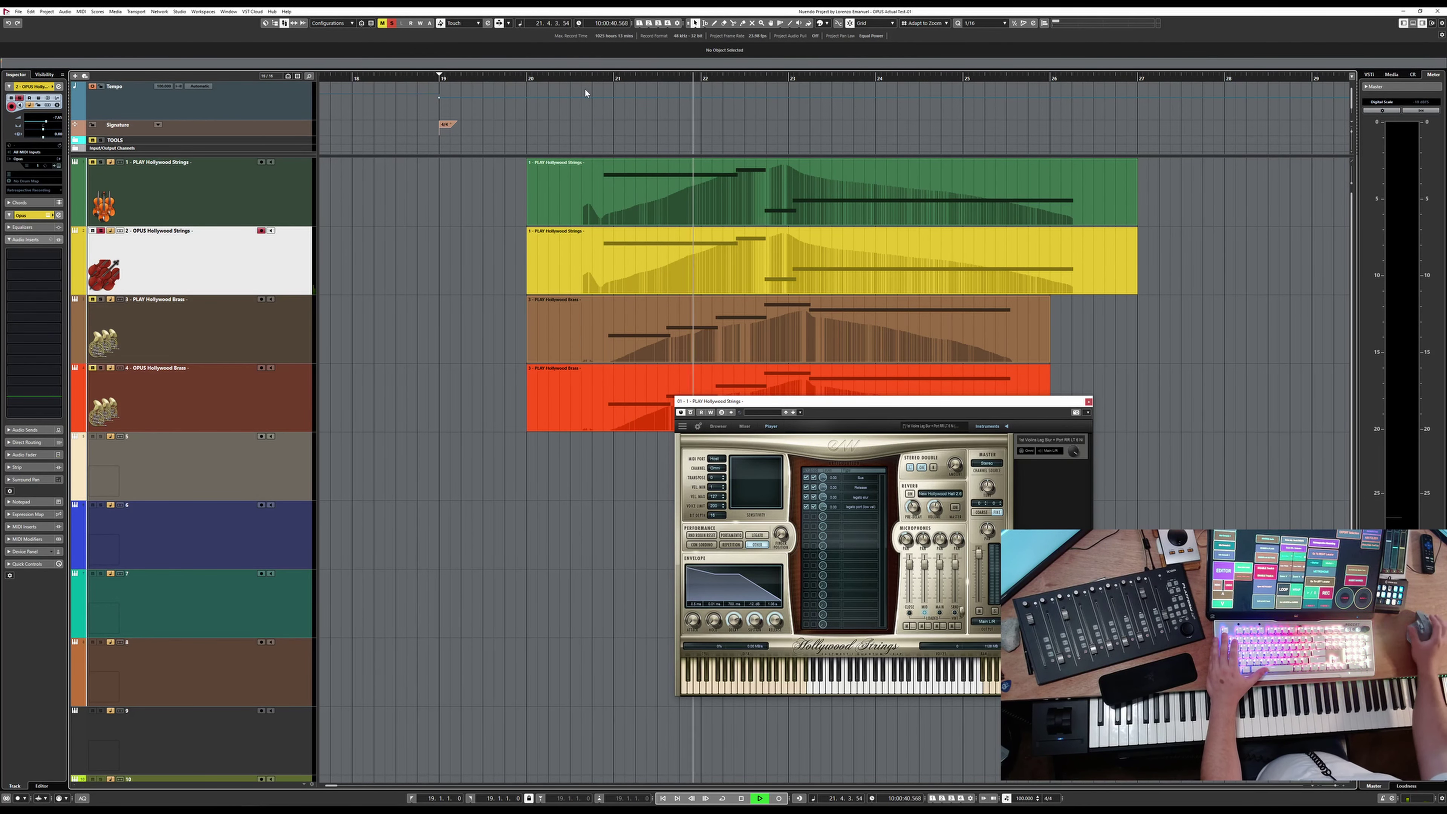
pyautogui.press('space')
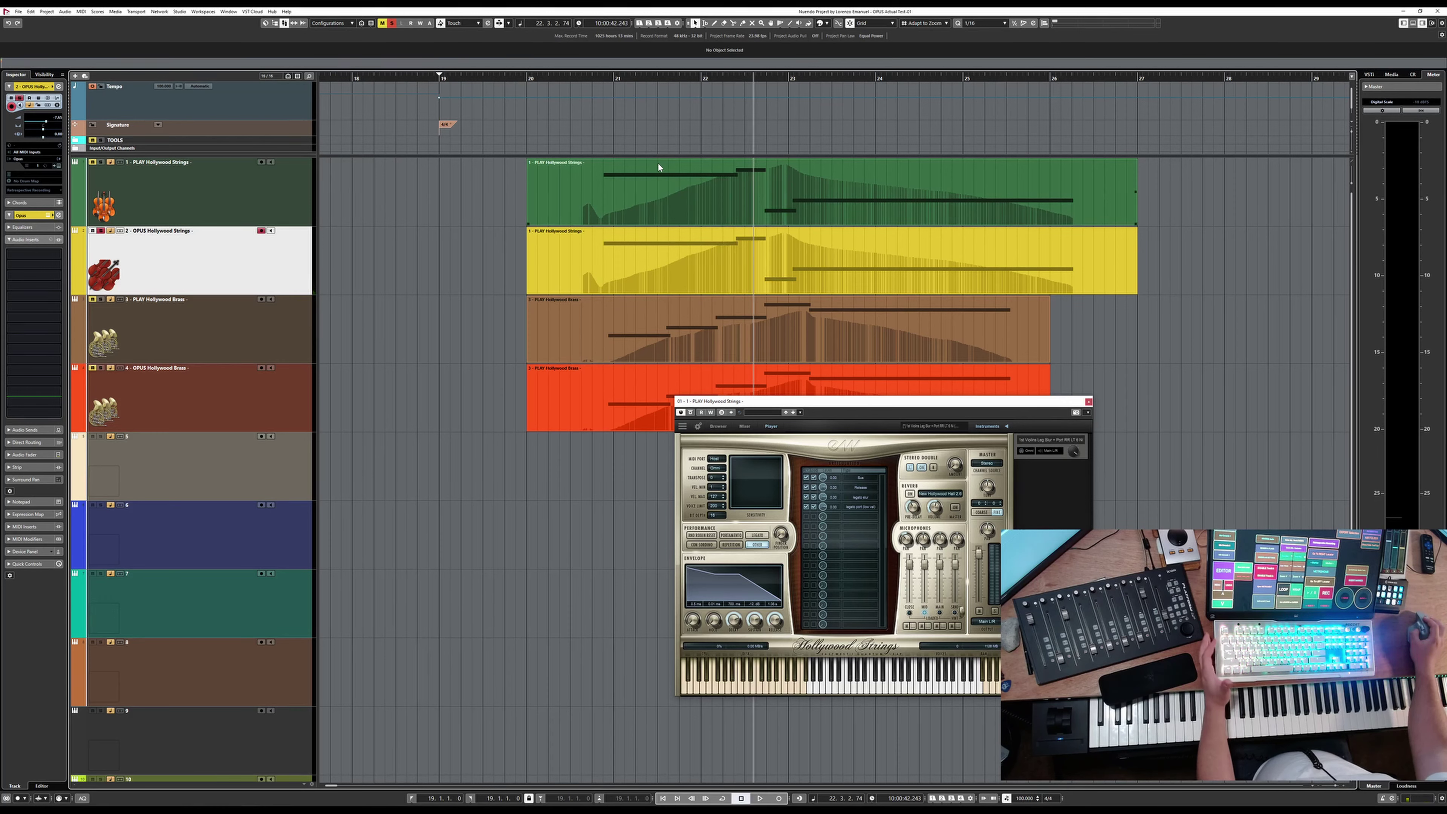
pyautogui.click(667, 260)
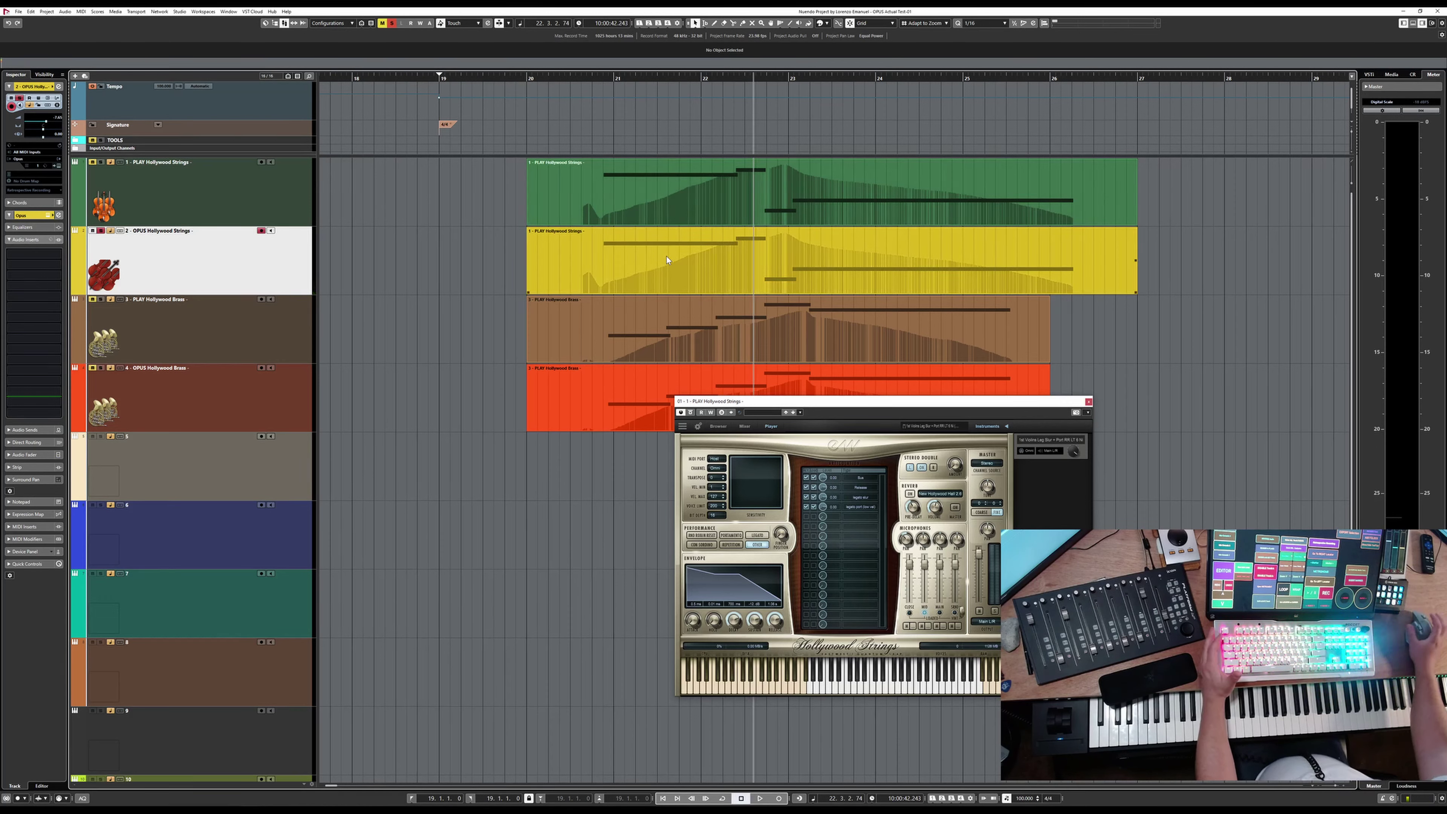
pyautogui.click(1088, 402)
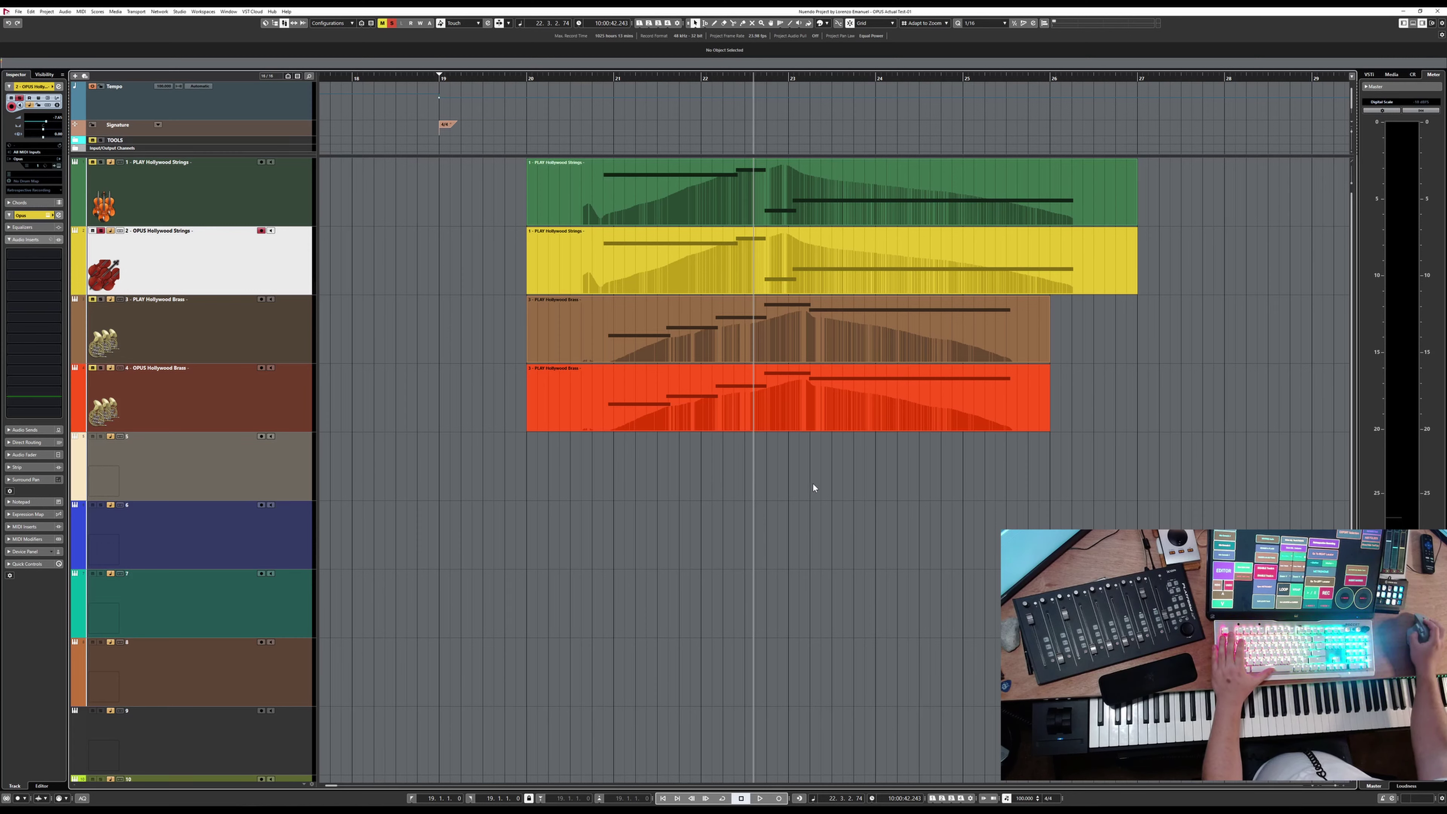
# Play and stop the strings passage, then select the PLAY Hollywood Brass track.
pyautogui.press('space')
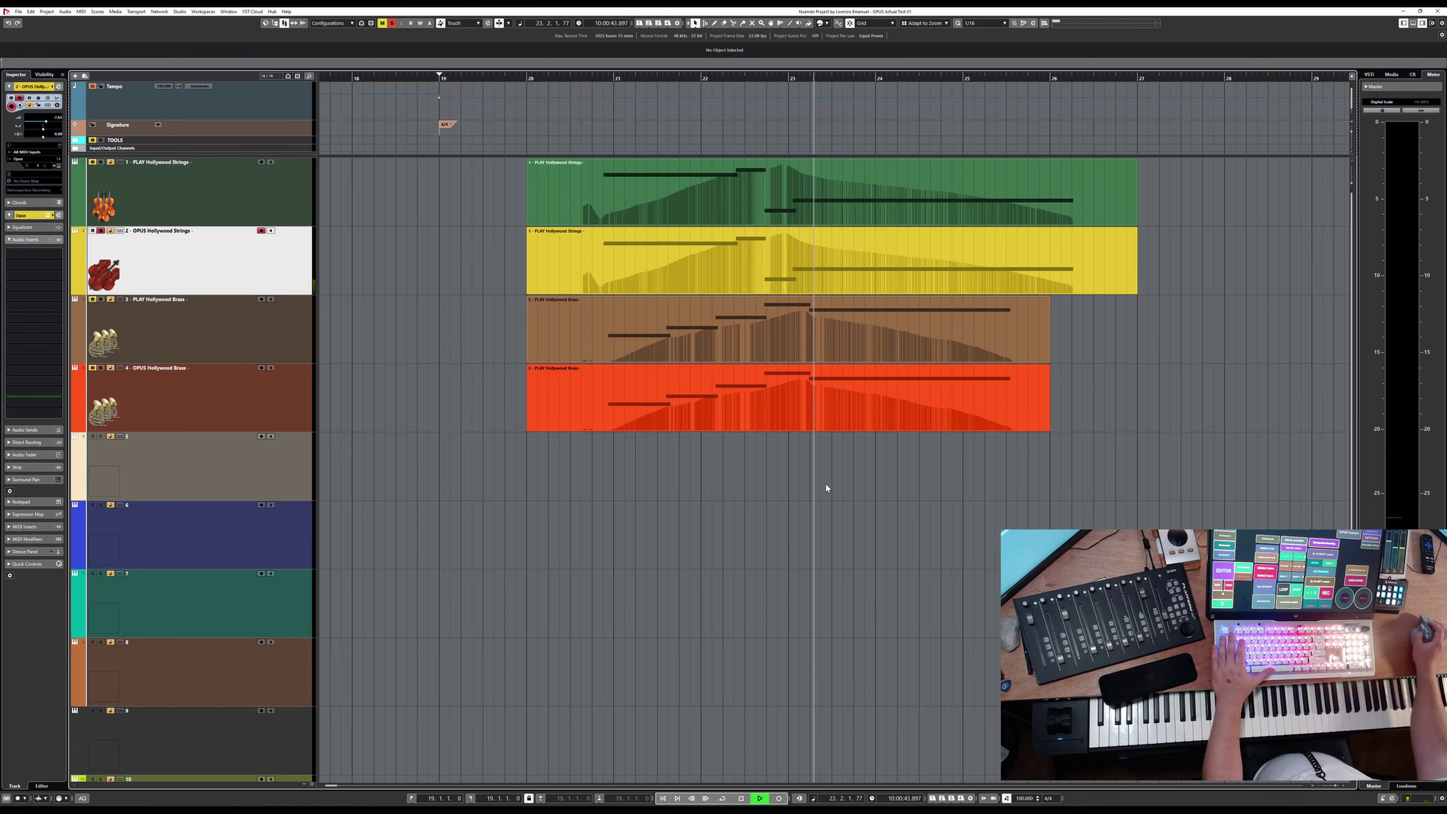
pyautogui.press('space')
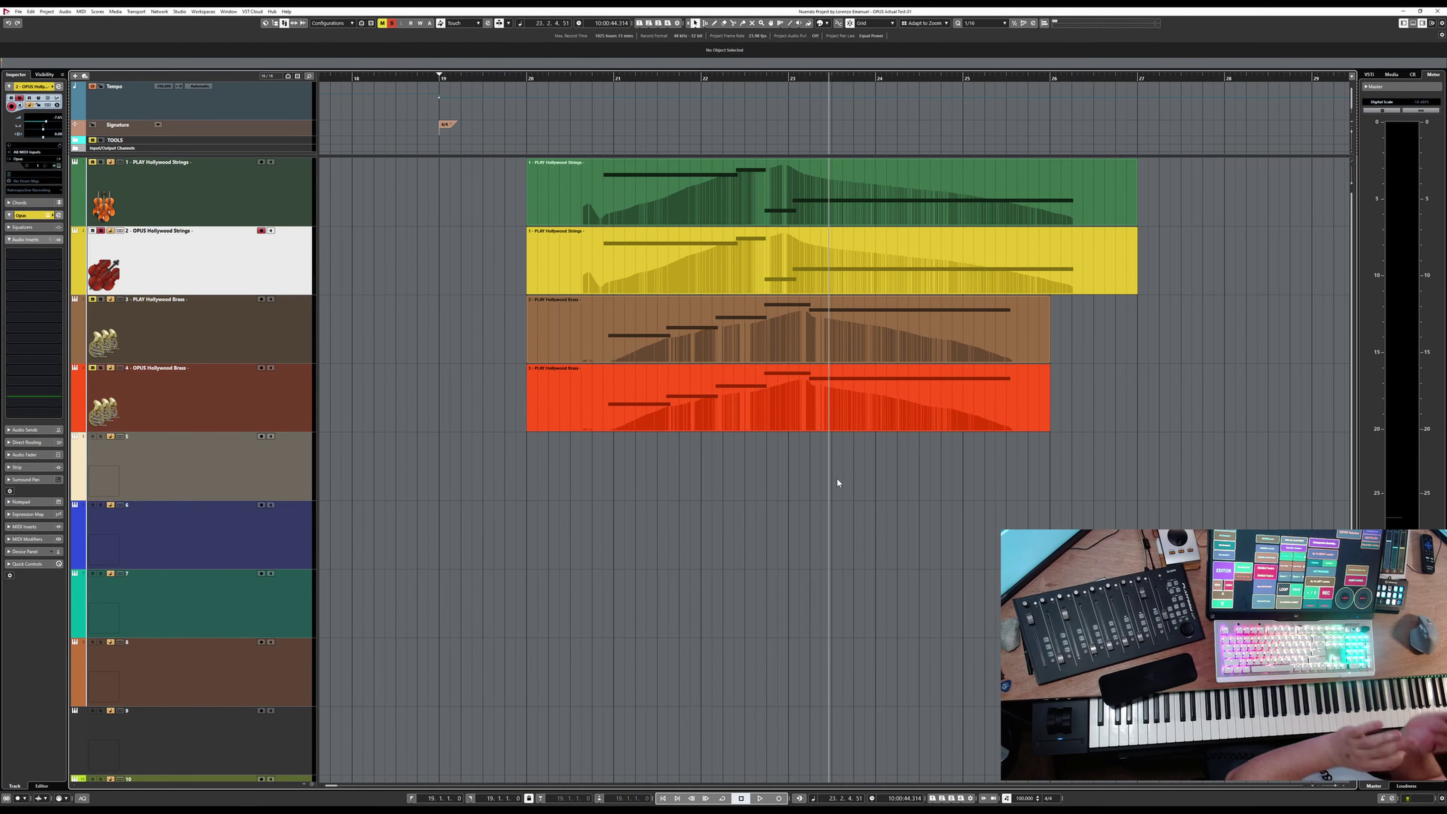
pyautogui.click(199, 330)
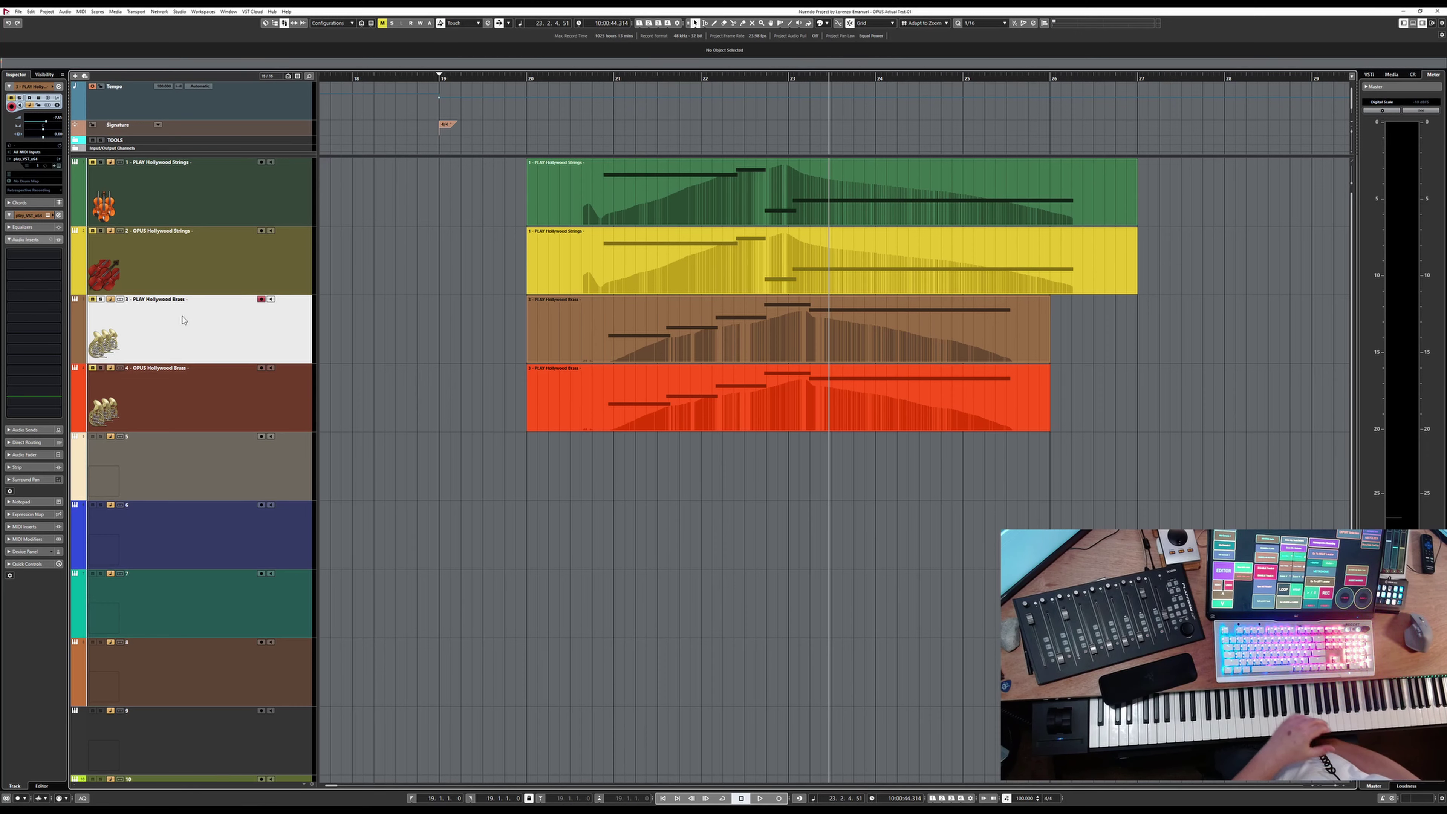
# Solo the PLAY Hollywood Brass track and play its passage from bar 20.
pyautogui.click(586, 389)
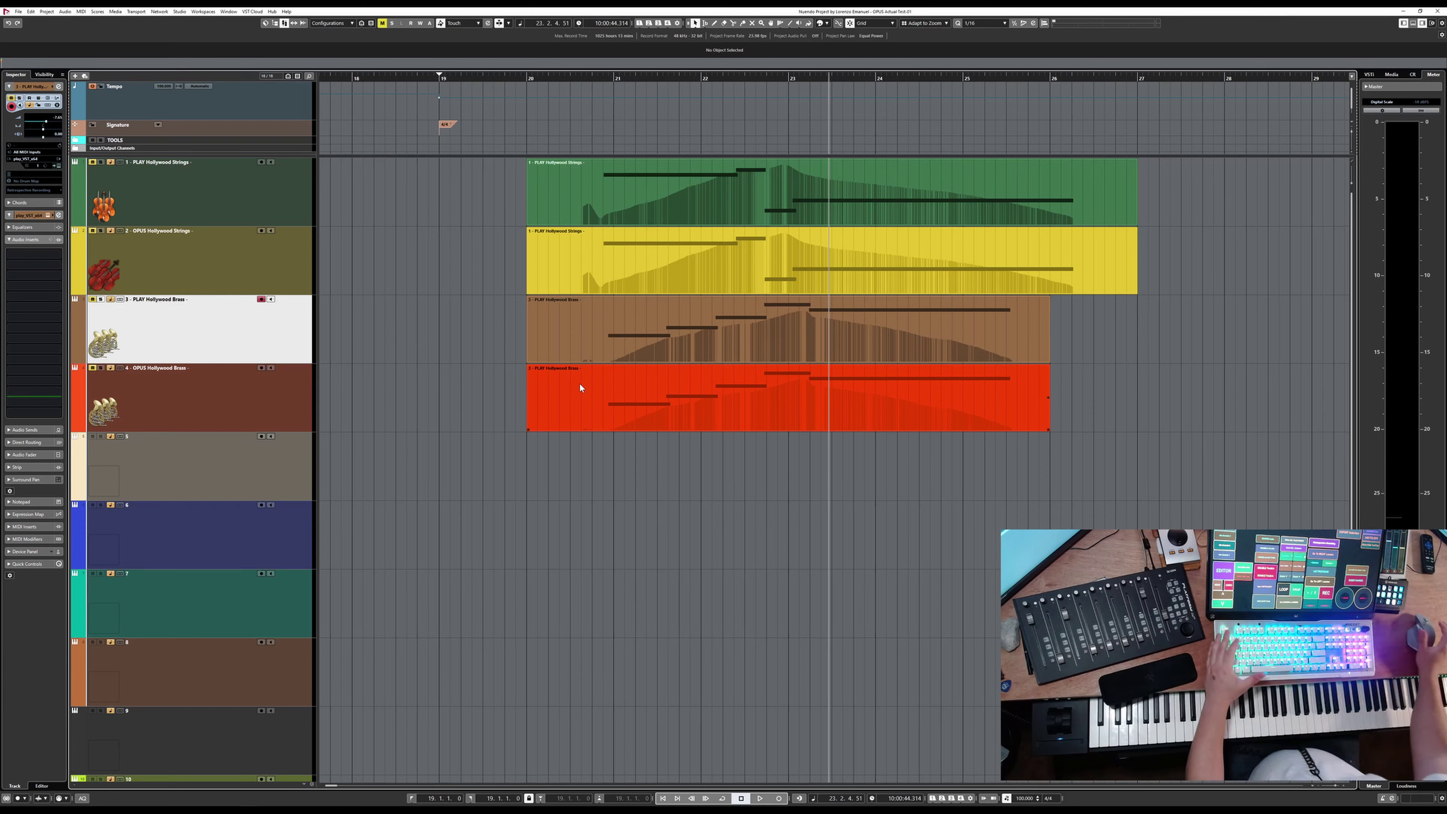
pyautogui.click(591, 75)
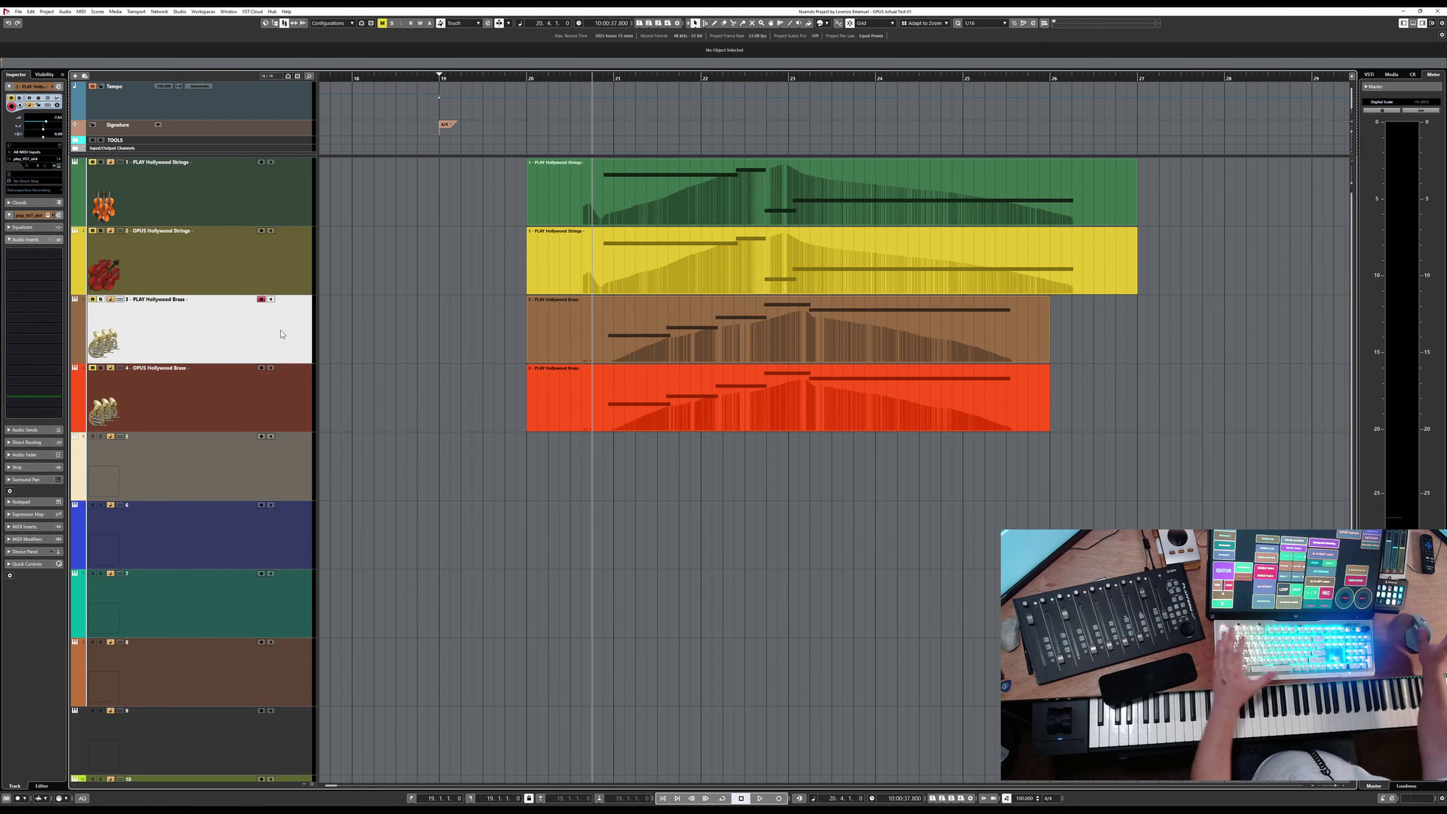
pyautogui.press('s')
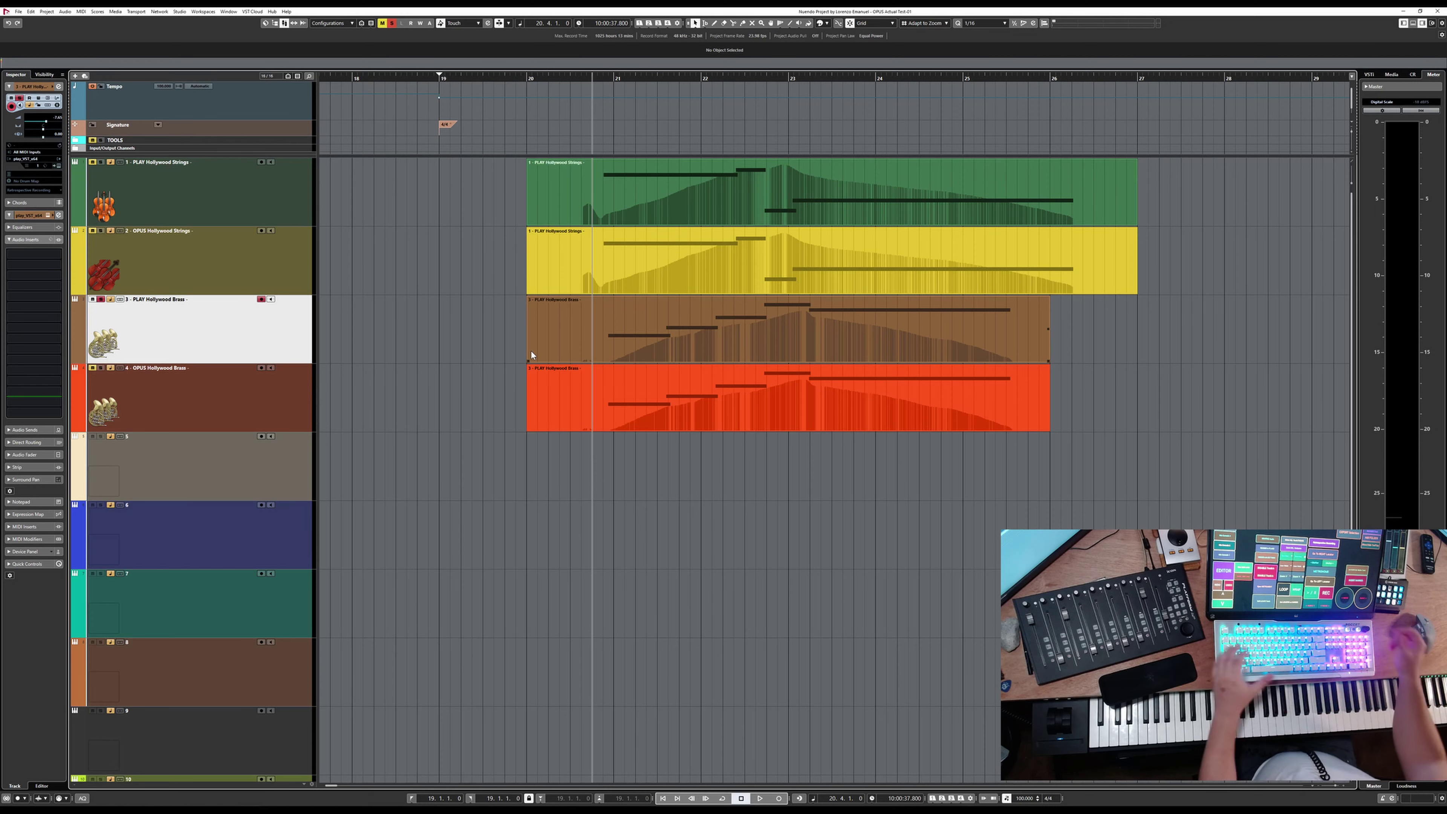
pyautogui.press('b')
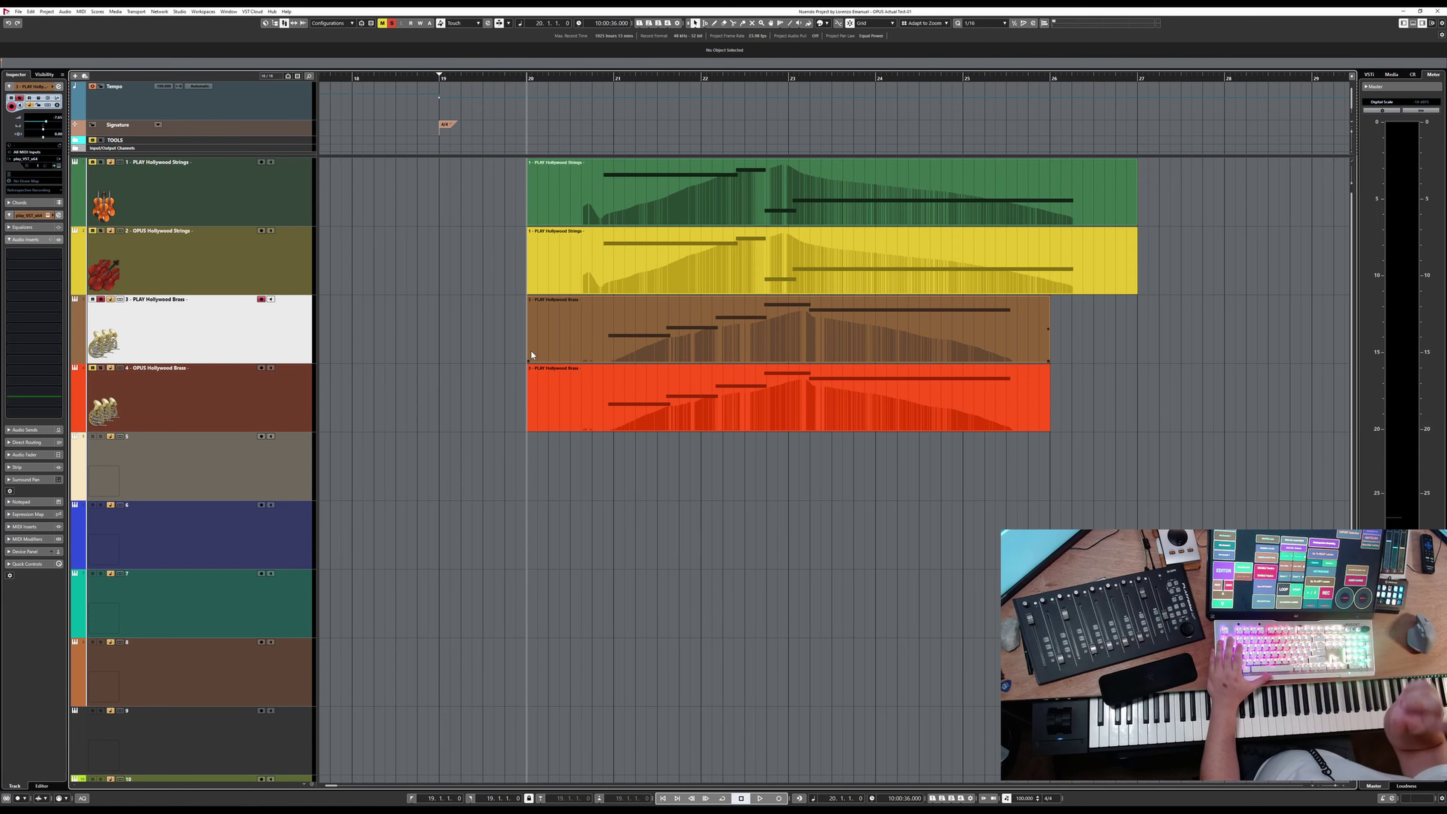
pyautogui.press('space')
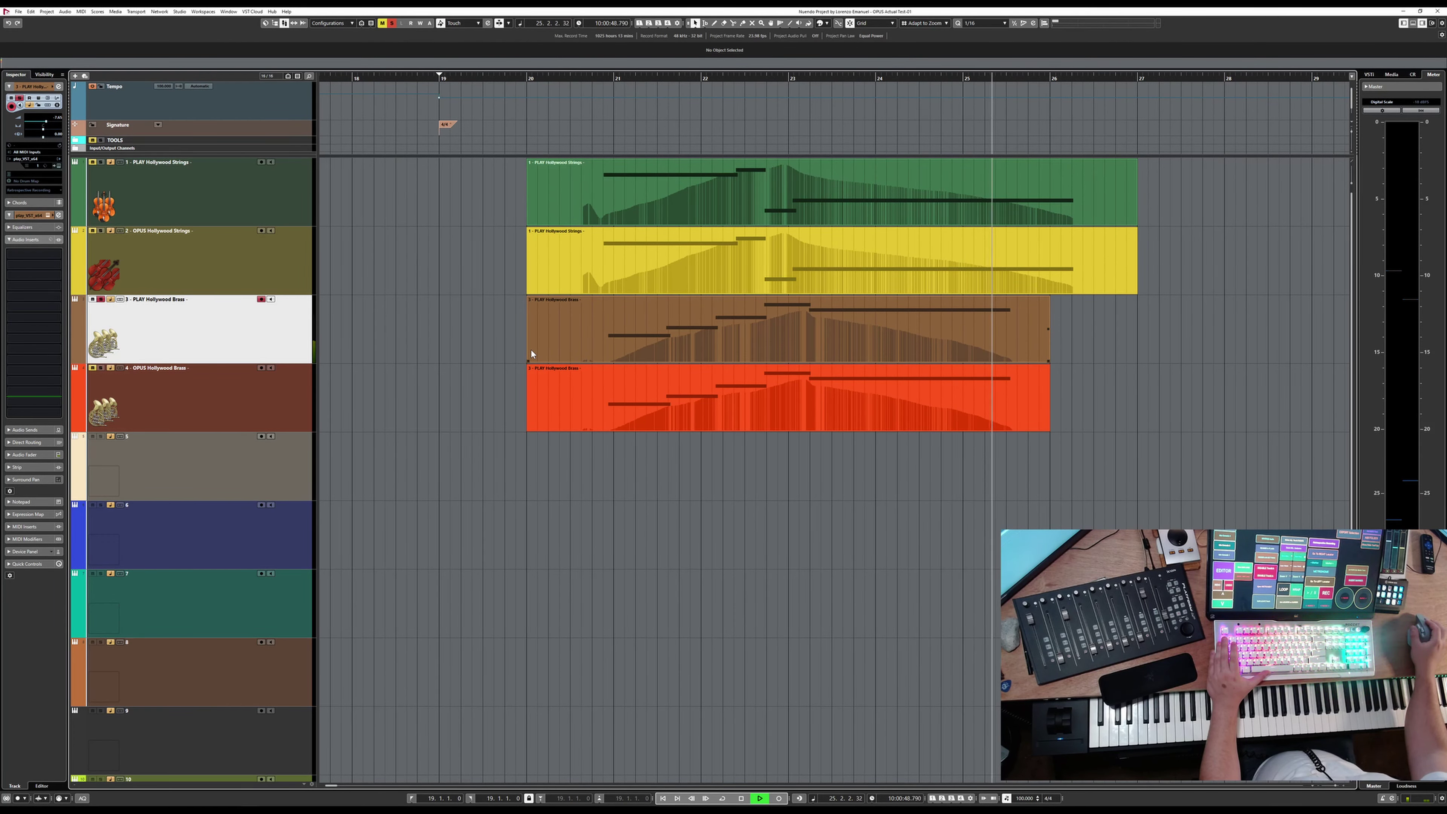
pyautogui.press('space')
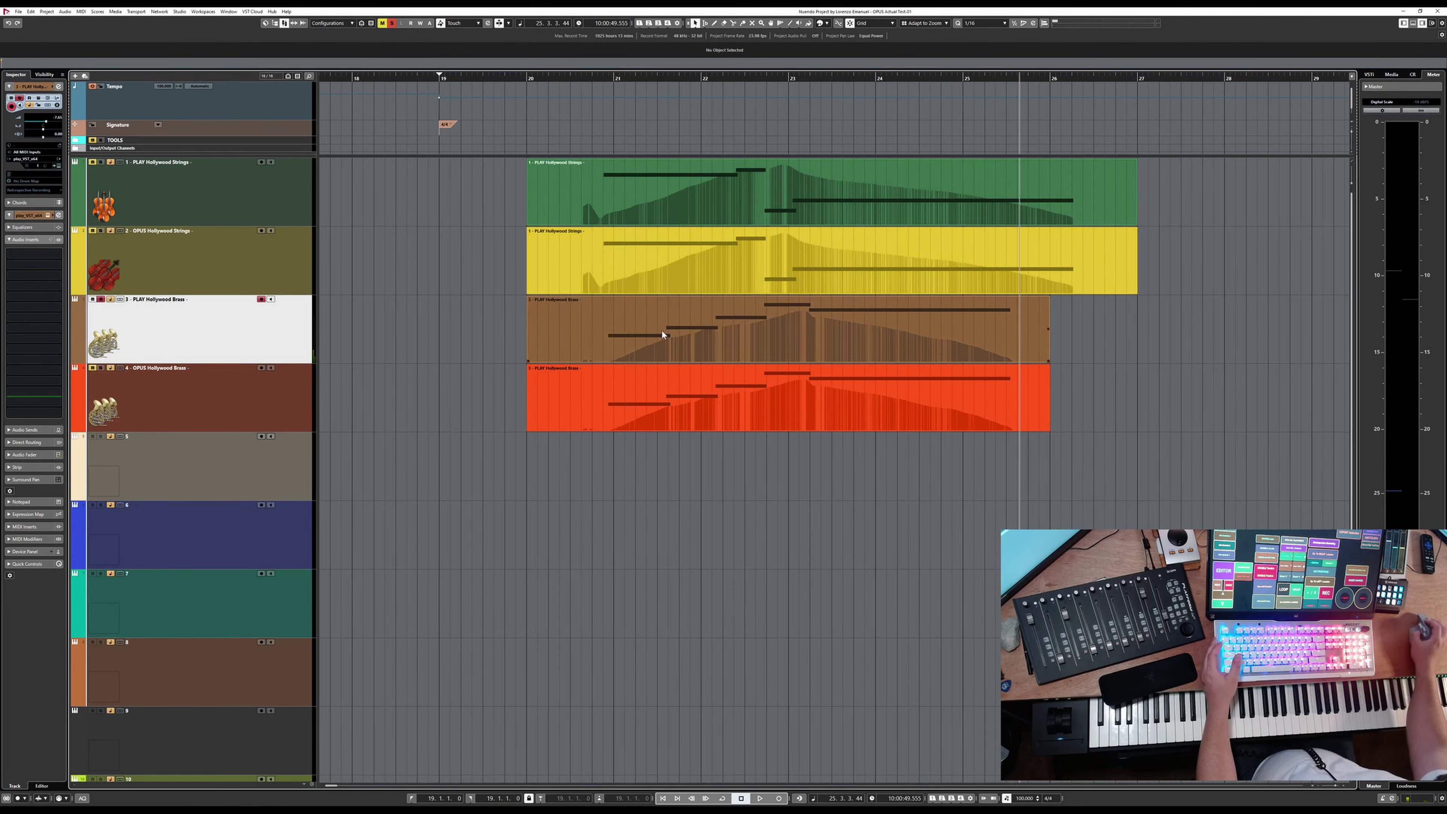
# Replay from bar 20.4 with the yellow strings part selected, then play the OPUS brass part from bar 21.2.
pyautogui.click(595, 78)
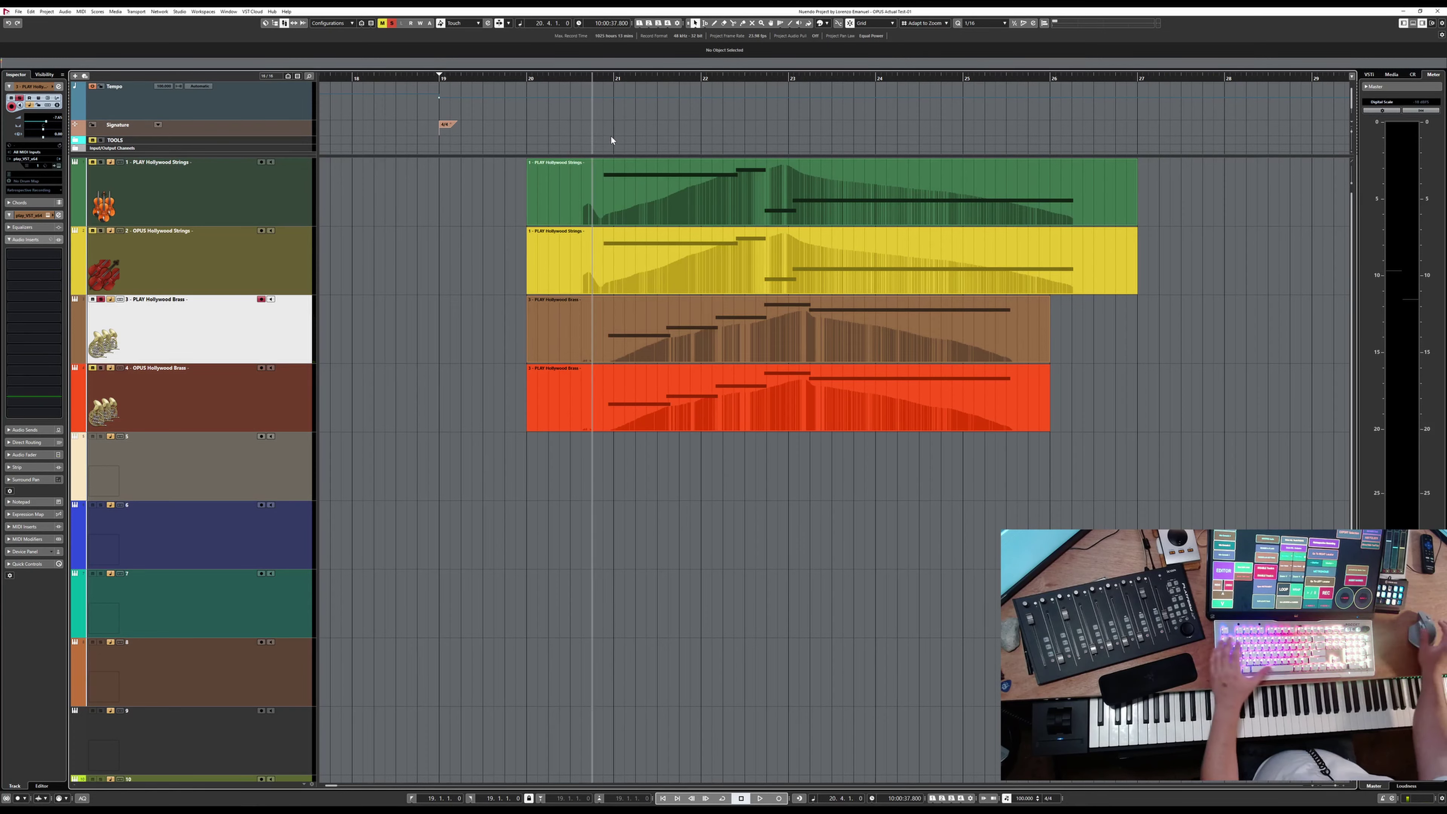
pyautogui.click(715, 248)
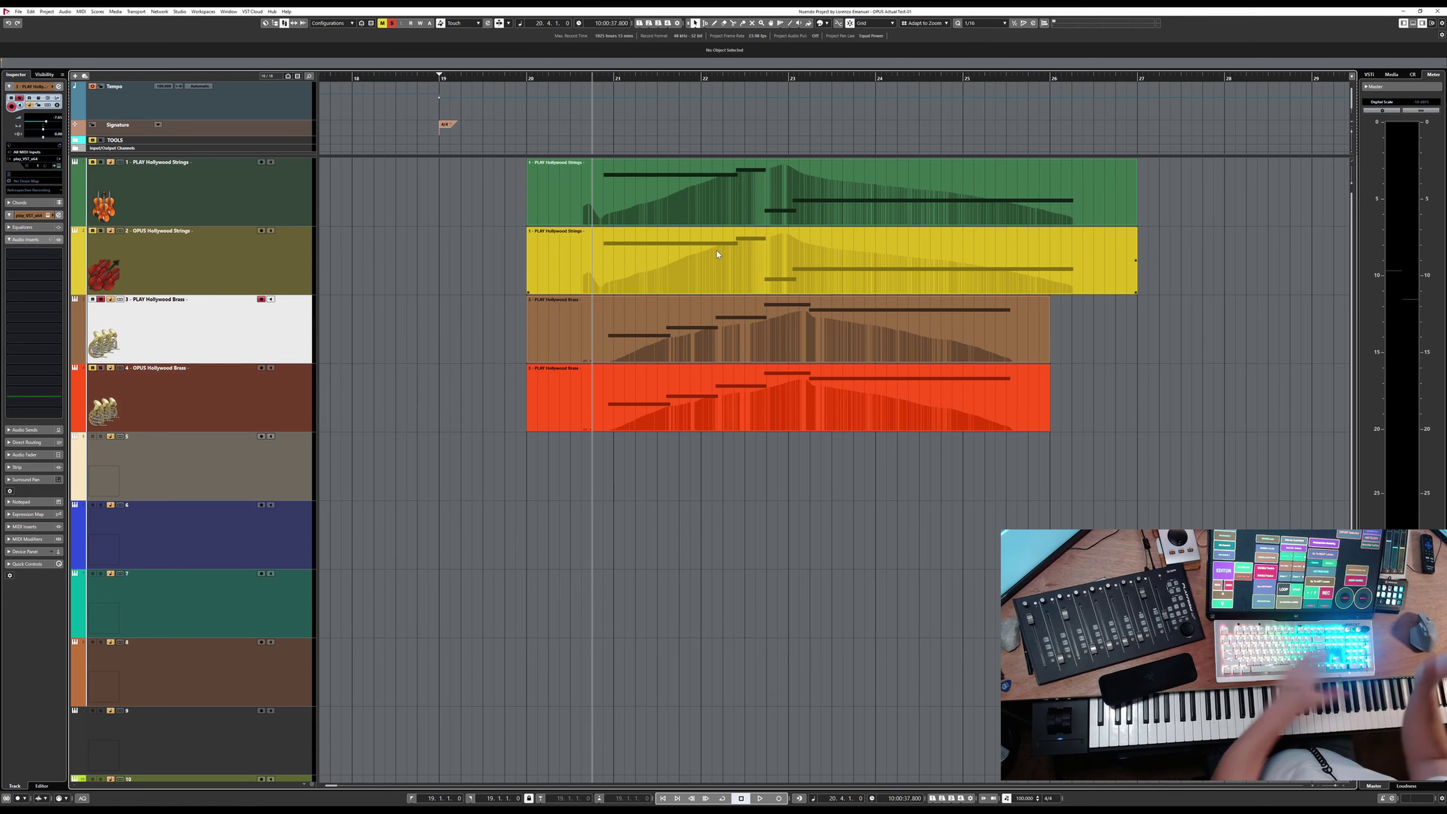
pyautogui.press('space')
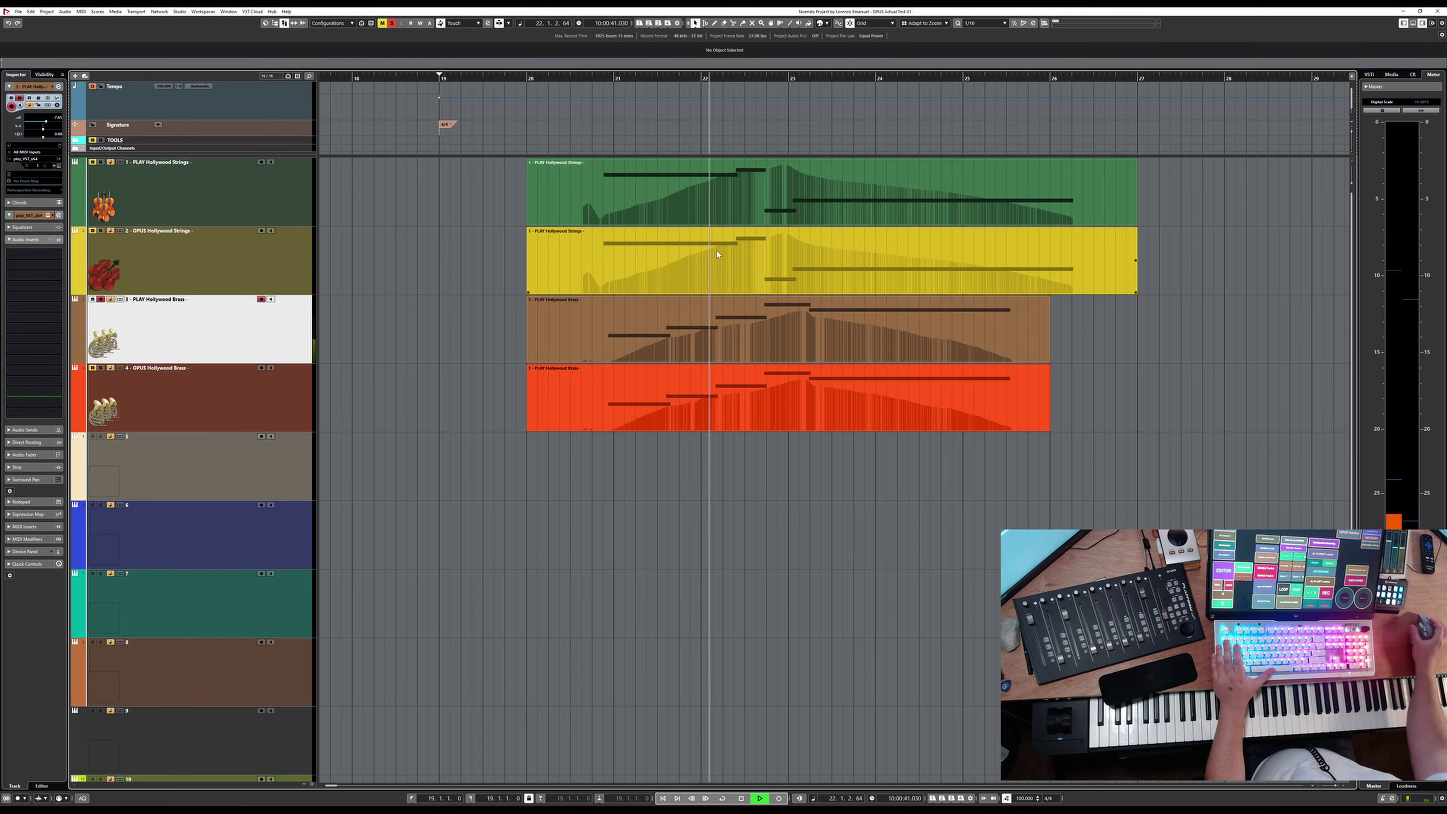
pyautogui.press('space')
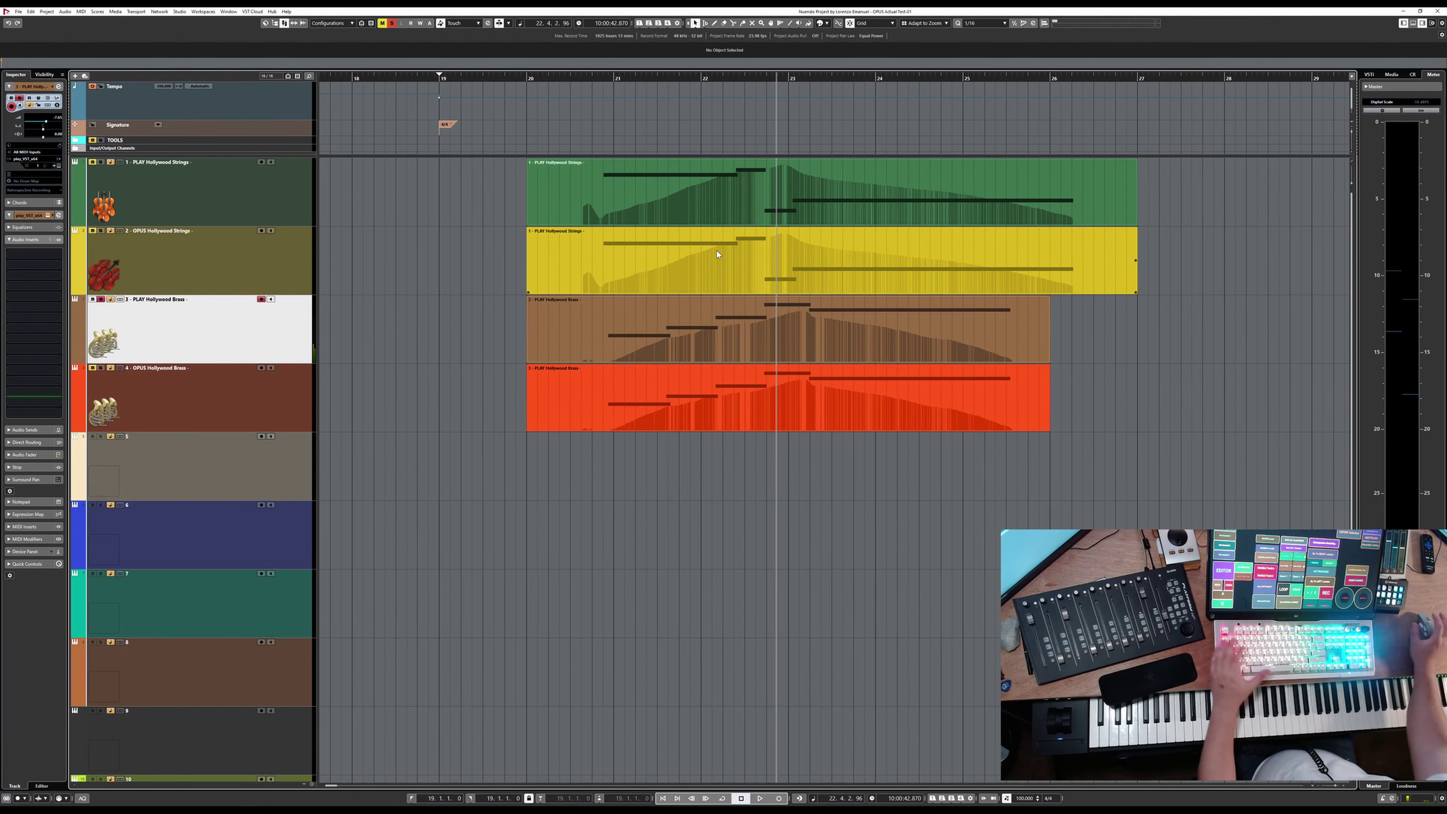
pyautogui.click(647, 328)
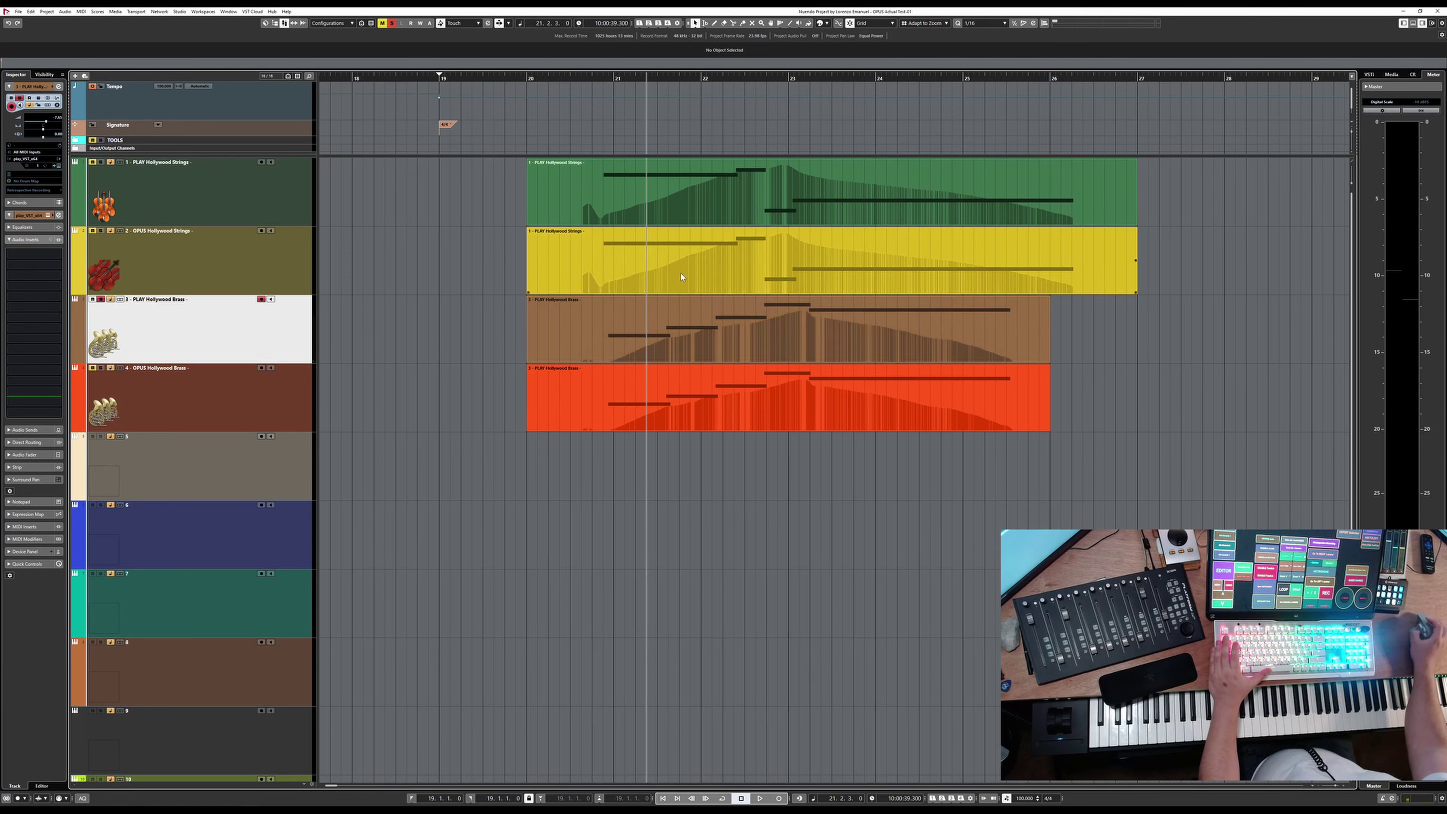
pyautogui.click(709, 396)
pyautogui.press('space')
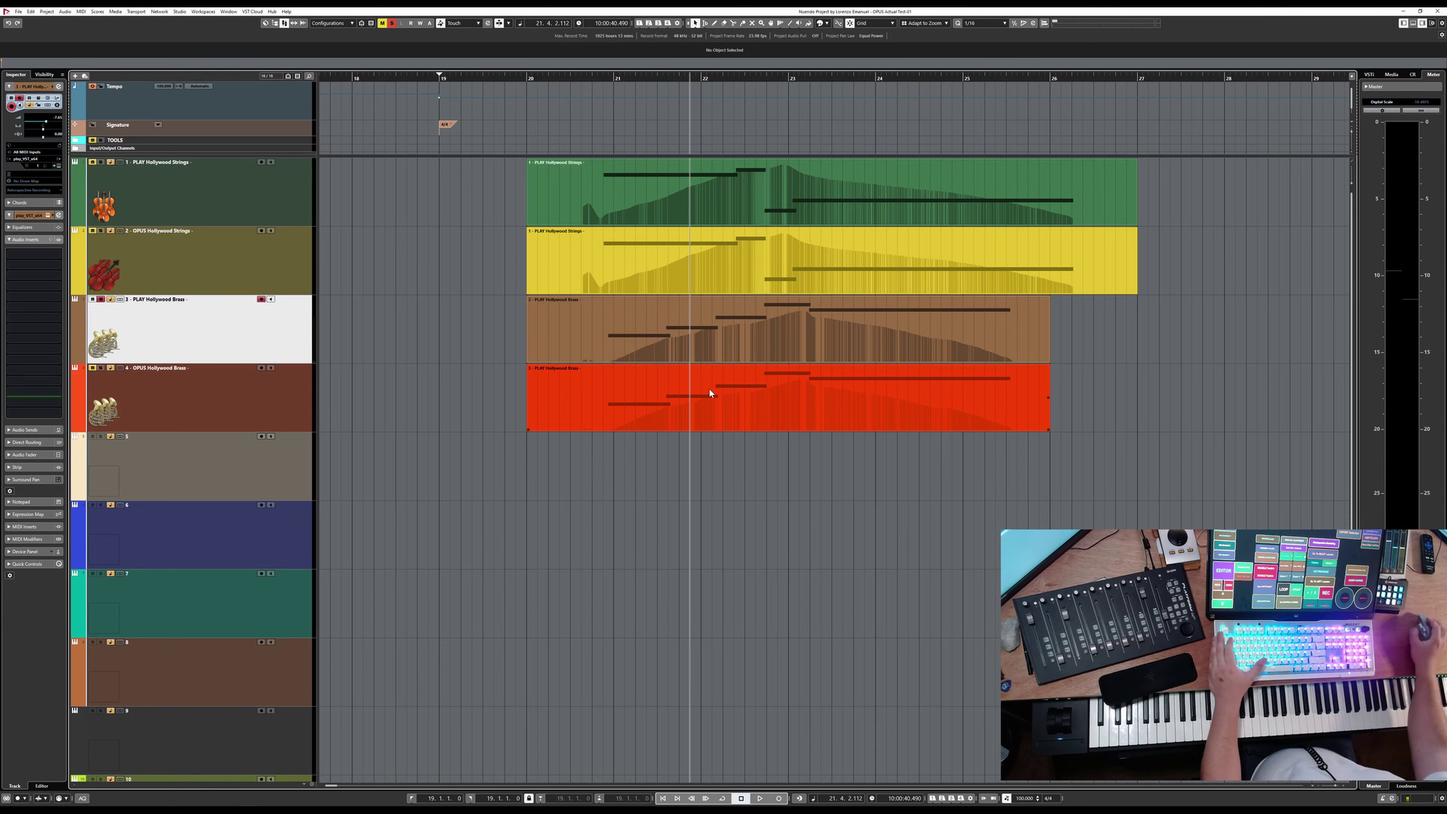
# Start playback on the OPUS Hollywood Brass track, opening and then closing its instrument window.
pyautogui.click(199, 402)
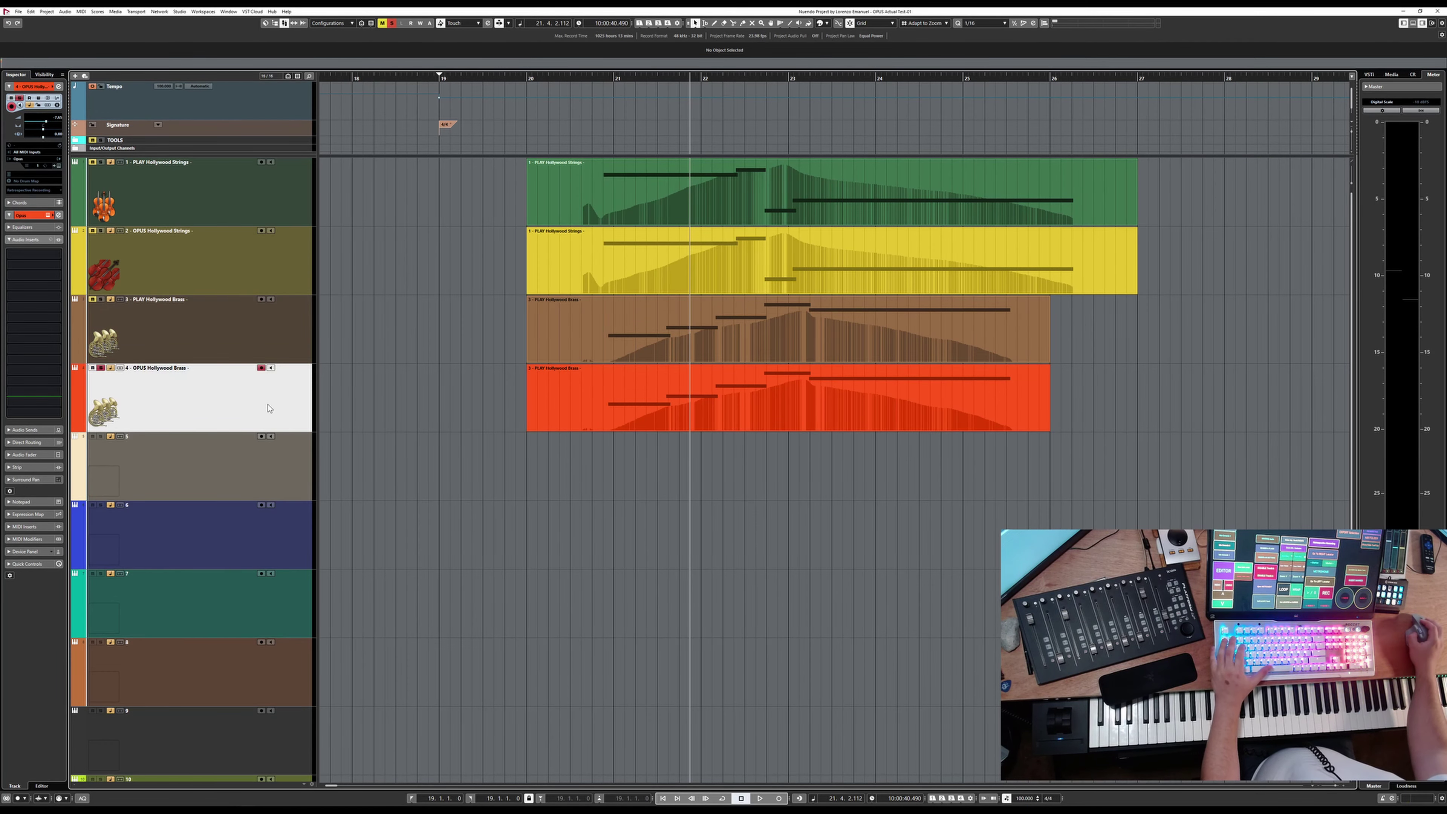
pyautogui.hotkey('ctrl', 'e')
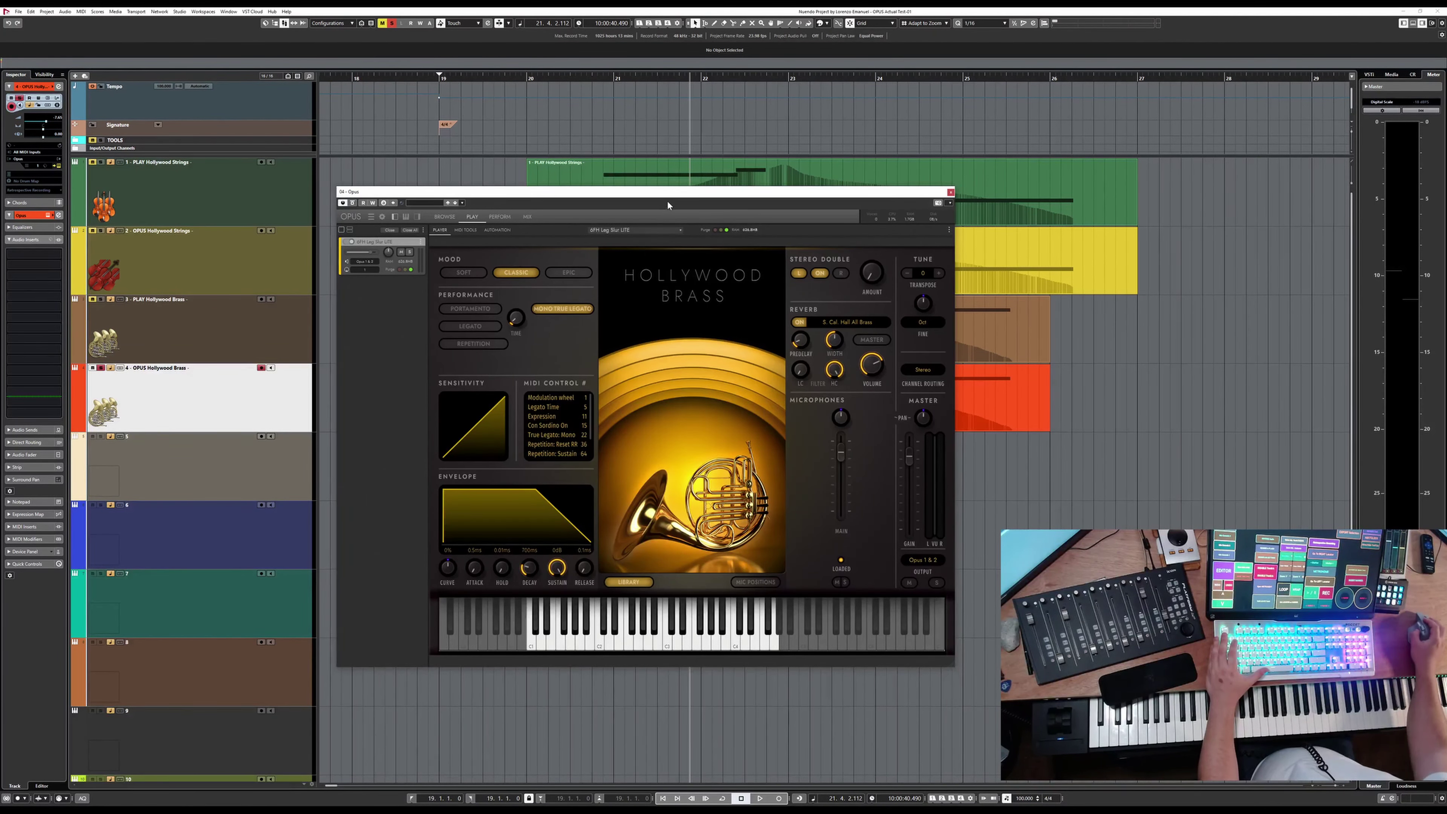
pyautogui.press('space')
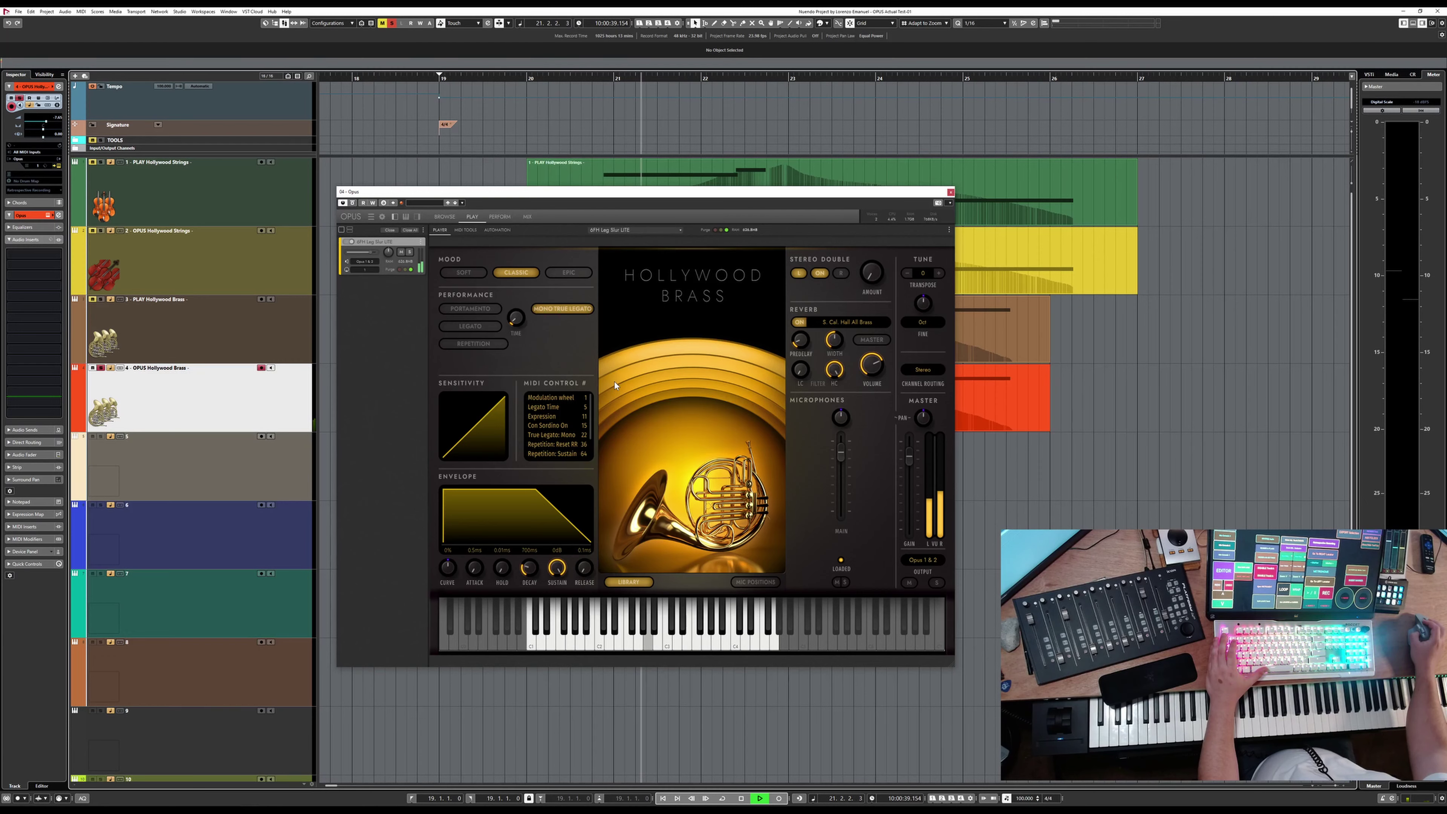
pyautogui.hotkey('ctrl', 'e')
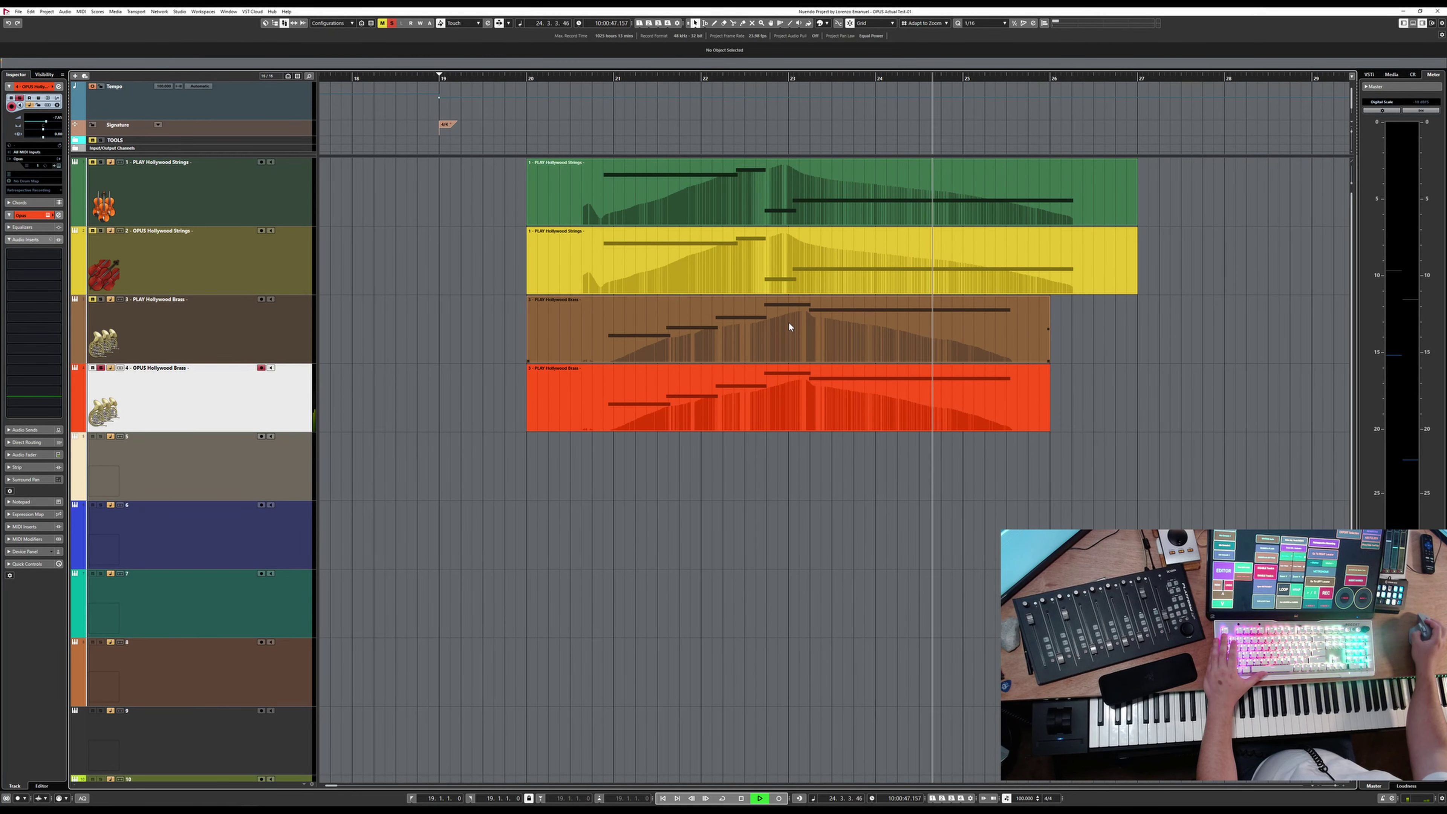
pyautogui.press('space')
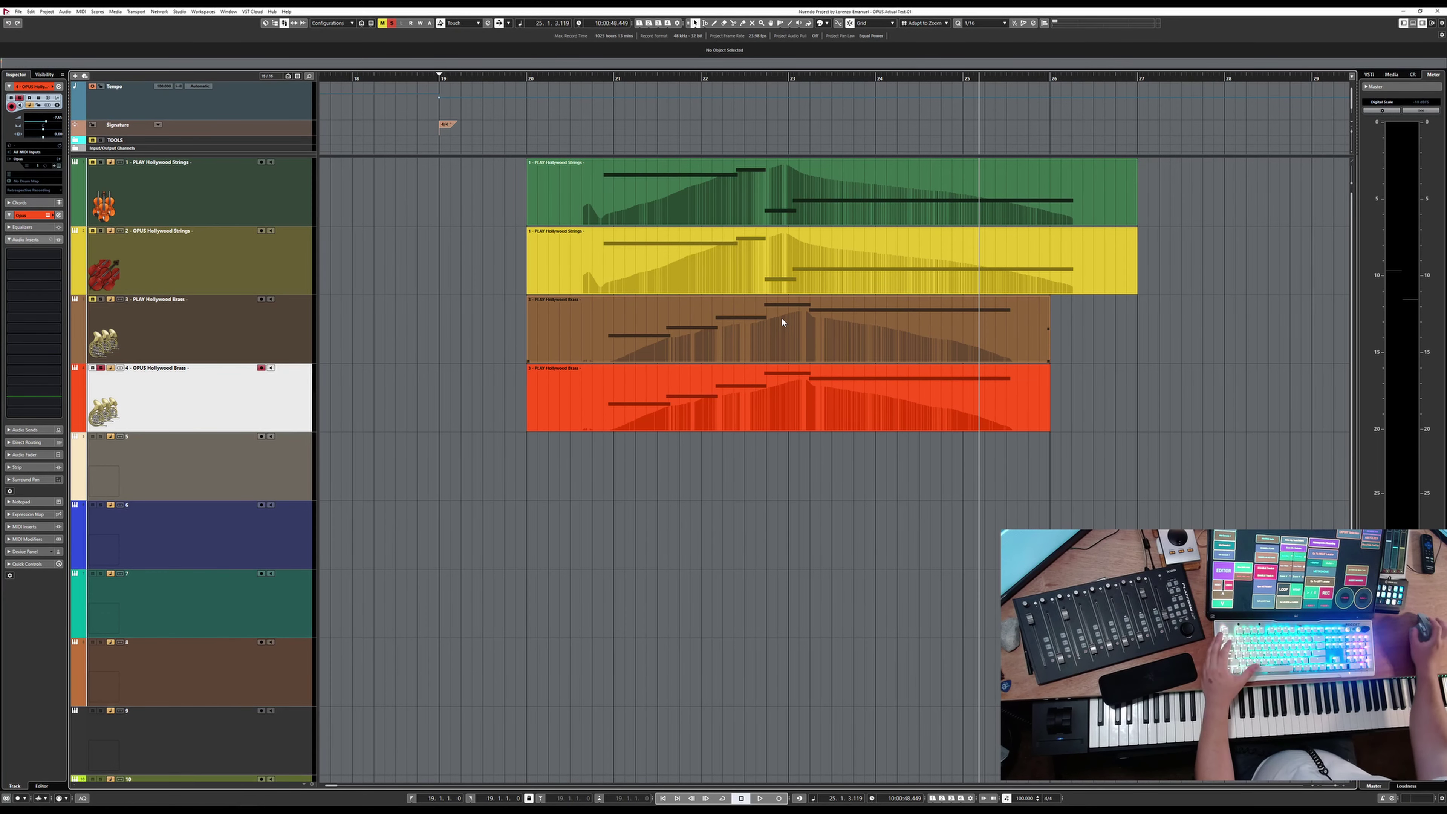
pyautogui.click(571, 78)
pyautogui.click(636, 389)
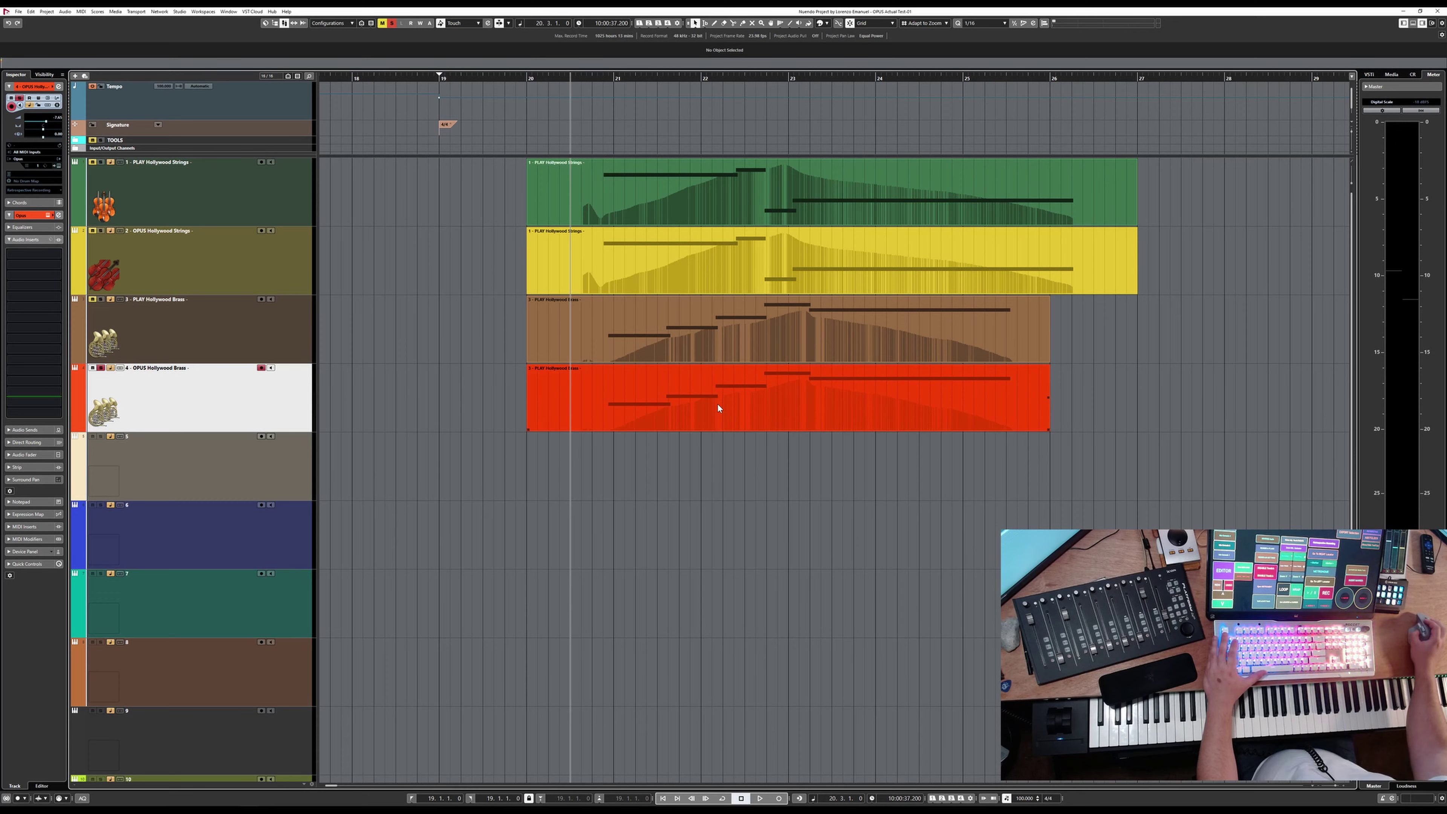
pyautogui.press('space')
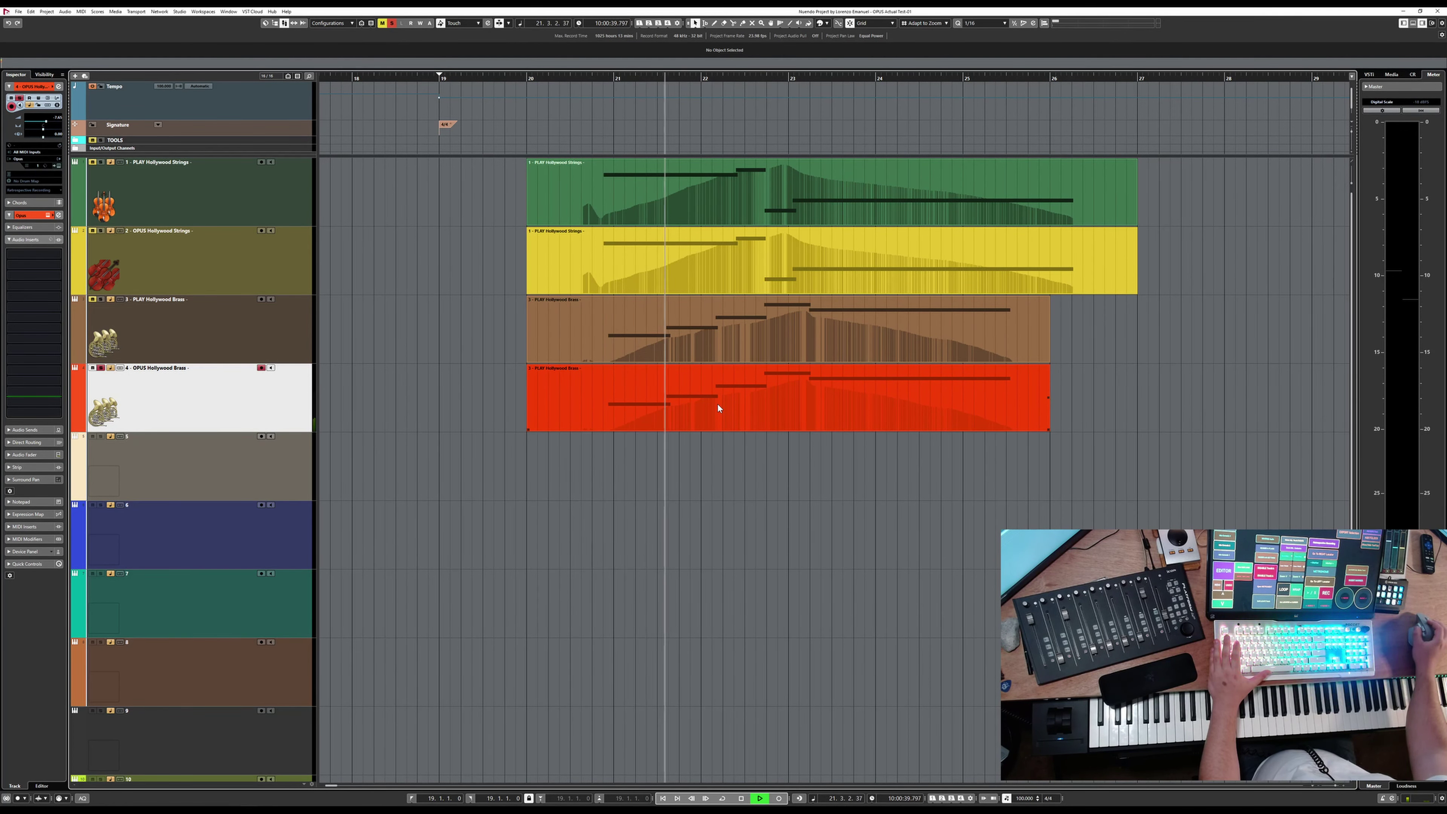
pyautogui.press('space')
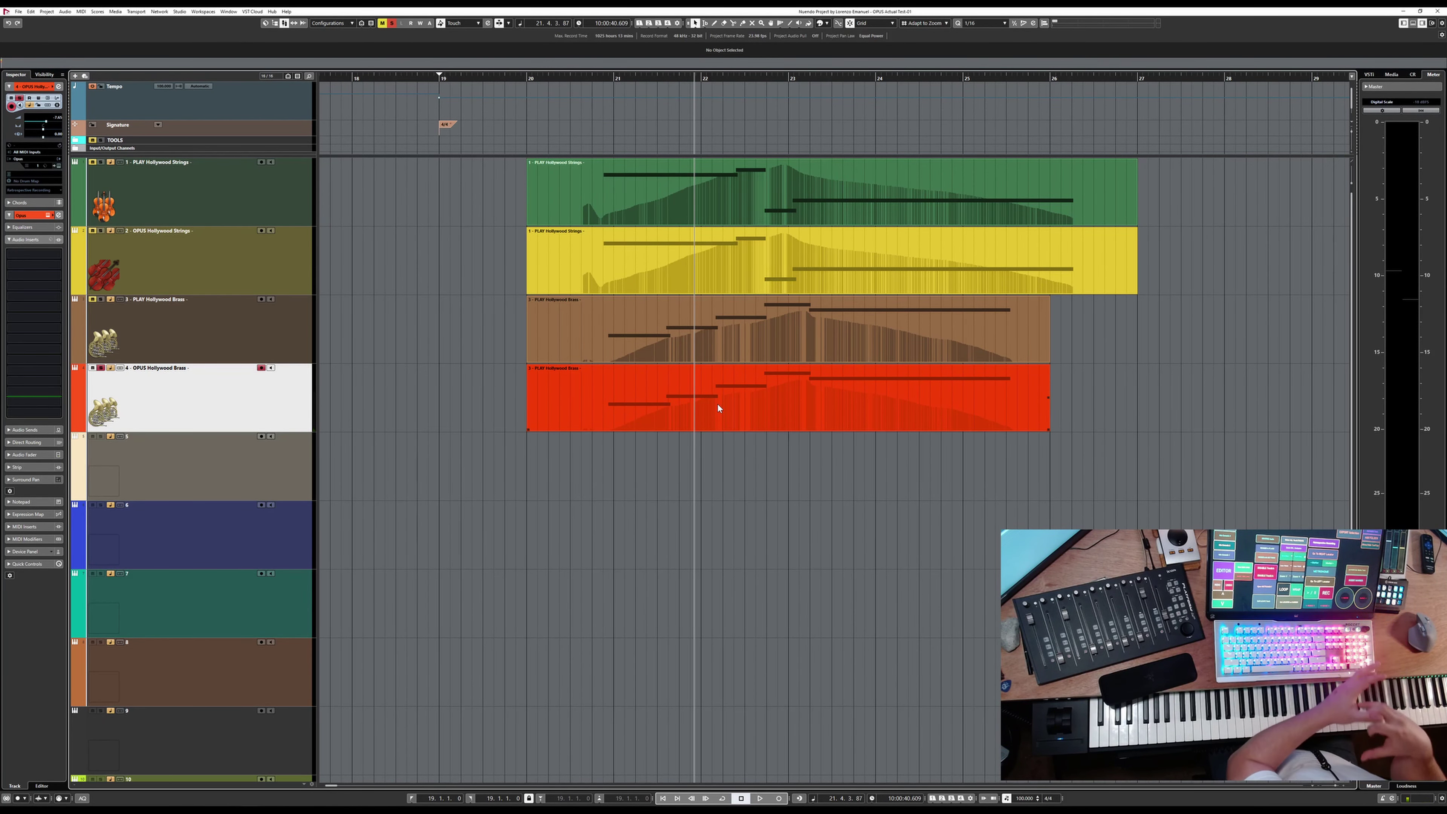
# Select the OPUS Hollywood Brass track and audition its phrase repeatedly from just before bar 21.
pyautogui.click(117, 319)
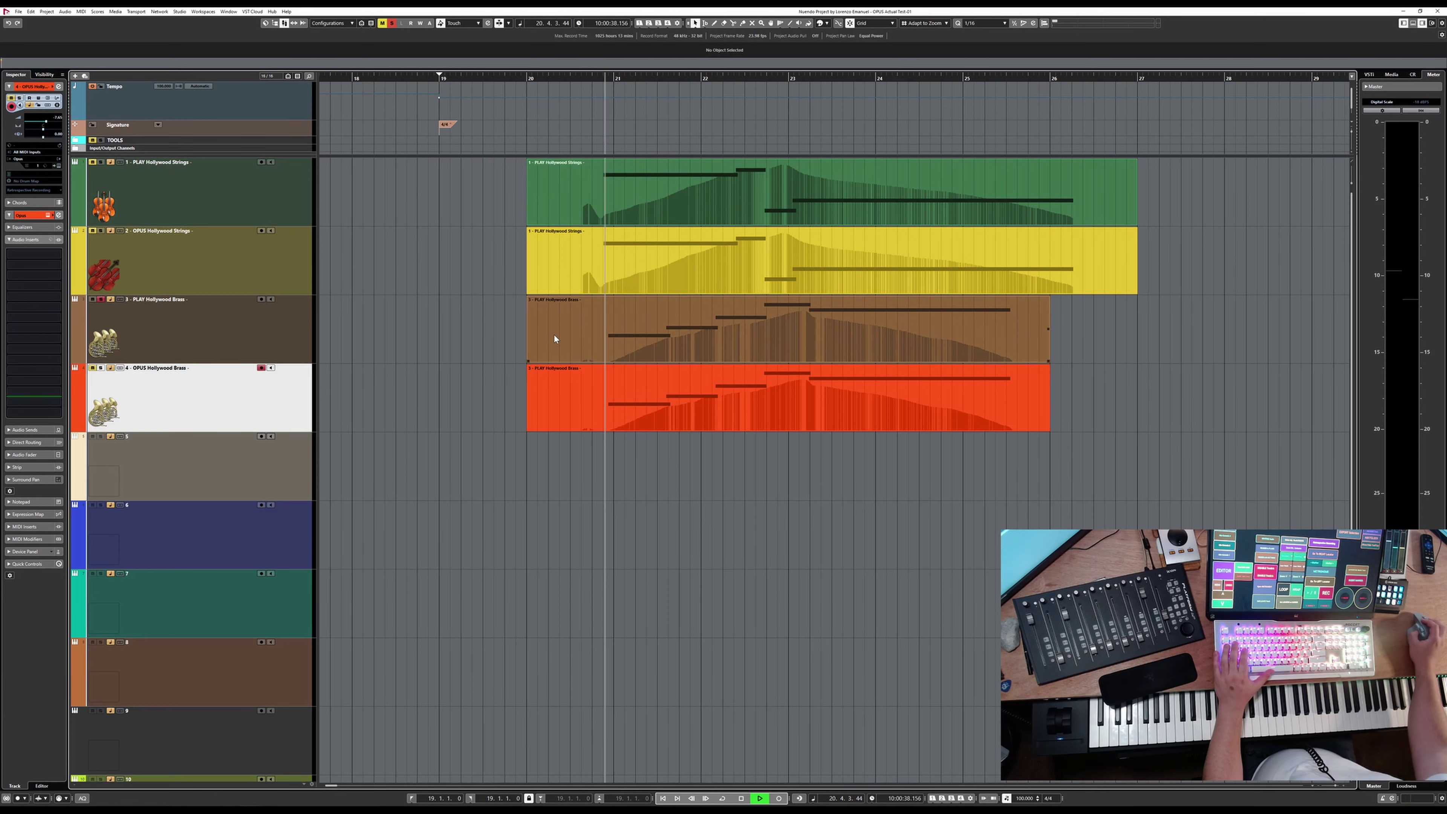
pyautogui.press('Down')
pyautogui.press('space')
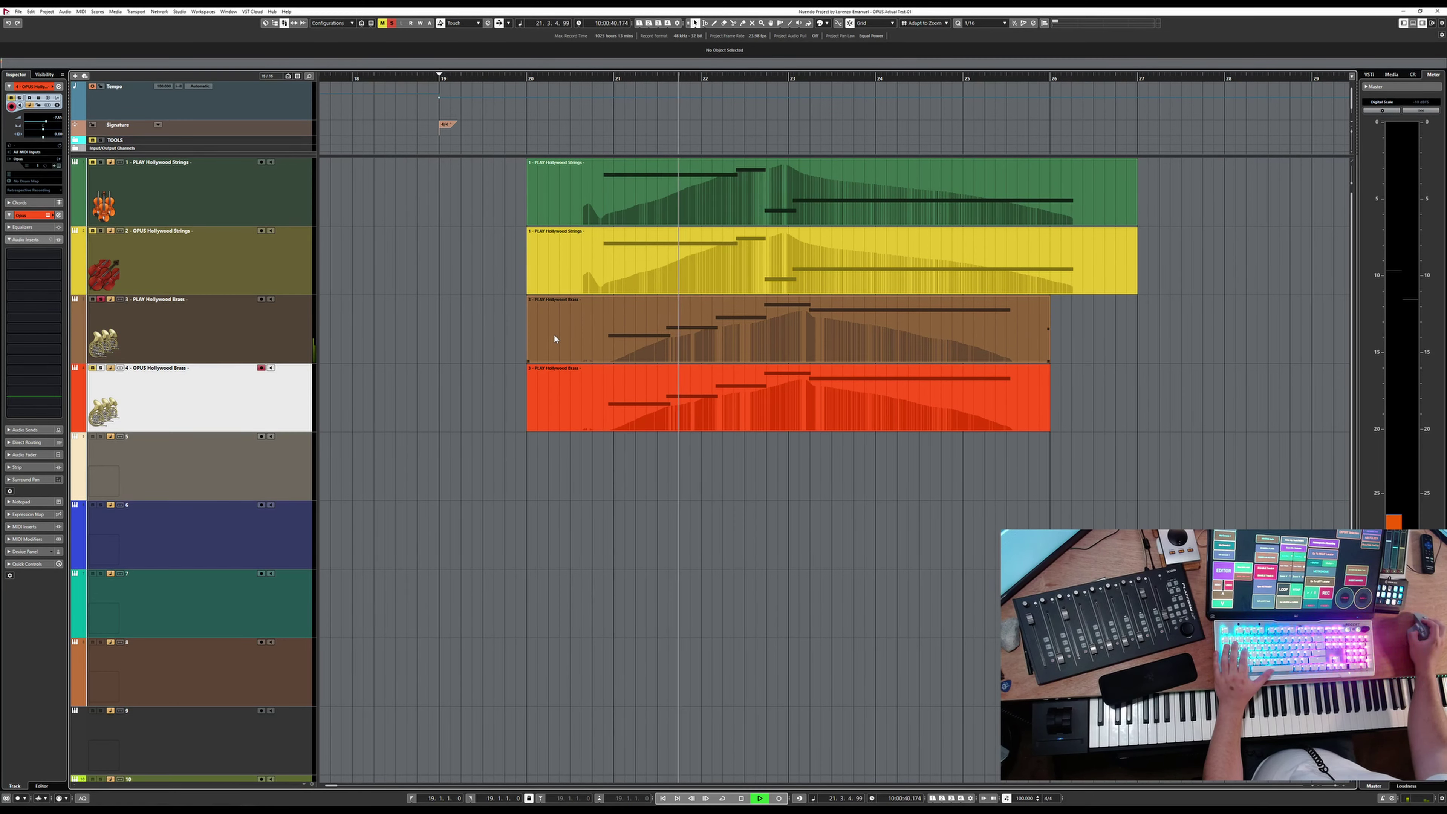
pyautogui.press('space')
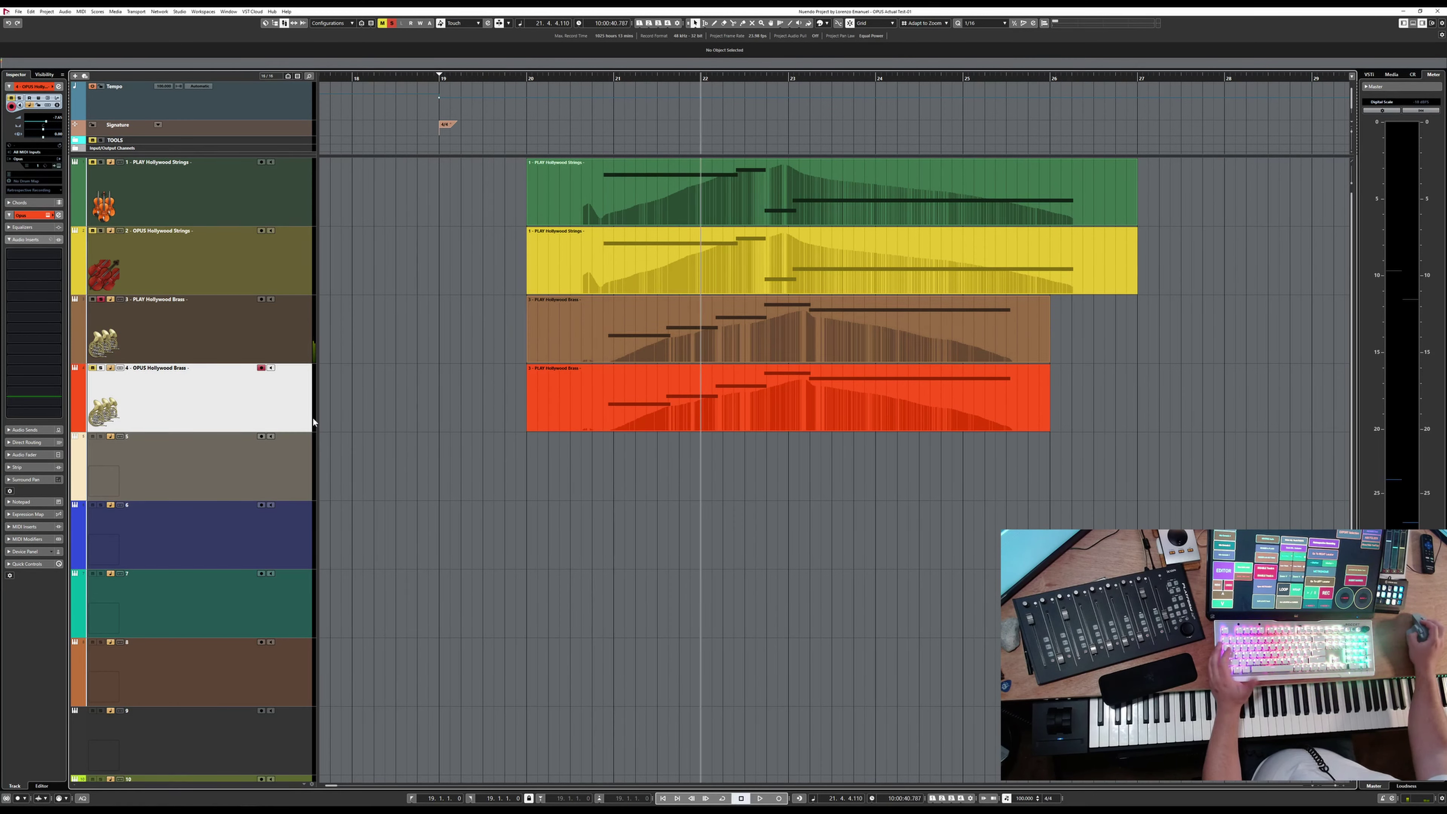
pyautogui.click(579, 78)
pyautogui.press('space')
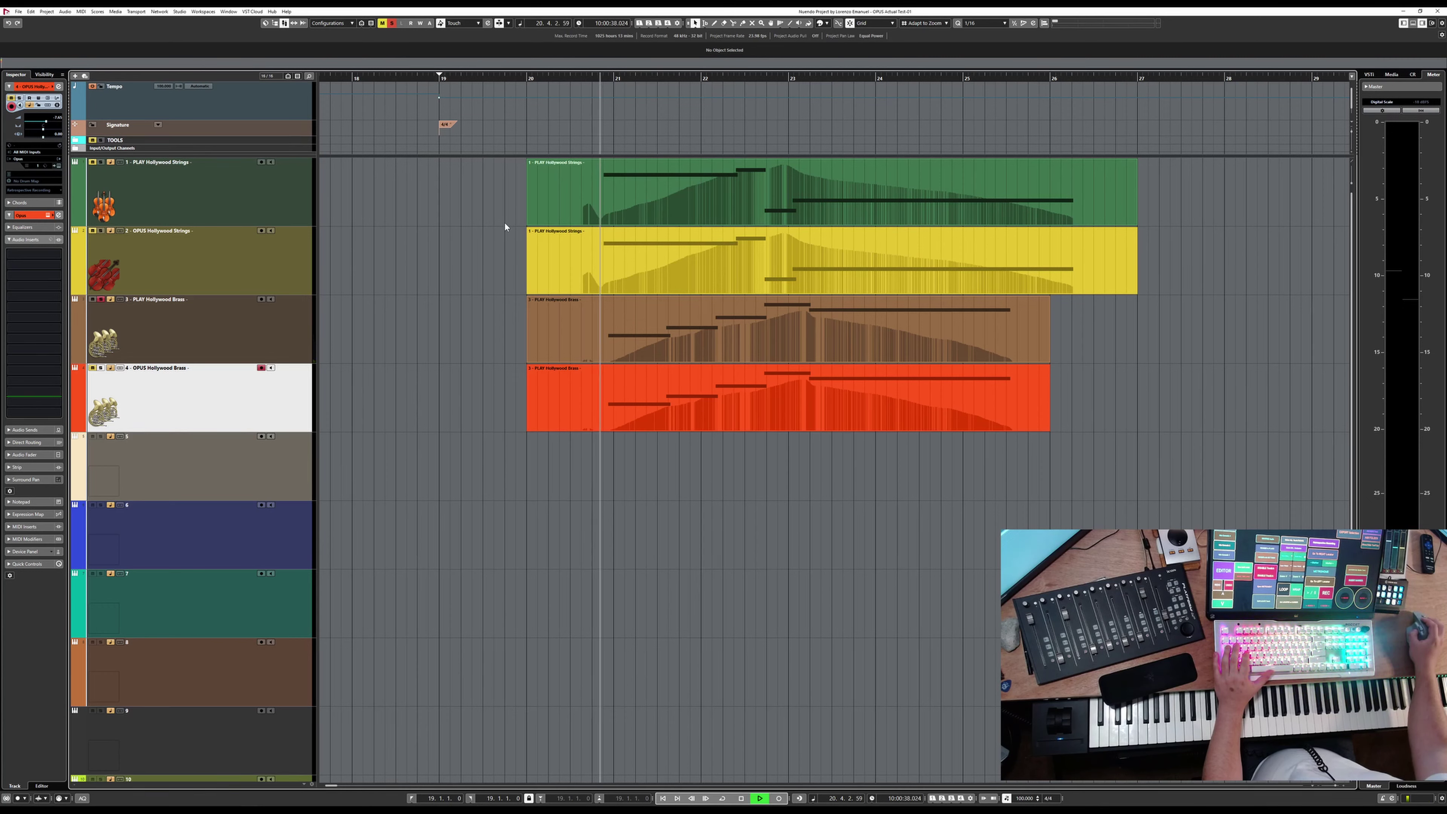
pyautogui.click(579, 79)
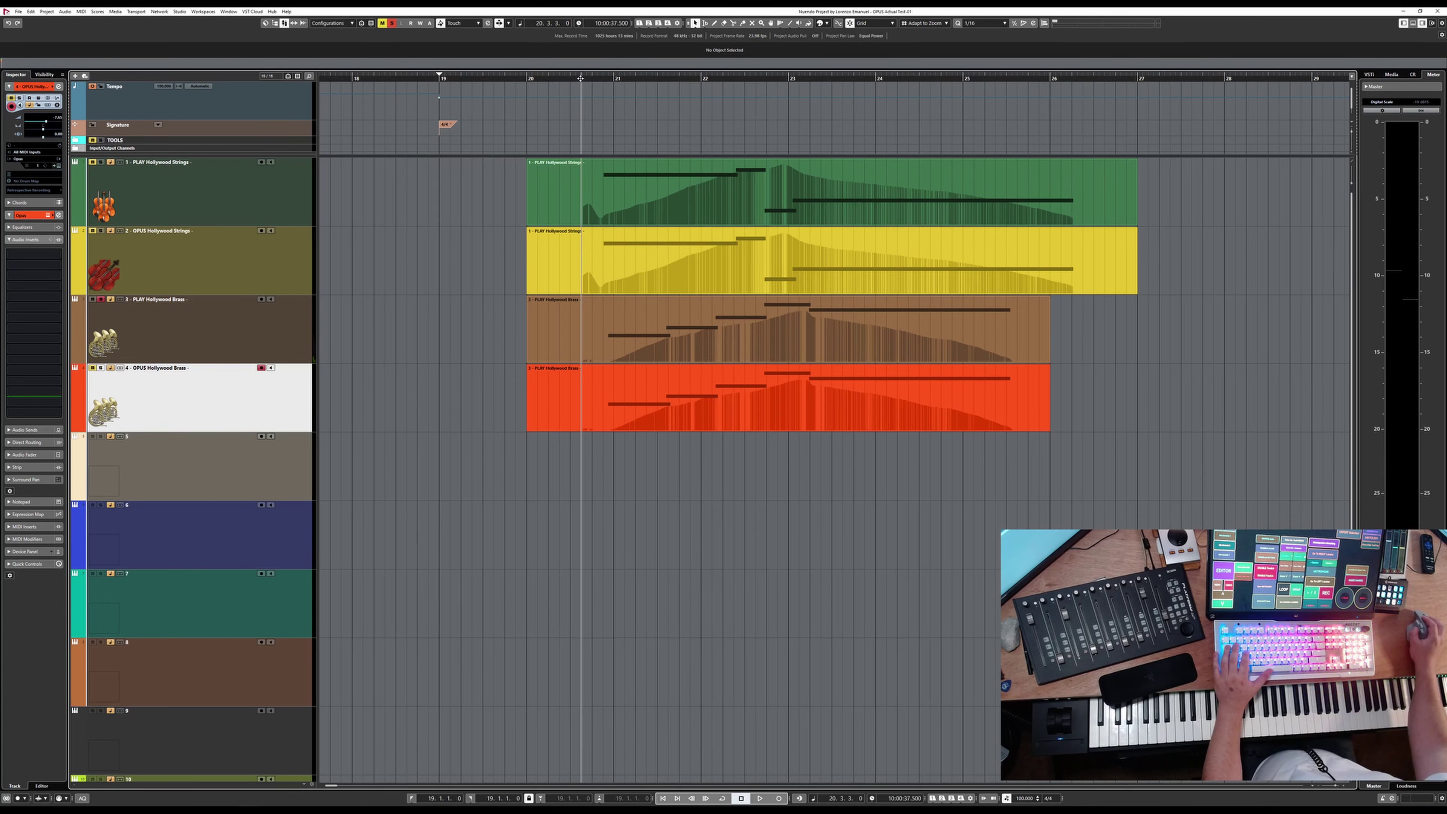
pyautogui.press('space')
pyautogui.press('space')
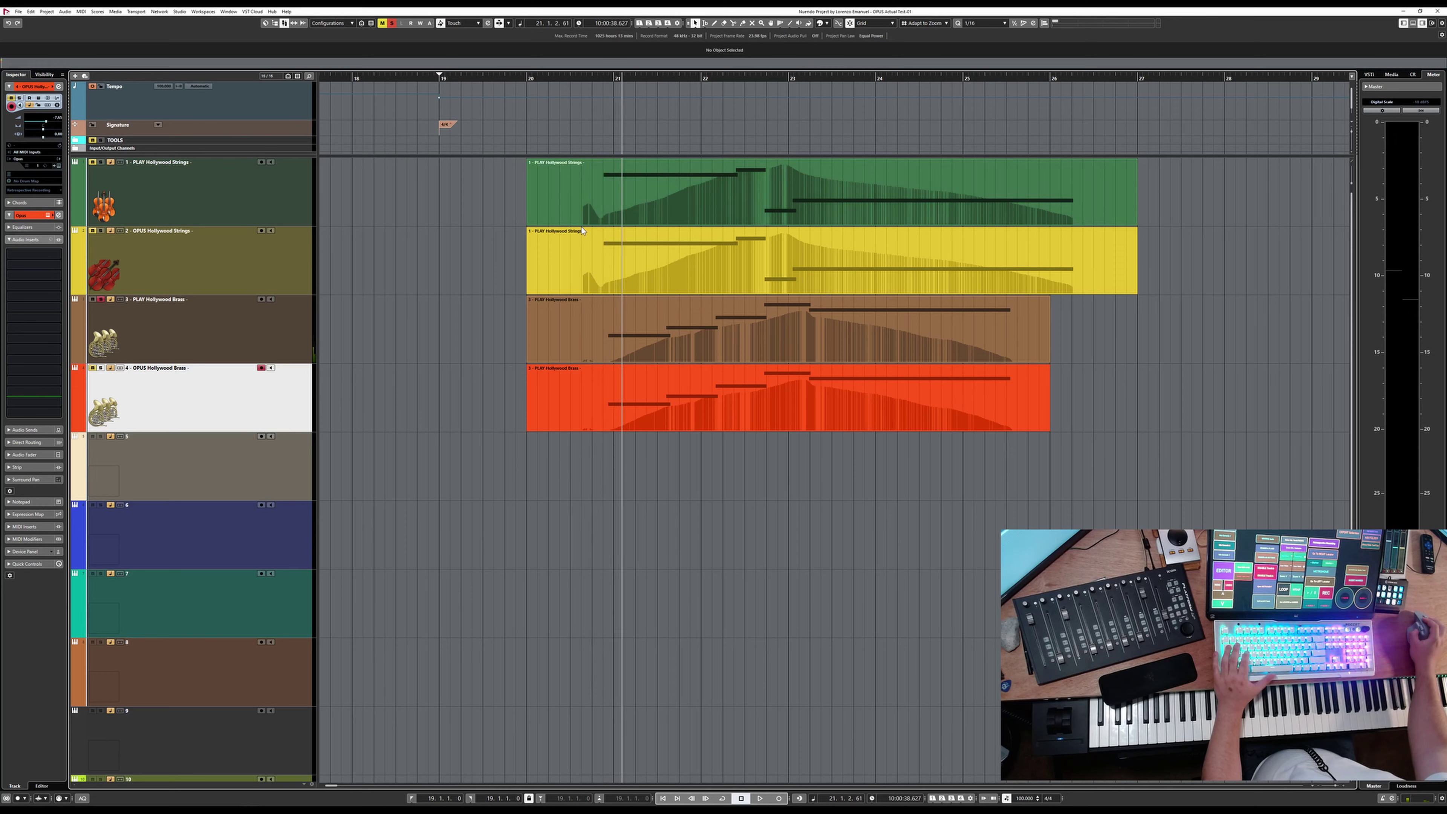
# Solo the OPUS Hollywood Brass track and replay its phrase from around bar 20.
pyautogui.click(574, 258)
pyautogui.click(92, 299)
pyautogui.click(101, 368)
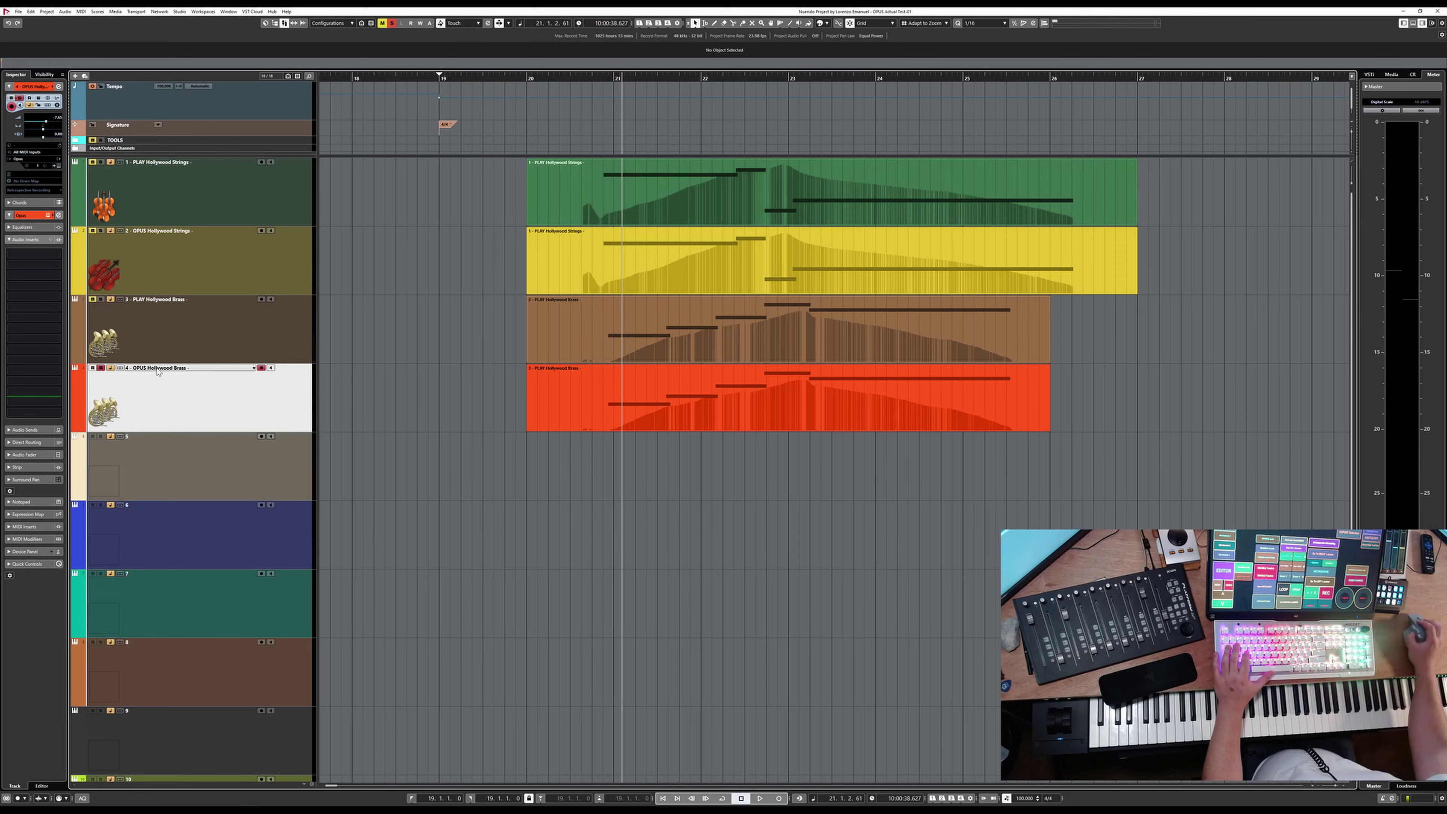
pyautogui.click(564, 76)
pyautogui.press('space')
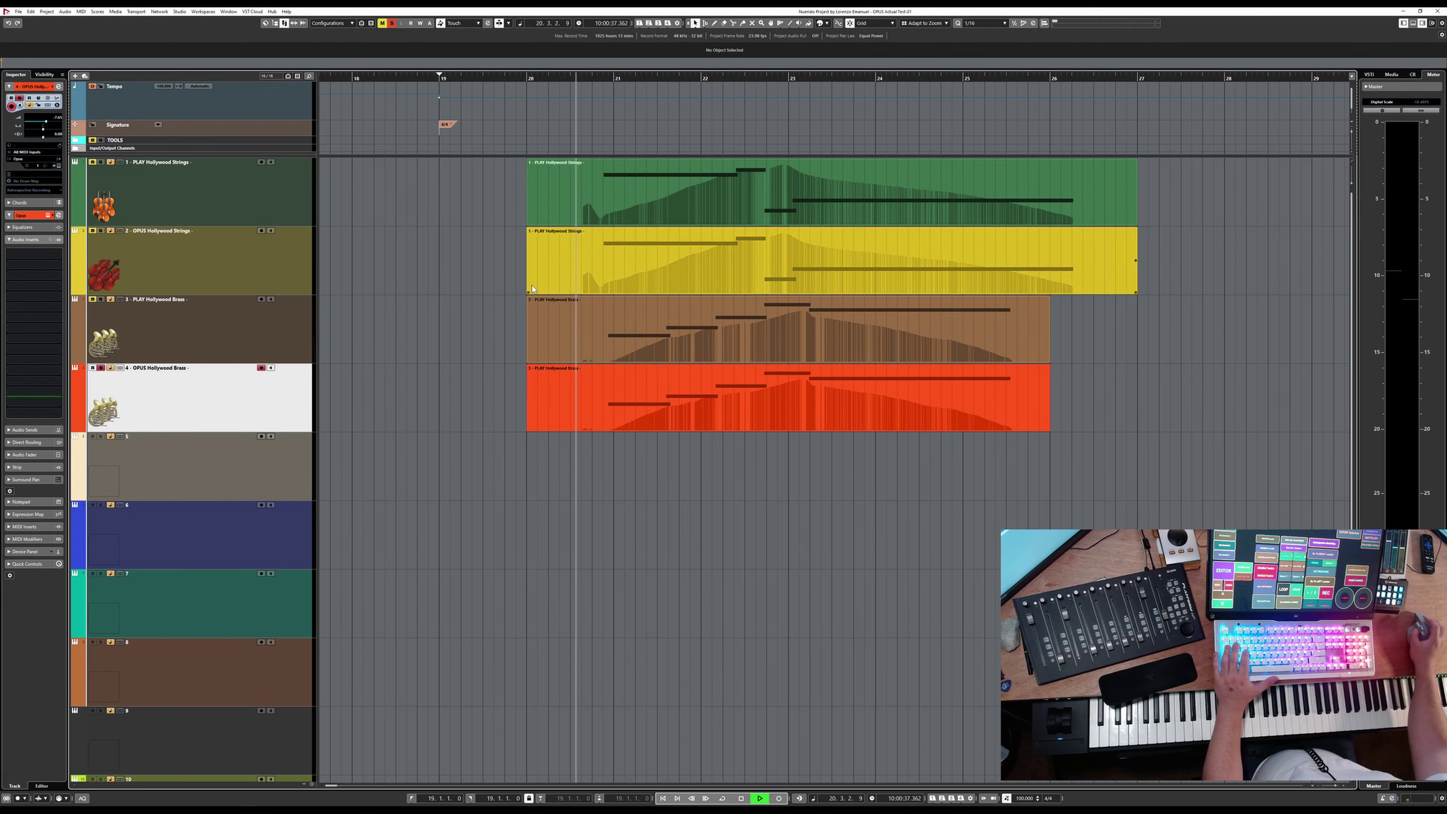
pyautogui.press('space')
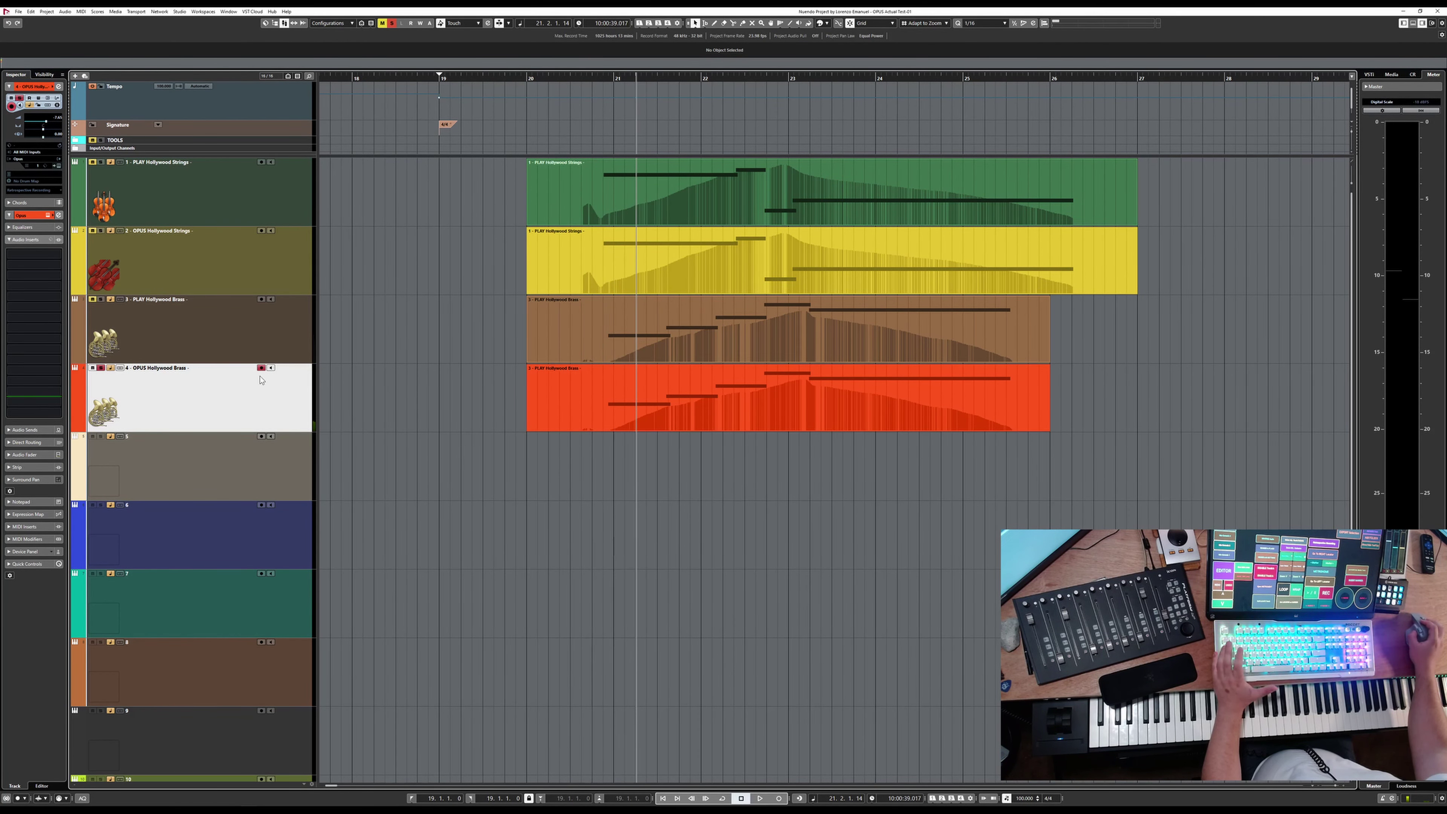
pyautogui.click(581, 77)
pyautogui.press('space')
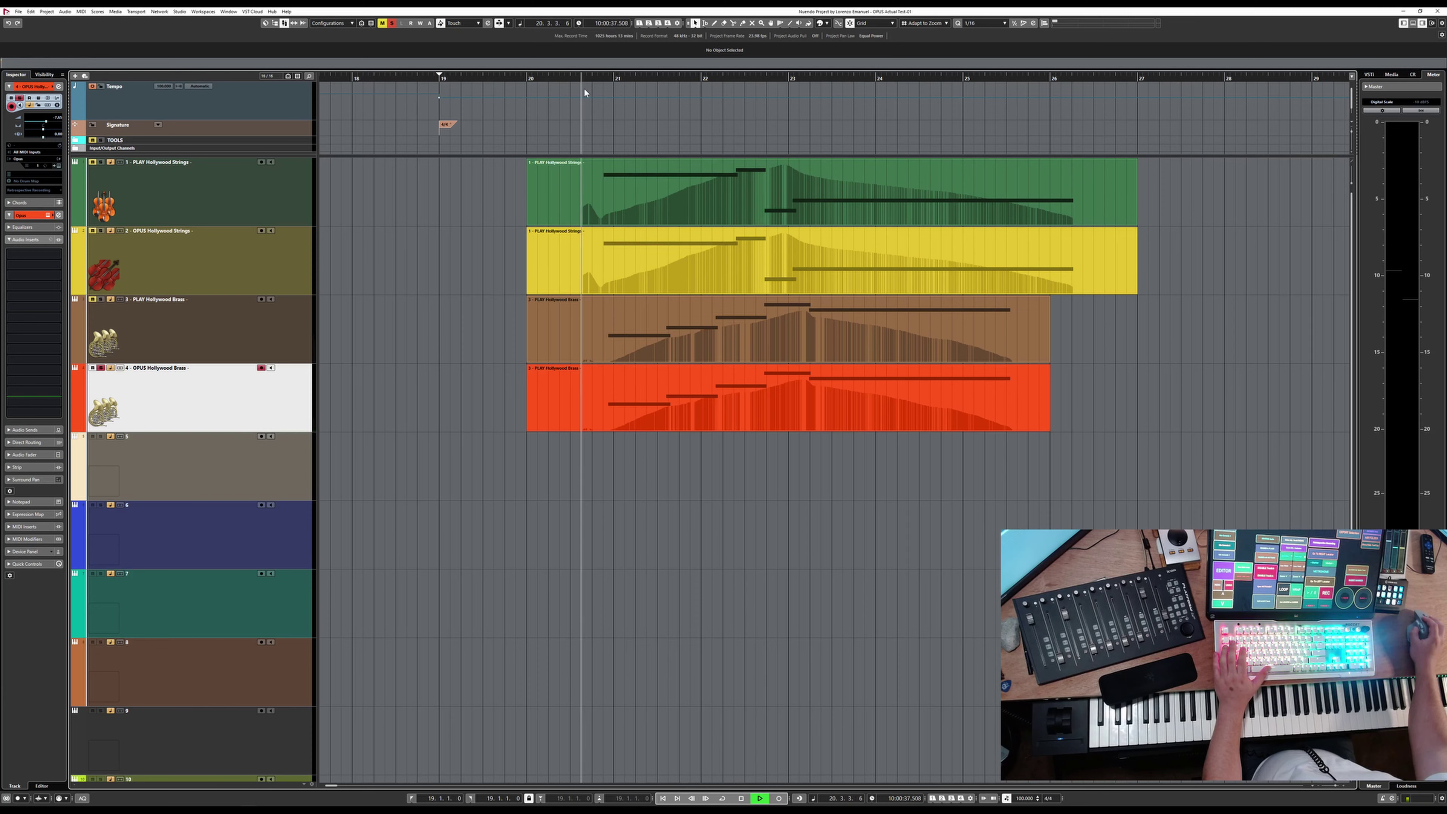
pyautogui.press('space')
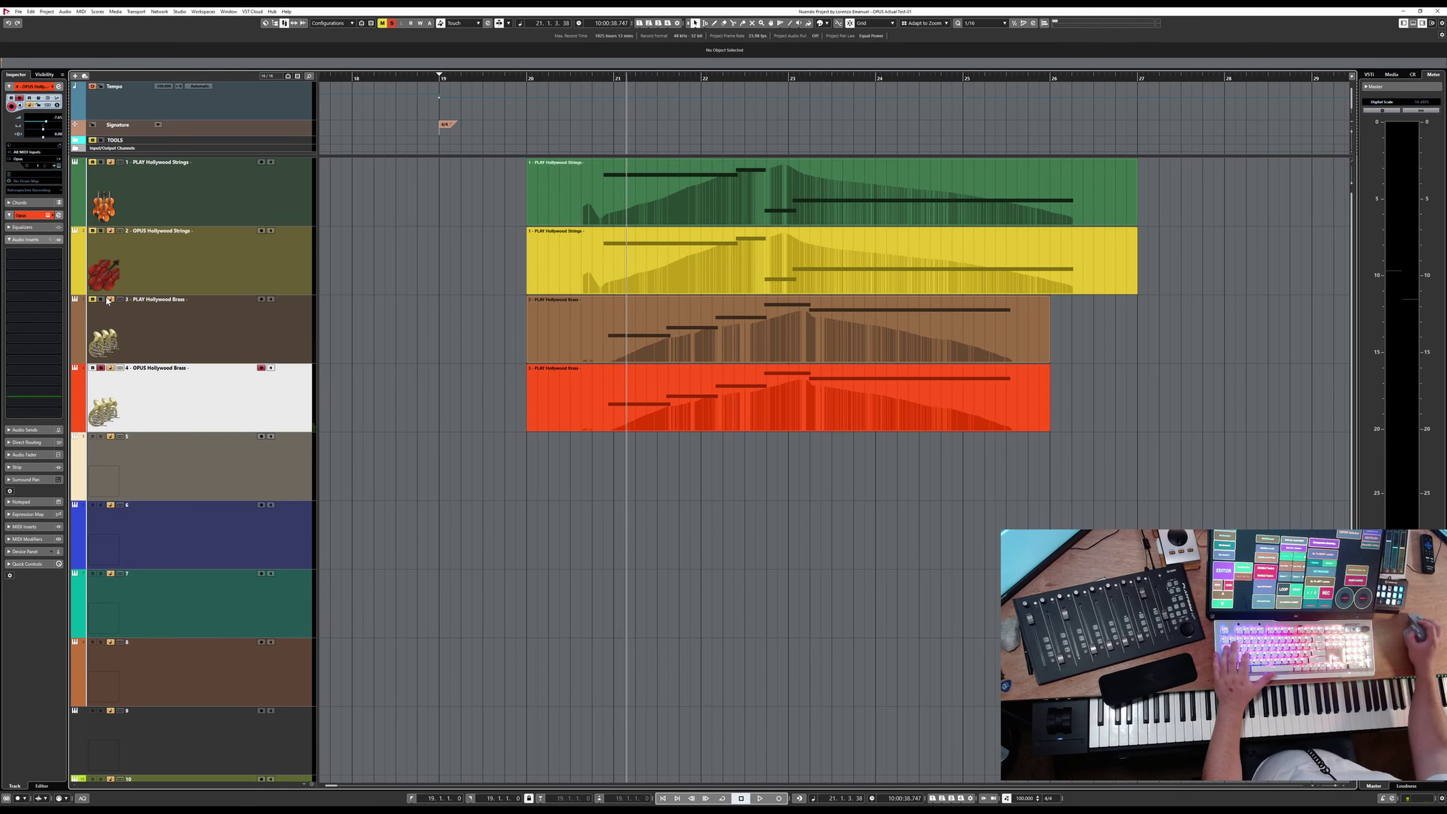
# Reselect OPUS Hollywood Brass, re-solo it, and play from around bar 20 comparing the parts.
pyautogui.click(105, 300)
pyautogui.press('Down')
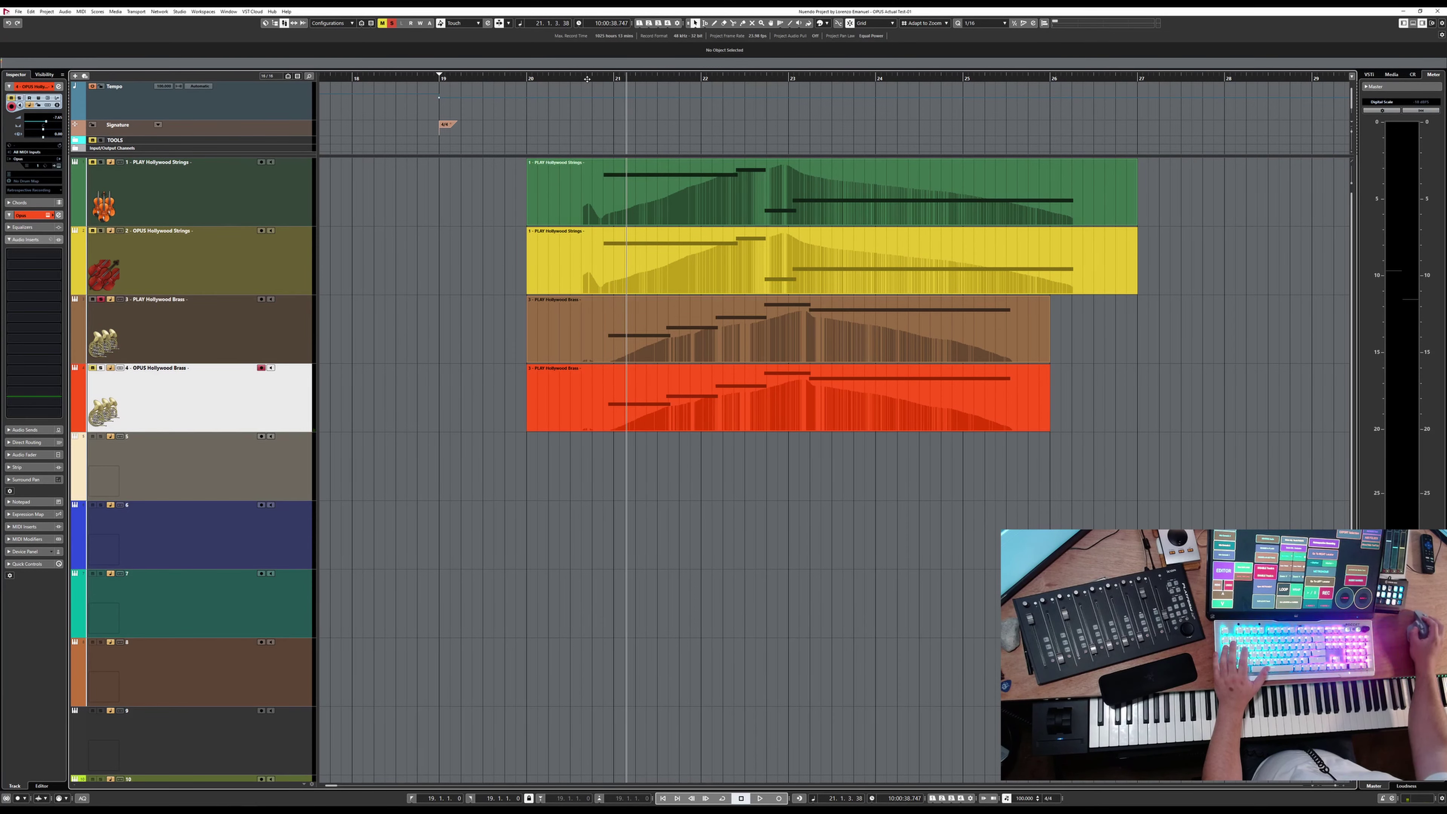
pyautogui.click(587, 78)
pyautogui.press('space')
pyautogui.press('space')
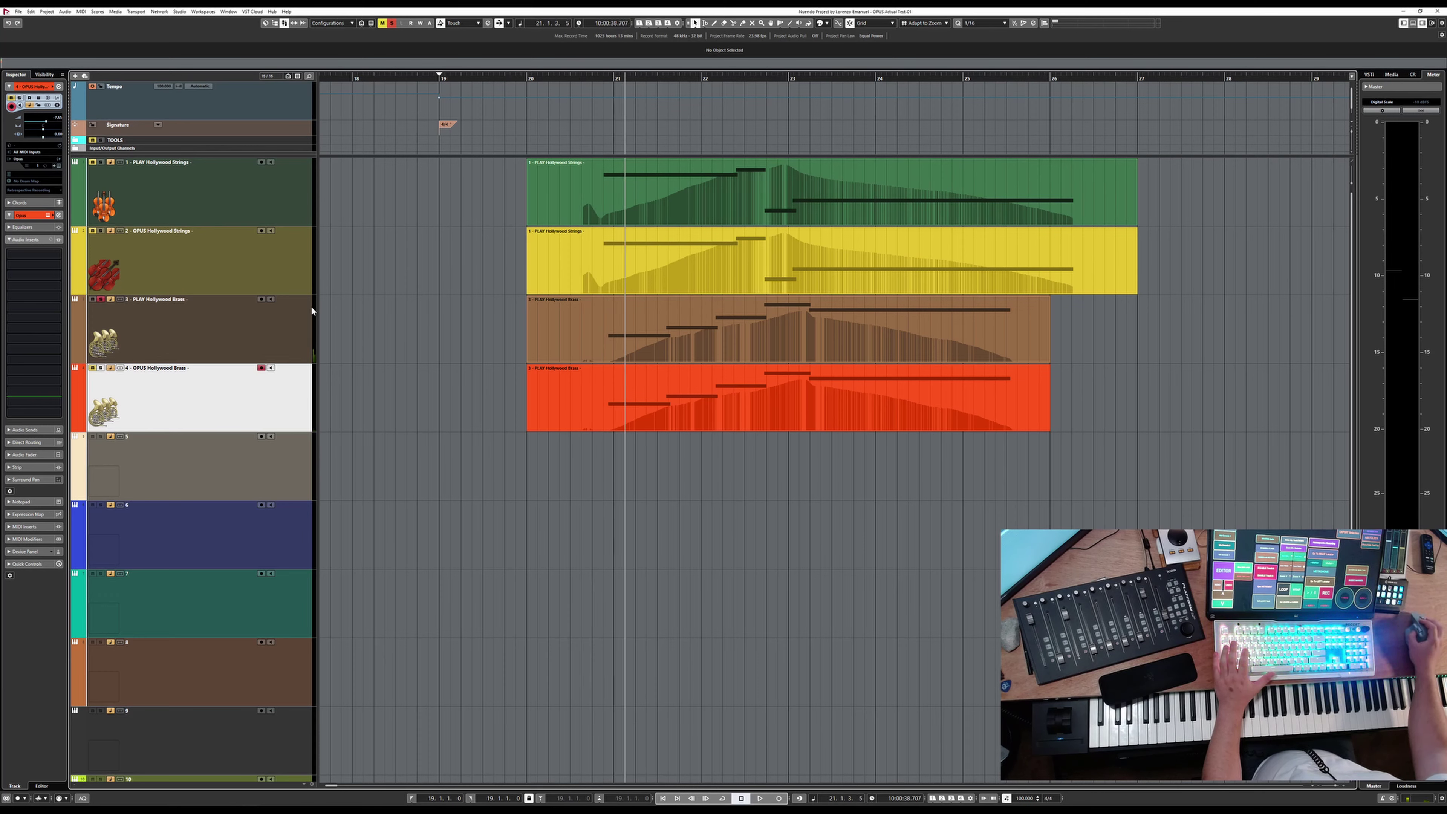
pyautogui.click(93, 299)
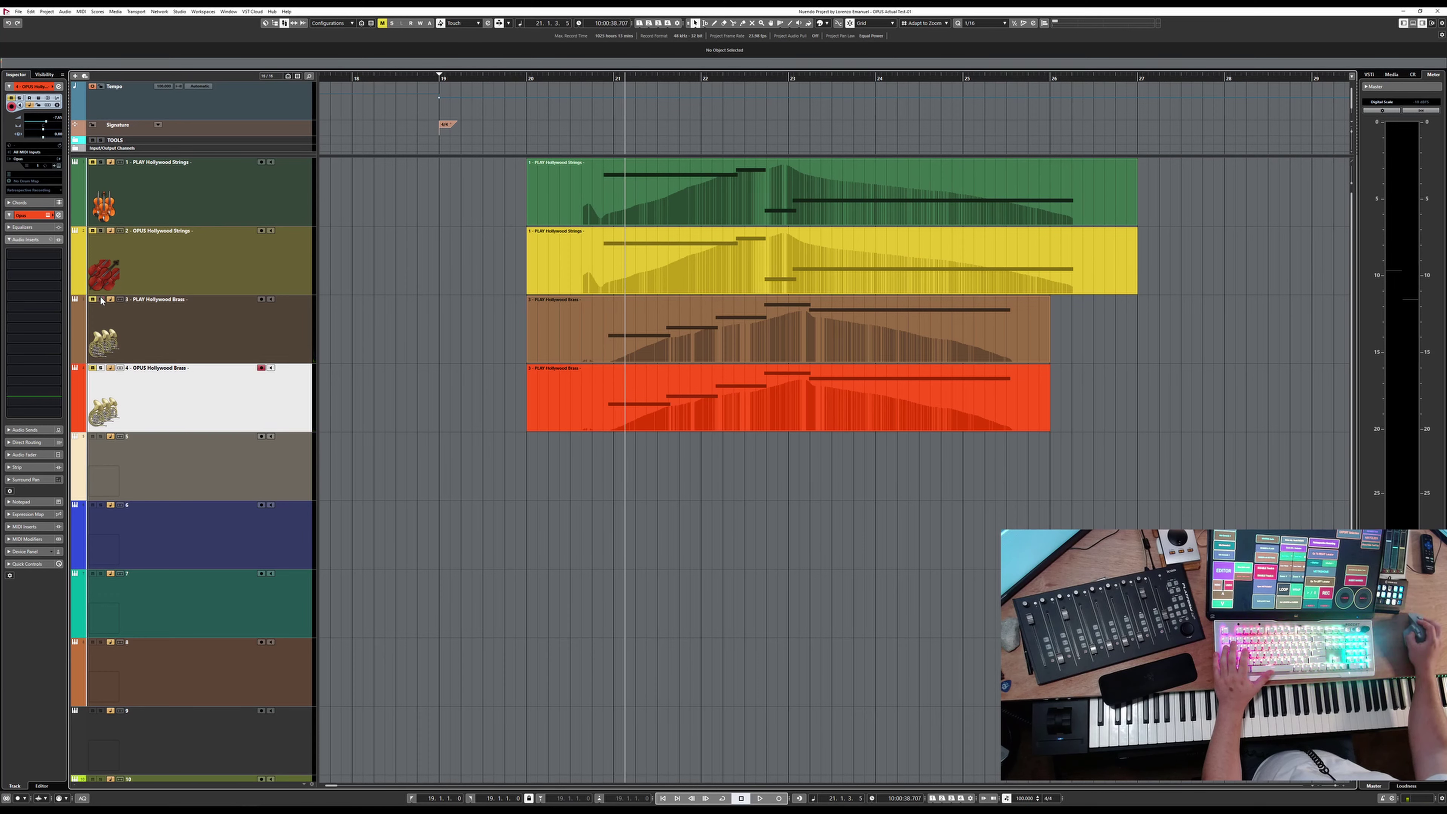
pyautogui.click(101, 368)
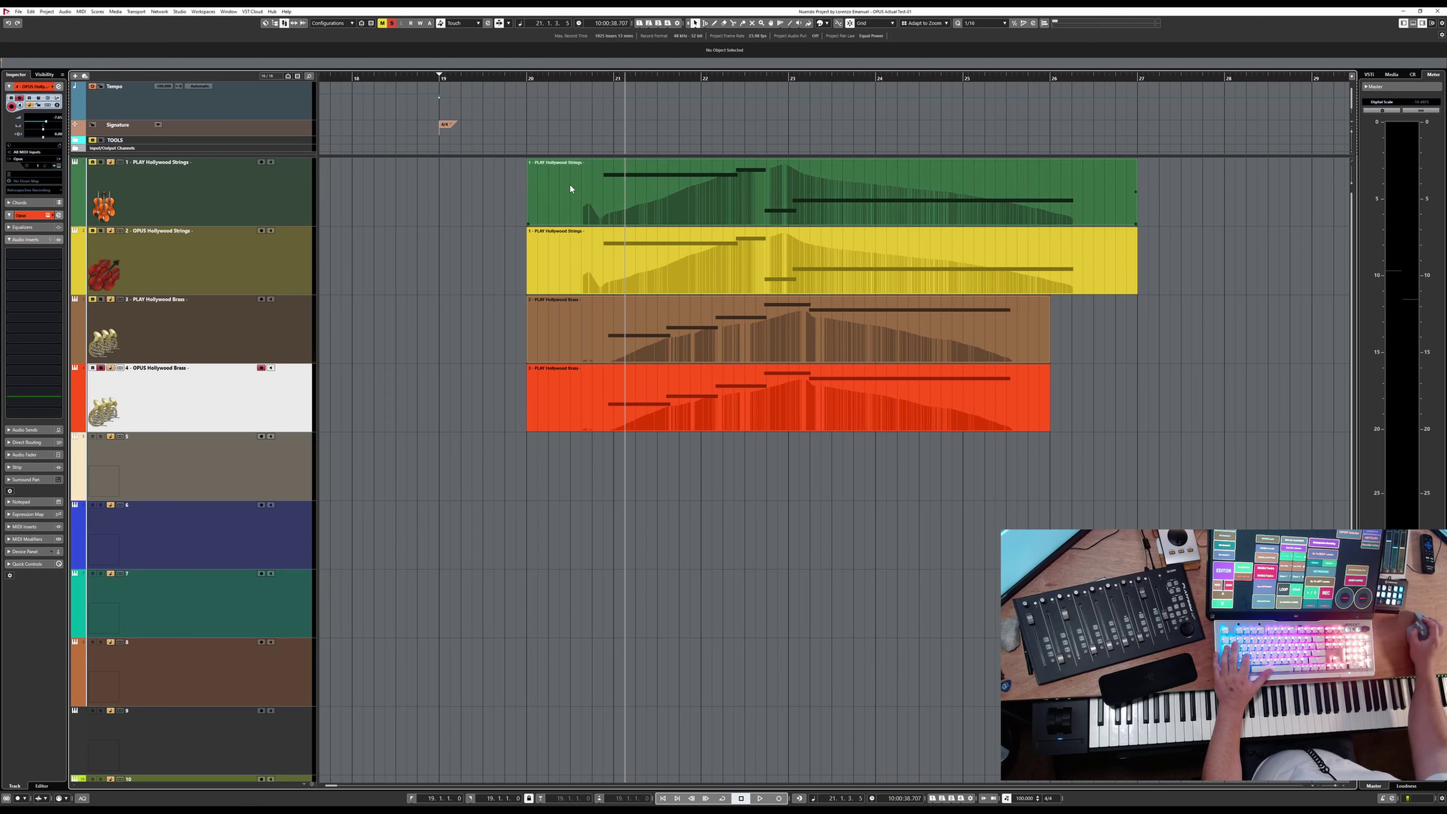
pyautogui.click(590, 78)
pyautogui.click(548, 274)
pyautogui.press('space')
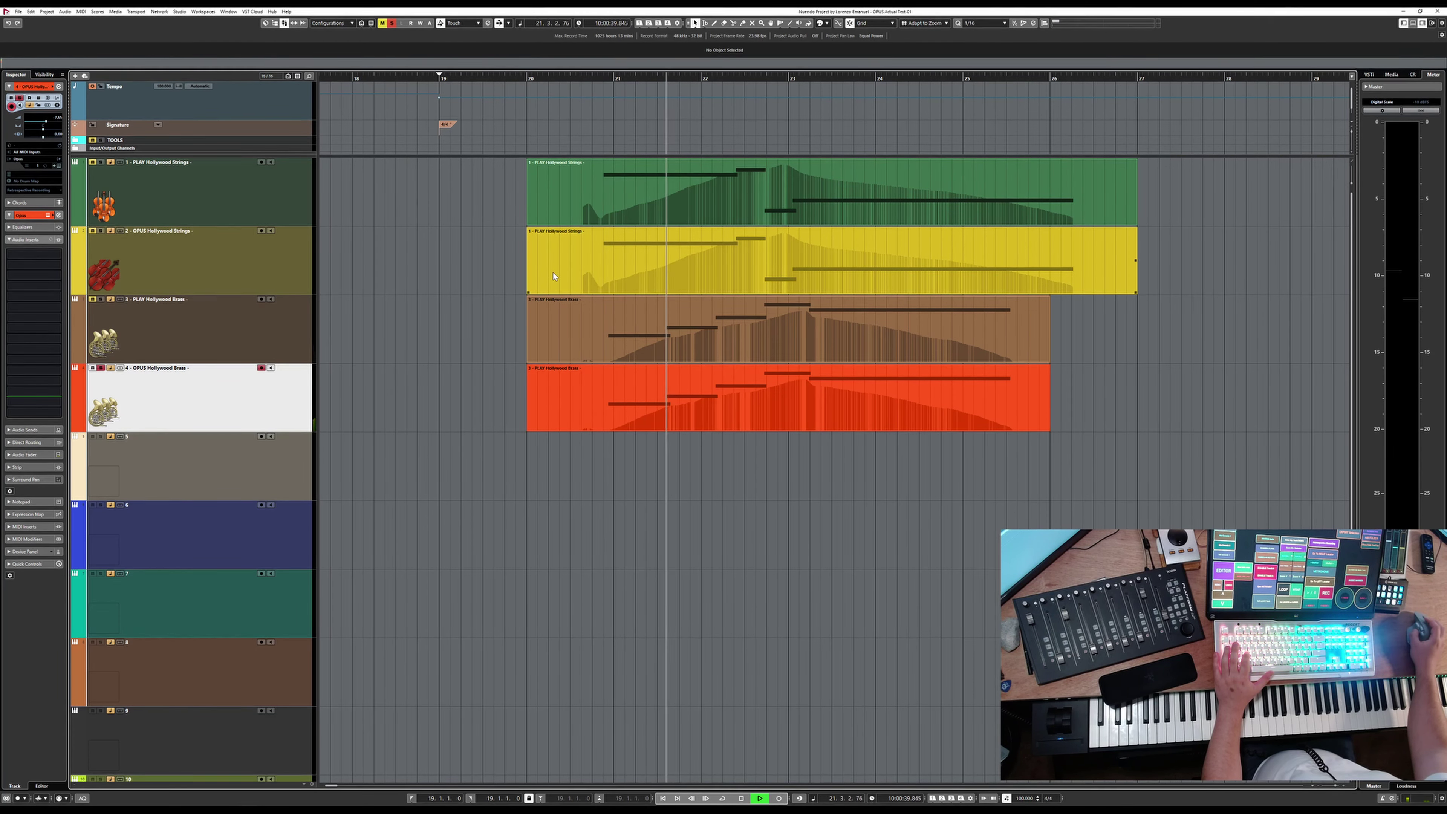
pyautogui.click(614, 322)
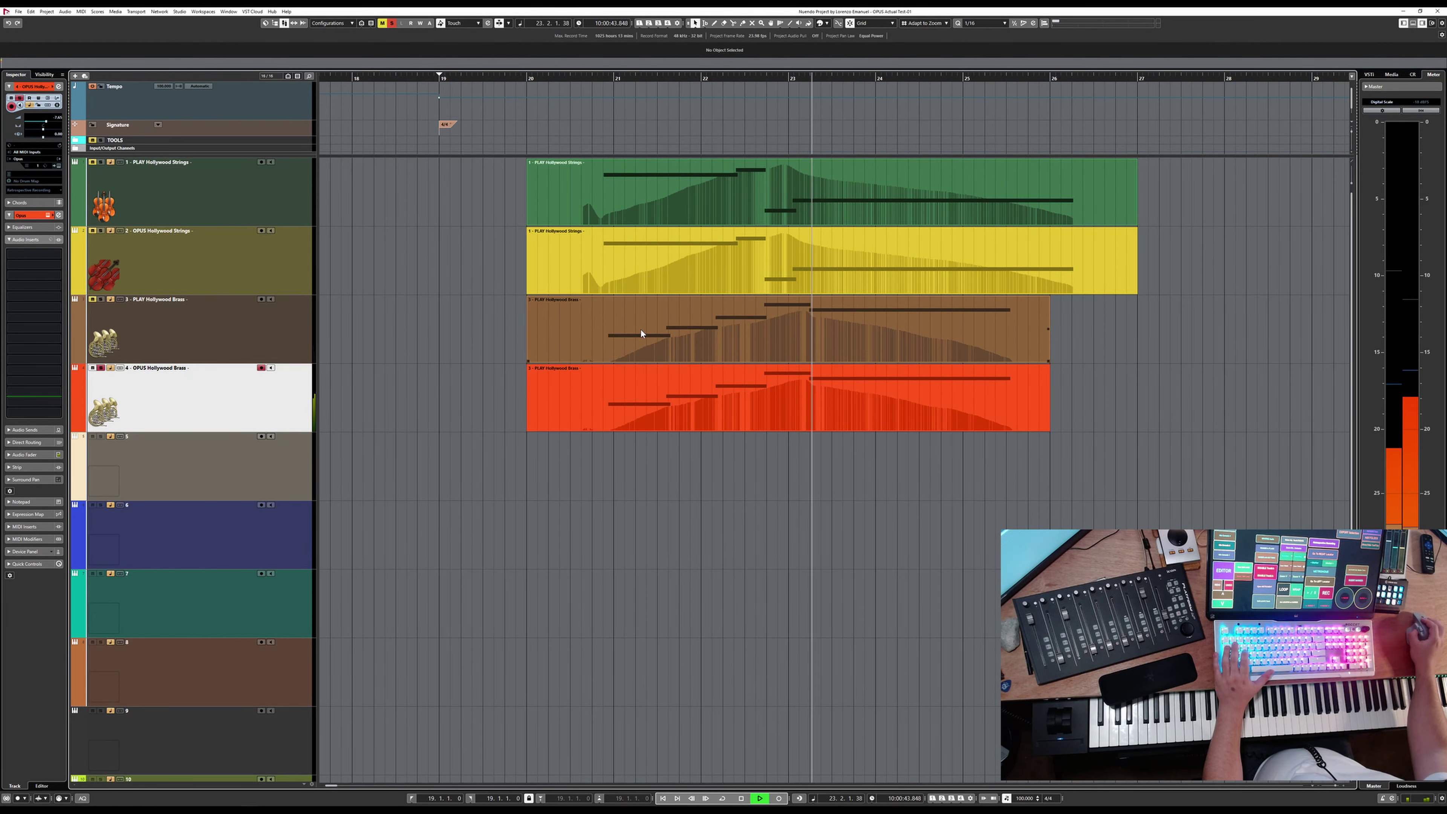
# Stop playback just before bar 24 and turn off Solo on track 4, OPUS Hollywood Brass.
pyautogui.press('space')
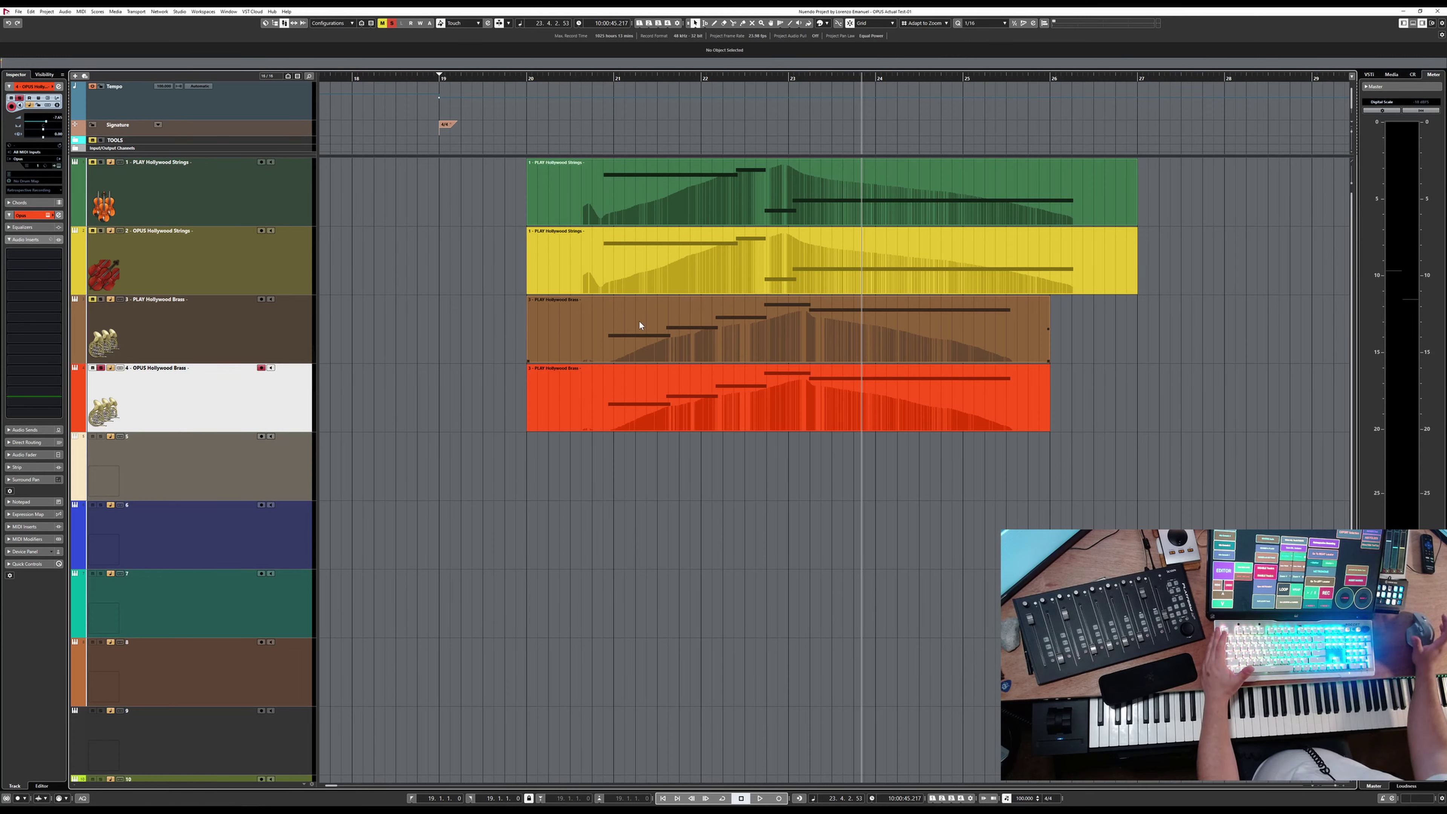
pyautogui.press('s')
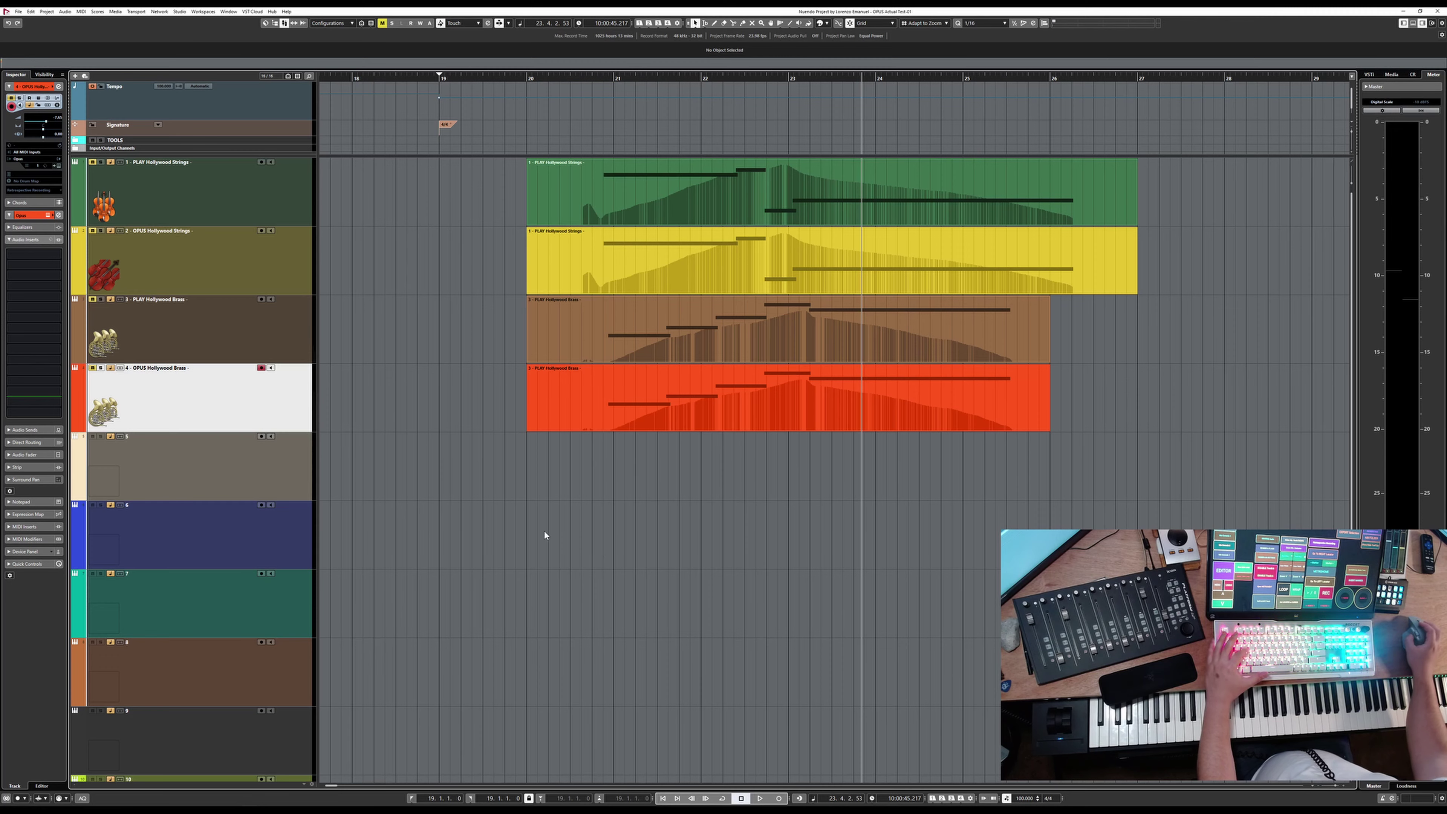
pyautogui.press('e')
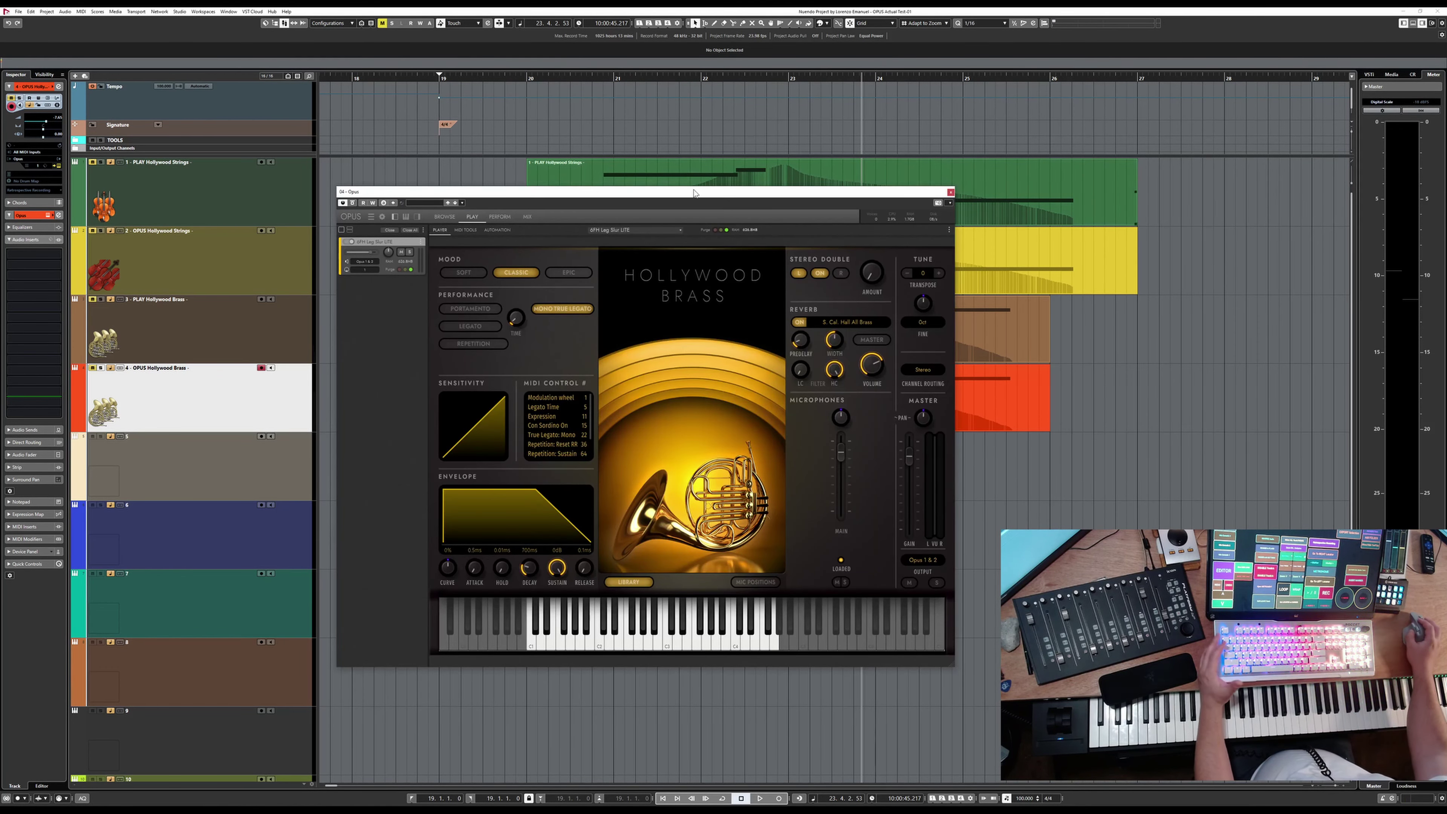
pyautogui.moveTo(696, 194); pyautogui.dragTo(763, 180)
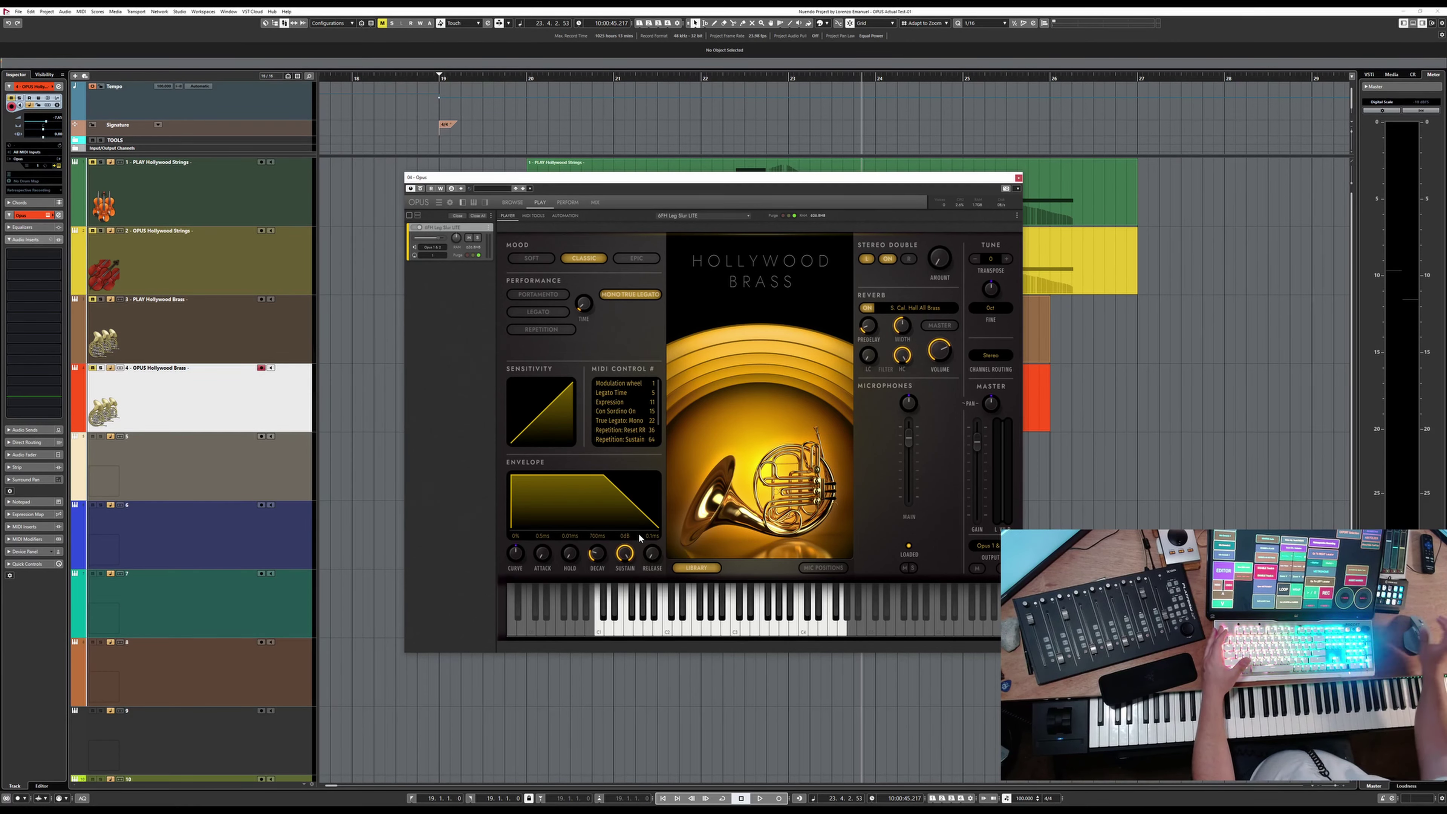
pyautogui.hotkey('ctrl', 'w')
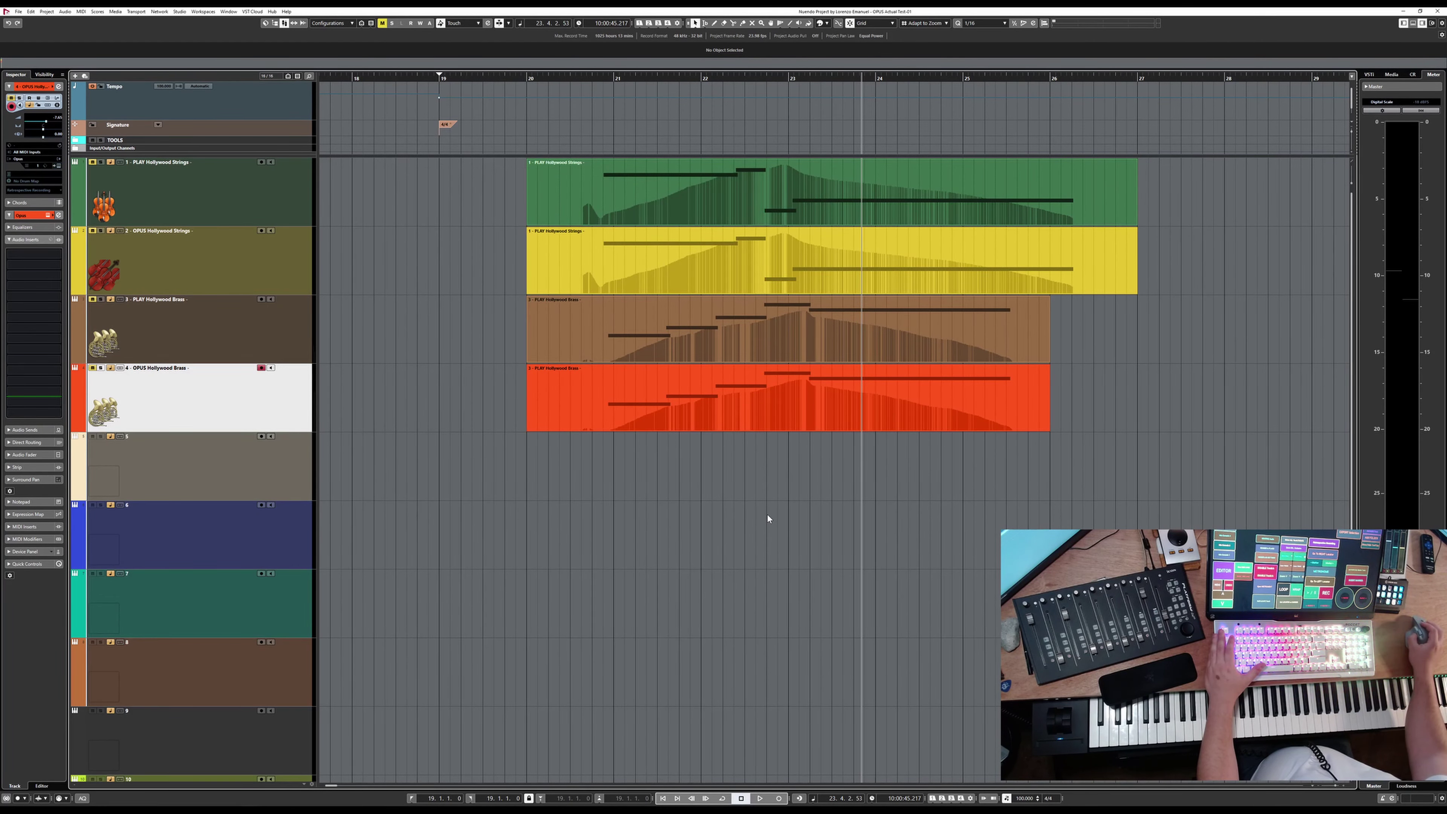